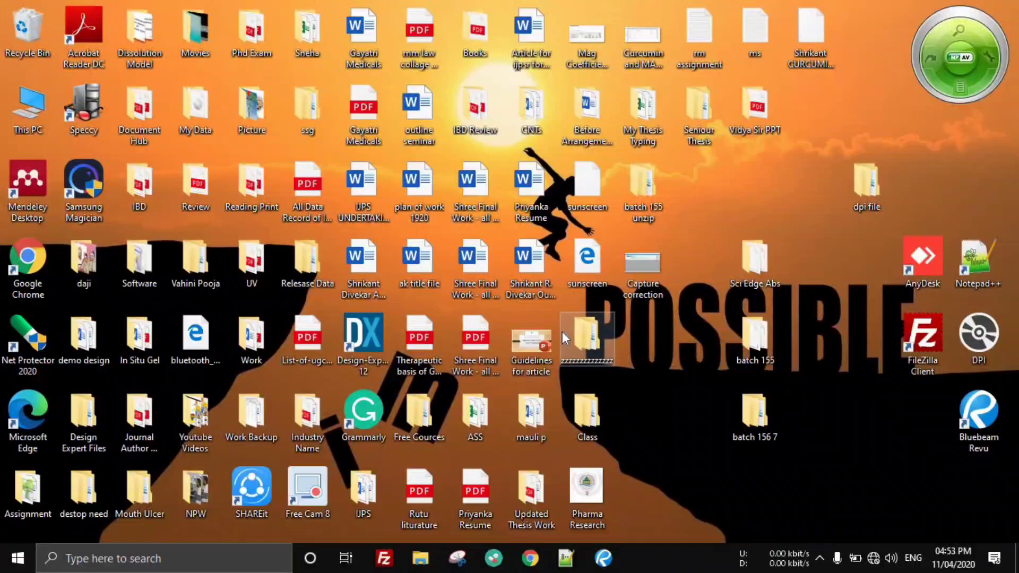
pyautogui.doubleClick(364, 325)
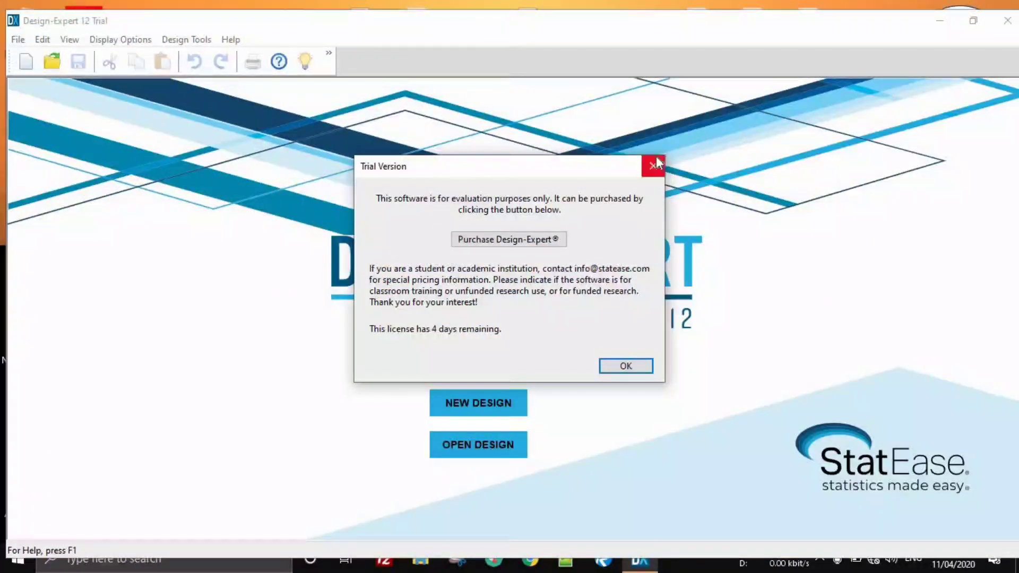
pyautogui.click(654, 165)
pyautogui.click(1007, 20)
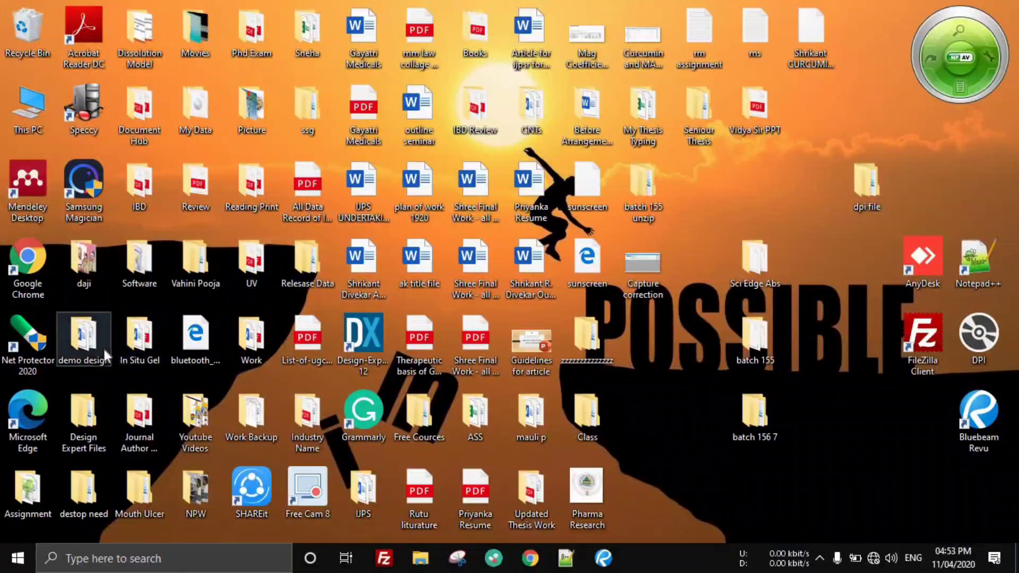
# Launch Design-Expert 12, dismiss the trial notice and start opening an existing design.
pyautogui.doubleClick(378, 335)
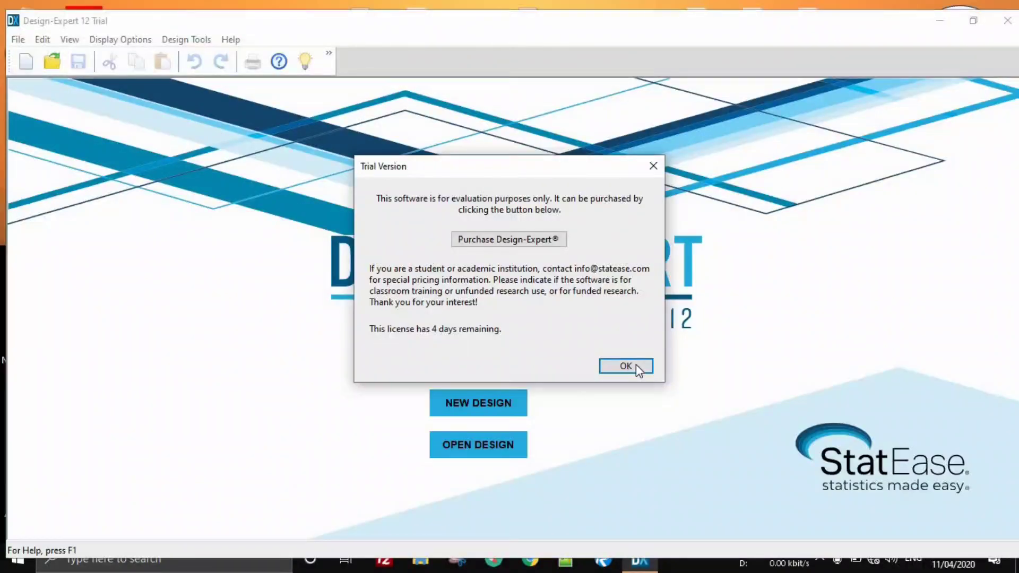
pyautogui.press('Return')
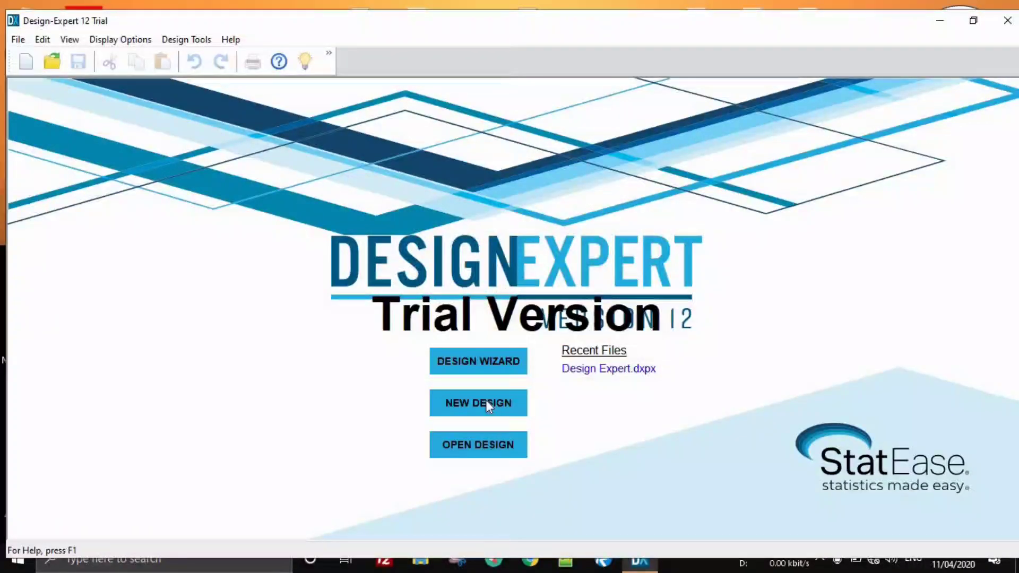
pyautogui.click(503, 447)
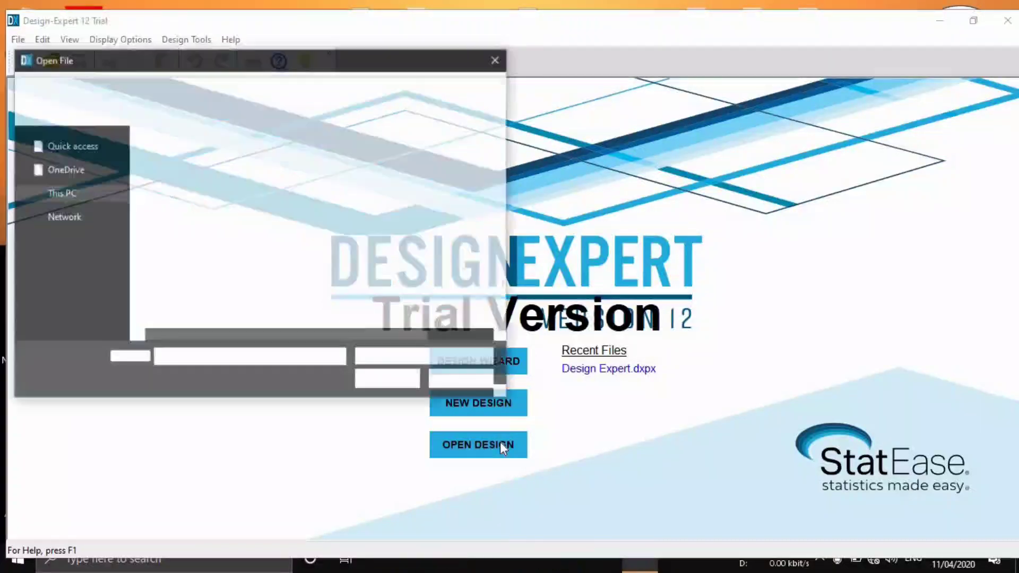
# Browse to the Design Expert Files folder on the Desktop and enter the subfolder carrying the researcher's name.
pyautogui.scroll(1, 65, 154)
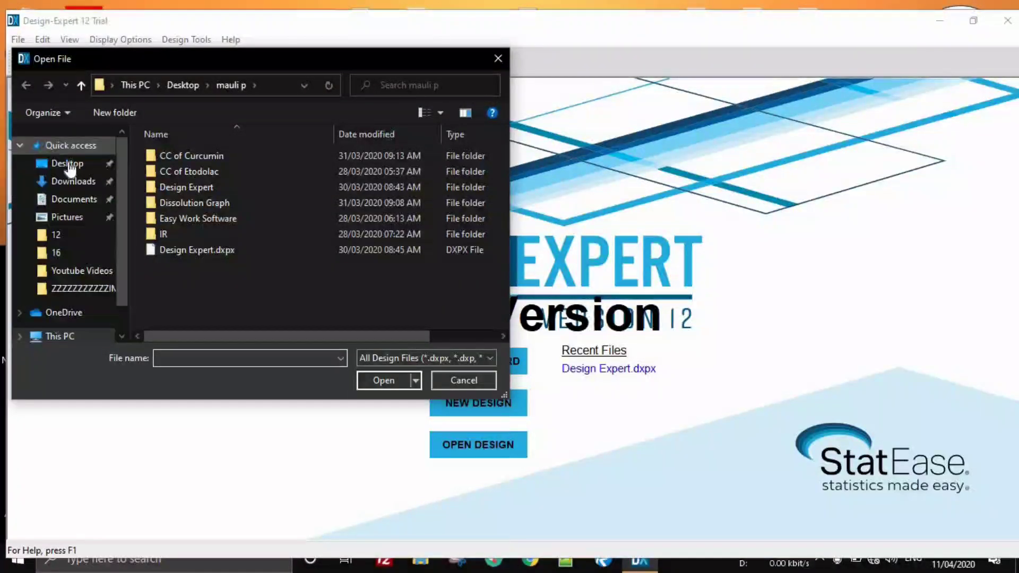
pyautogui.click(68, 163)
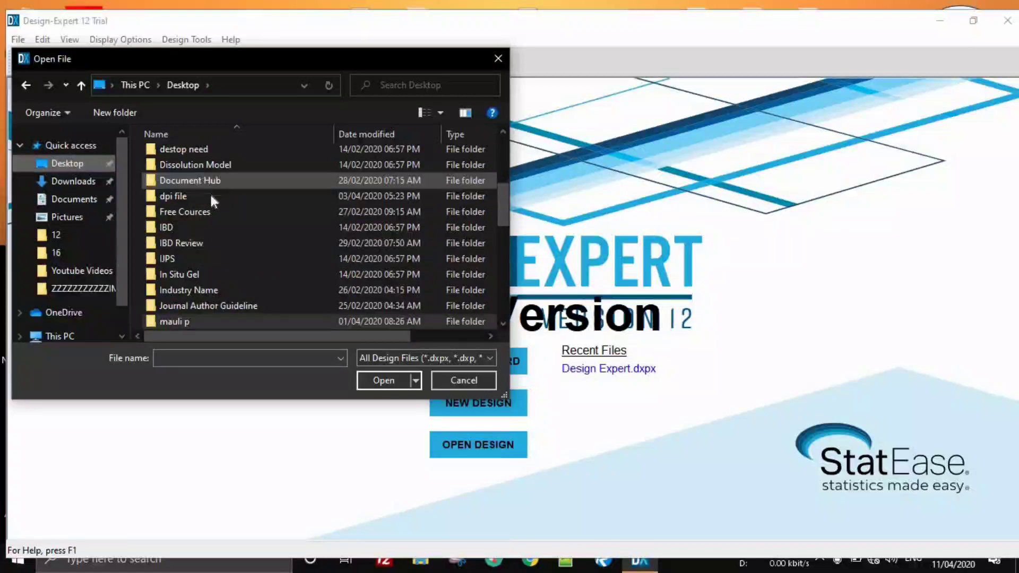
pyautogui.scroll(5, 209, 193)
pyautogui.scroll(-1, 245, 249)
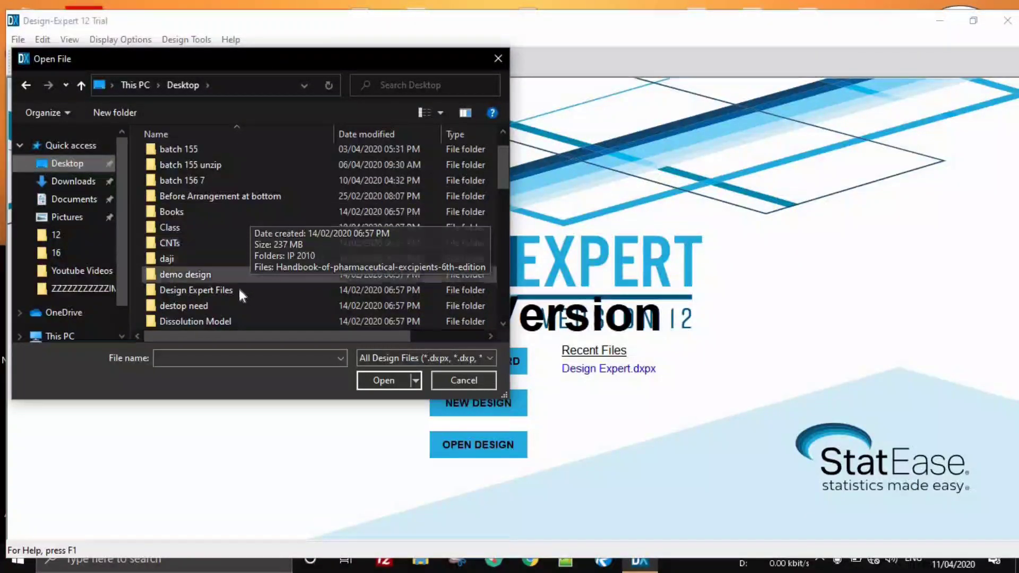
pyautogui.doubleClick(239, 288)
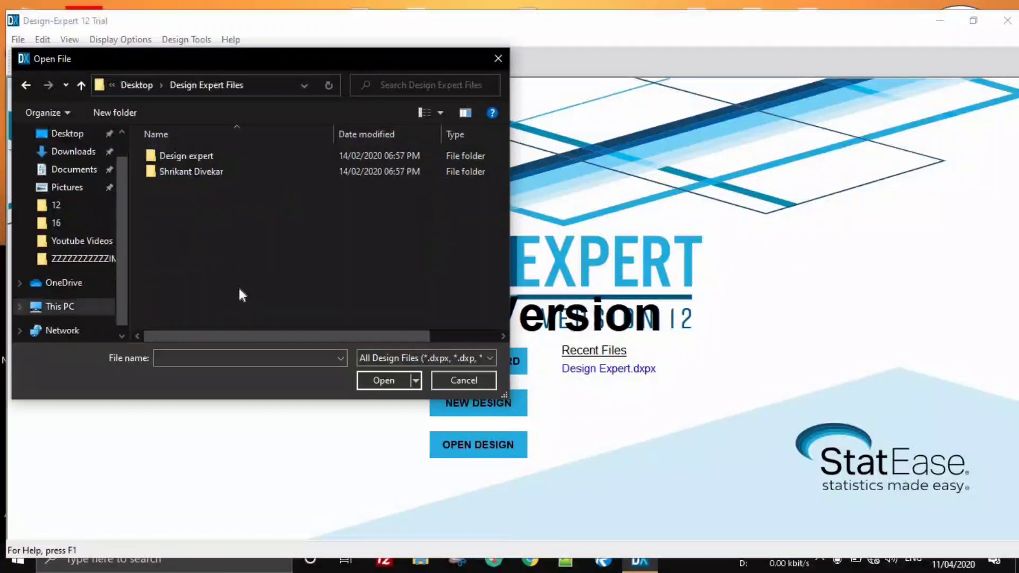
pyautogui.doubleClick(234, 175)
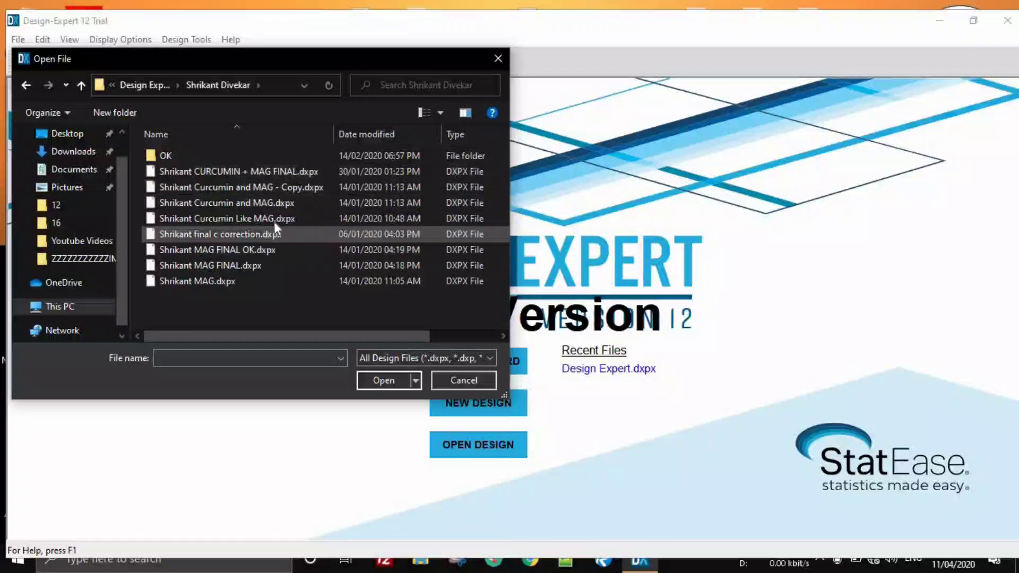
# Open the "CURCUMIN + MAG of Final.dxpx" design file from the OK subfolder.
pyautogui.click(287, 169)
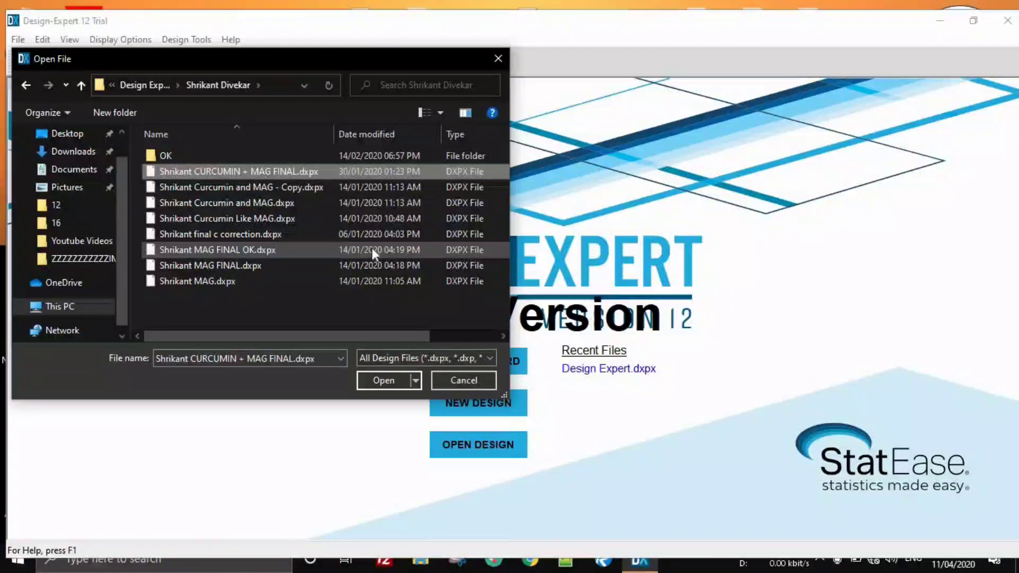
pyautogui.click(367, 153)
pyautogui.doubleClick(367, 154)
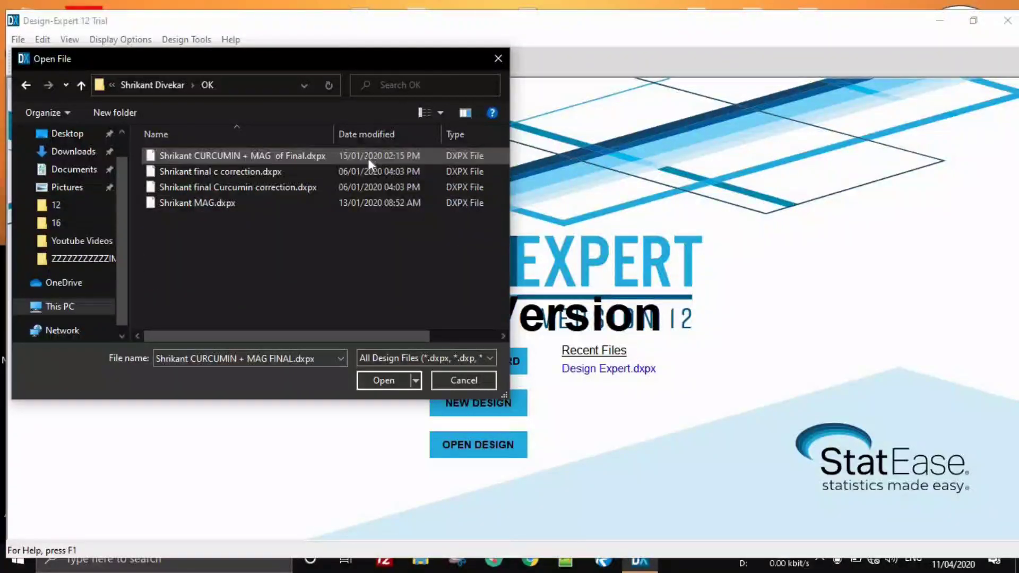
pyautogui.click(27, 85)
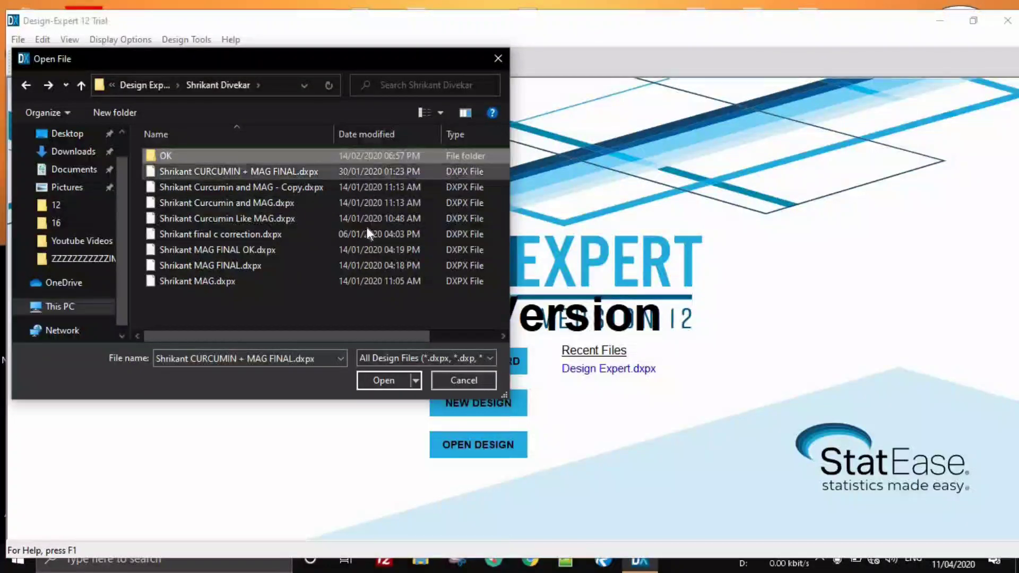
pyautogui.doubleClick(371, 155)
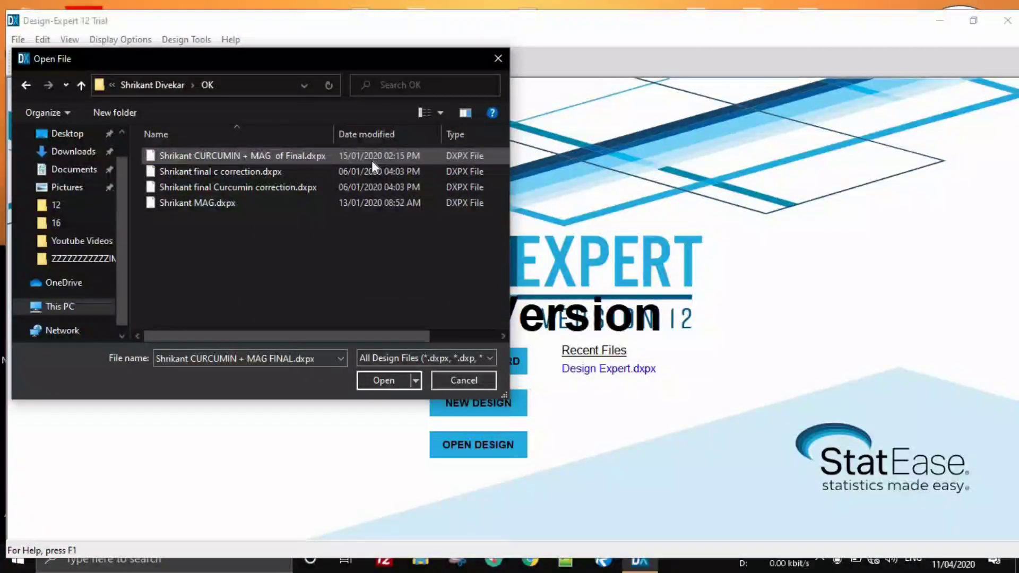
pyautogui.click(375, 154)
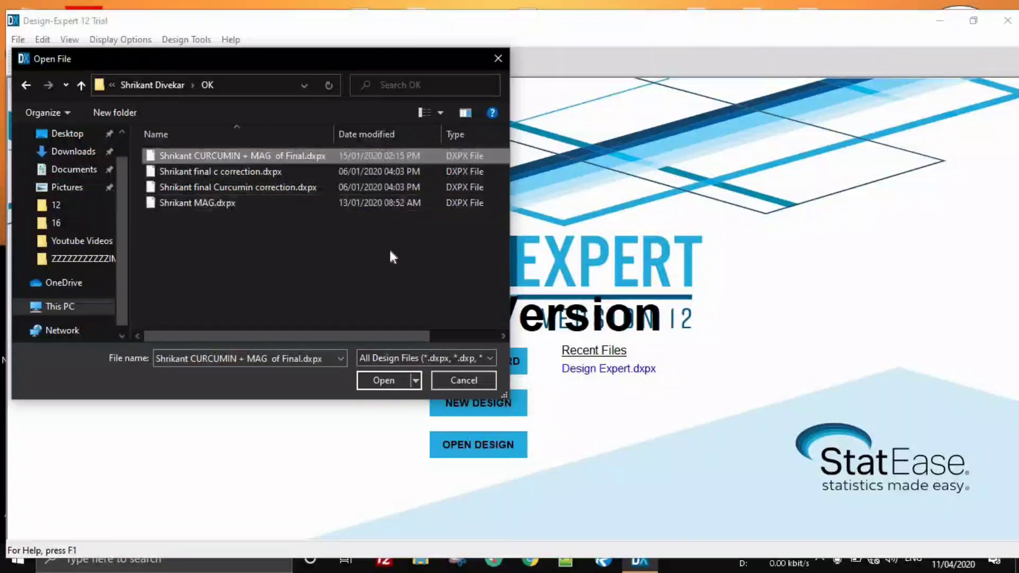
pyautogui.click(393, 384)
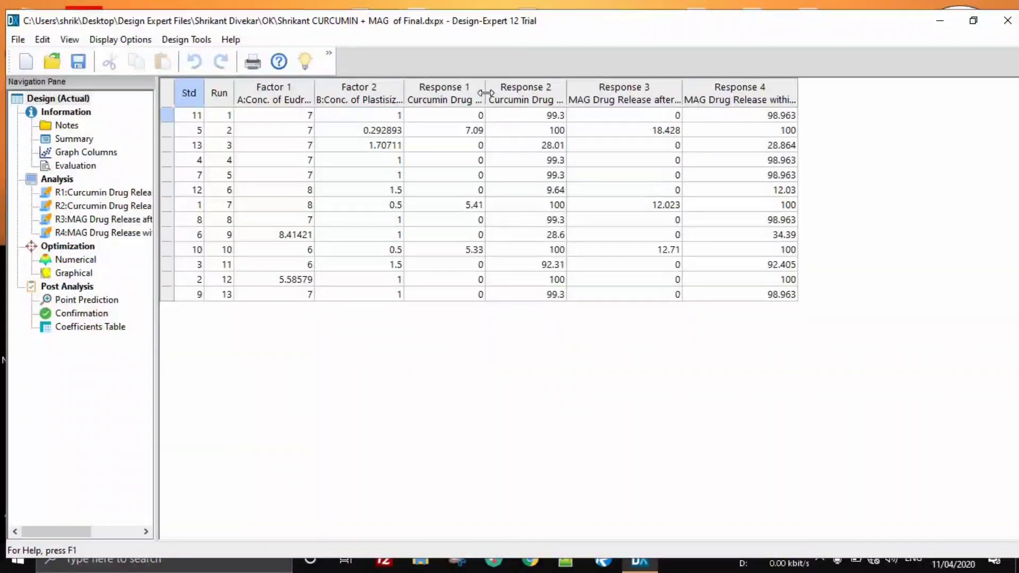
# Widen the Response 1 column to read its full title, and narrow it again.
pyautogui.moveTo(485, 92); pyautogui.dragTo(532, 90)
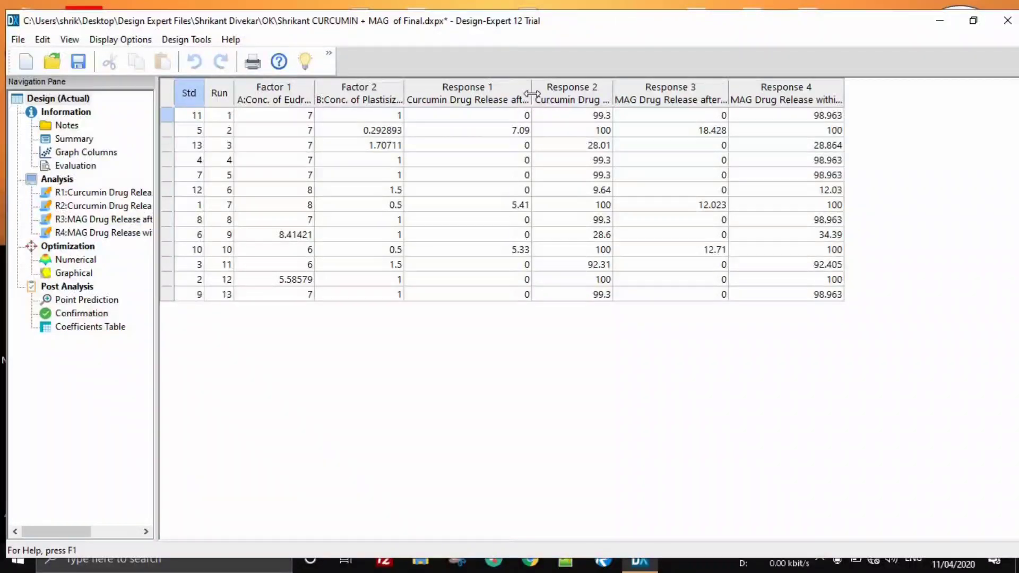
pyautogui.moveTo(533, 90); pyautogui.dragTo(565, 87)
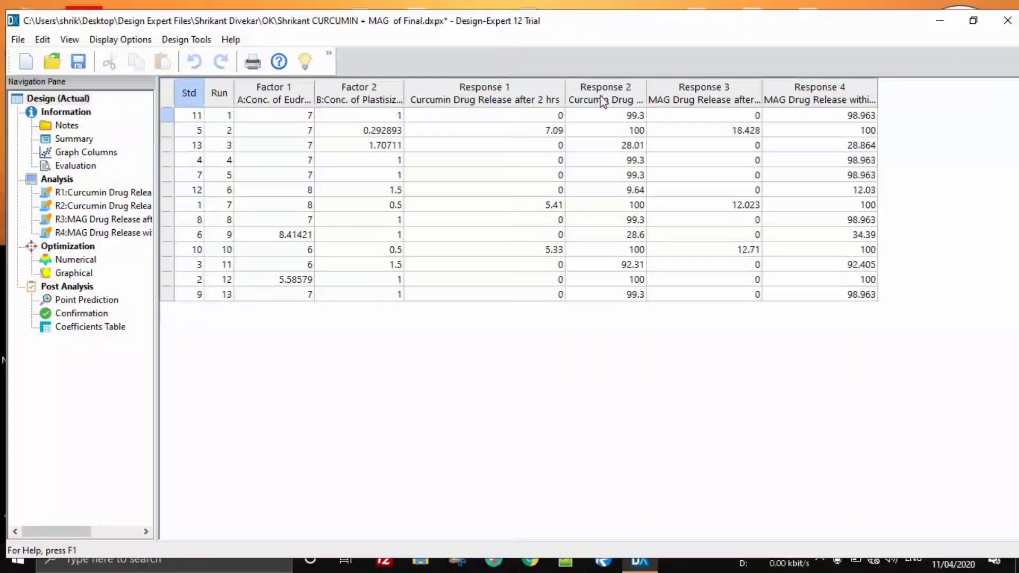
pyautogui.moveTo(564, 90); pyautogui.dragTo(494, 92)
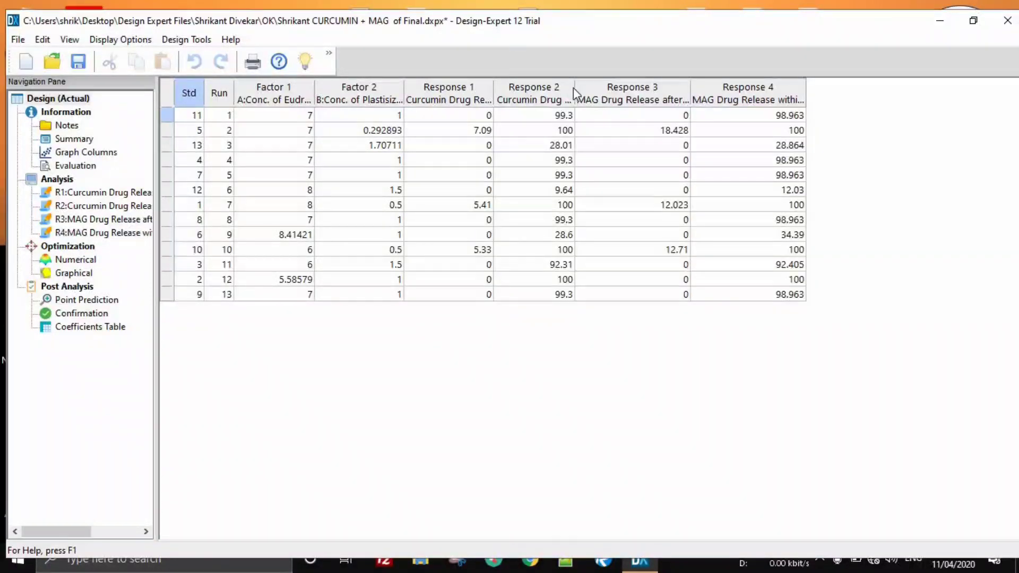
# Widen Response 2 slightly, expand Response 3 to read its full title, and narrow the Response 3 and Response 4 columns.
pyautogui.moveTo(576, 89)
pyautogui.mouseDown()
pyautogui.moveTo(695, 88)
pyautogui.moveTo(589, 97)
pyautogui.mouseUp()
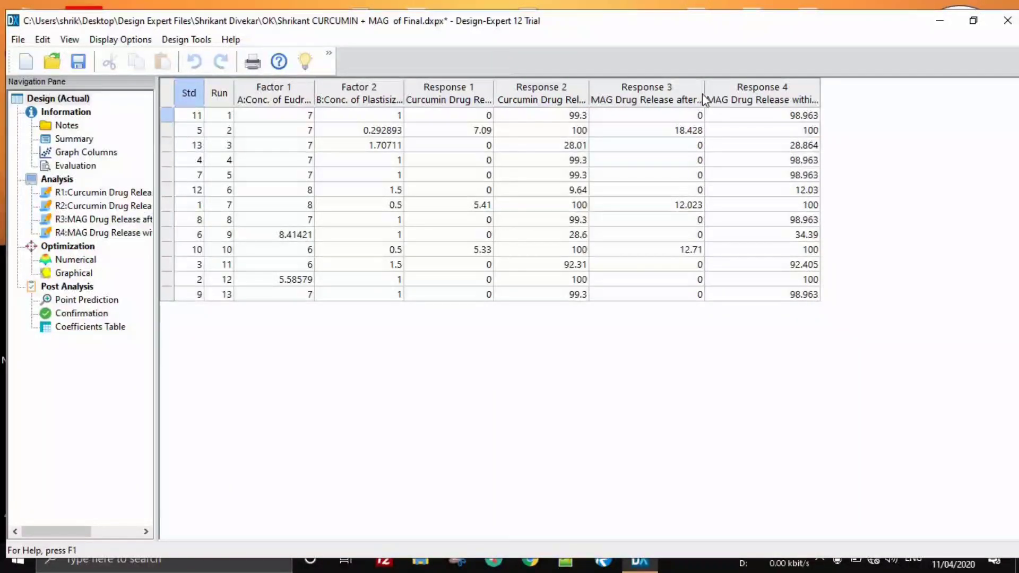
pyautogui.moveTo(707, 92); pyautogui.dragTo(788, 78)
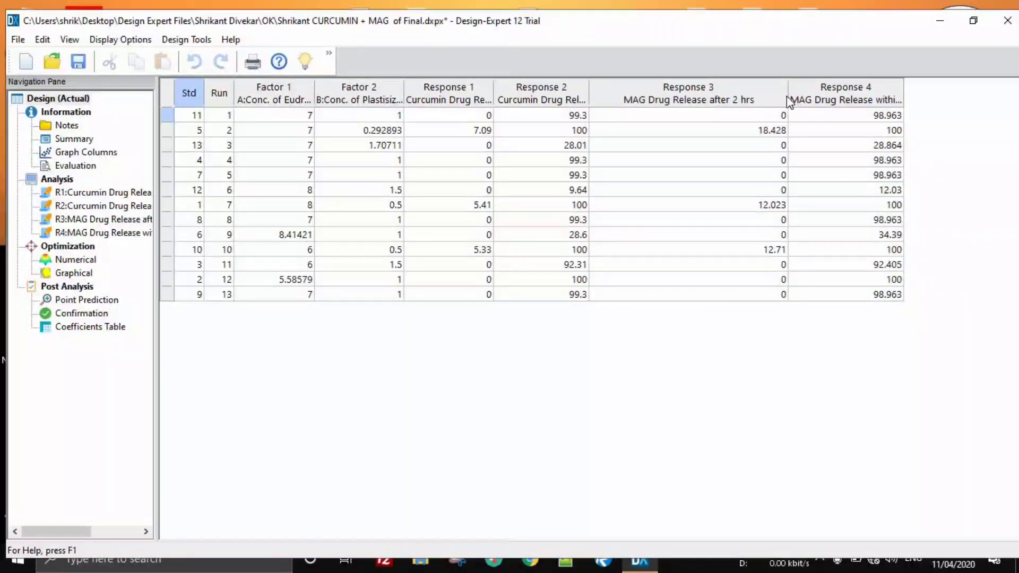
pyautogui.moveTo(787, 100); pyautogui.dragTo(705, 101)
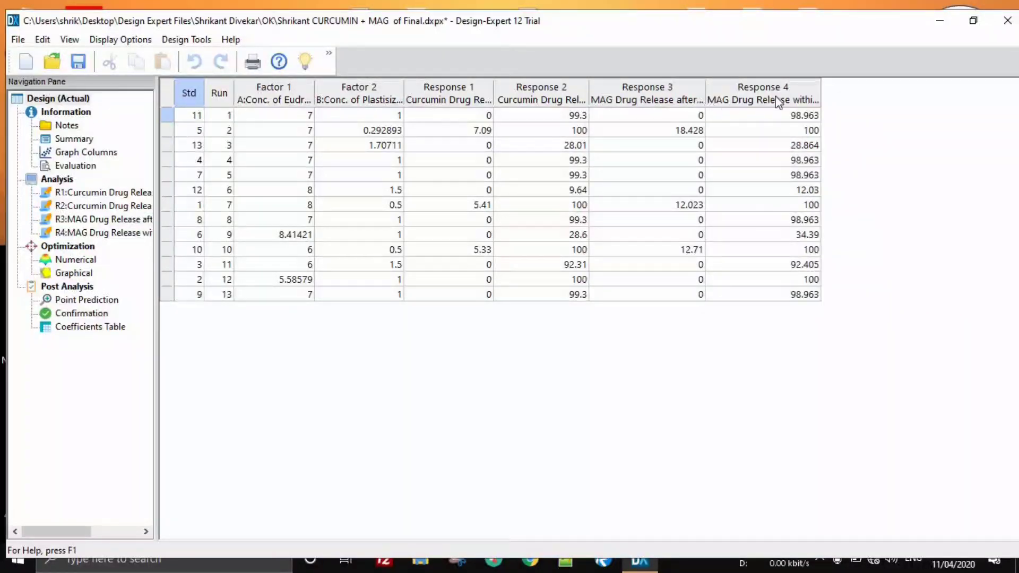
pyautogui.moveTo(822, 91); pyautogui.dragTo(800, 115)
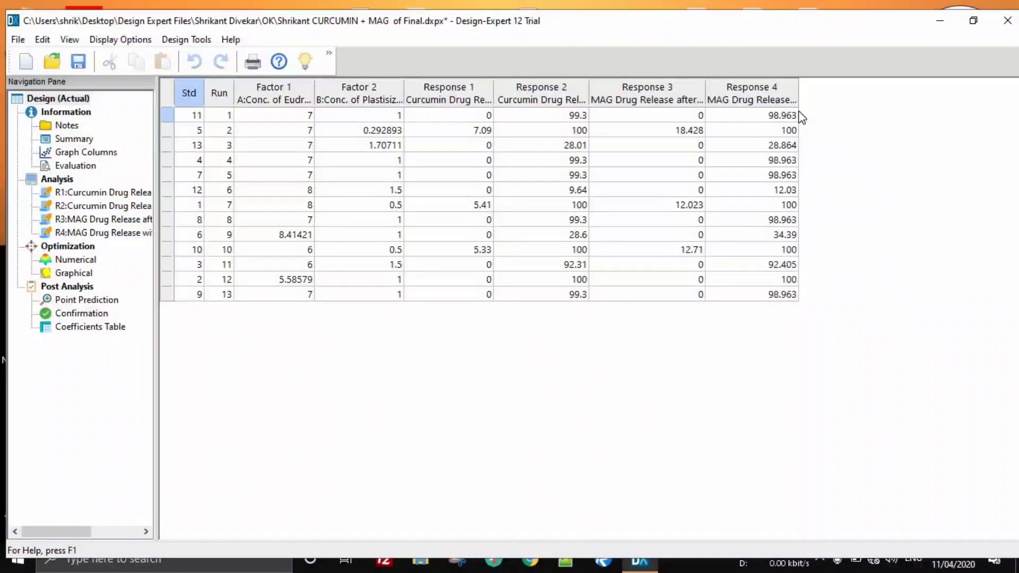
pyautogui.moveTo(705, 92); pyautogui.dragTo(685, 95)
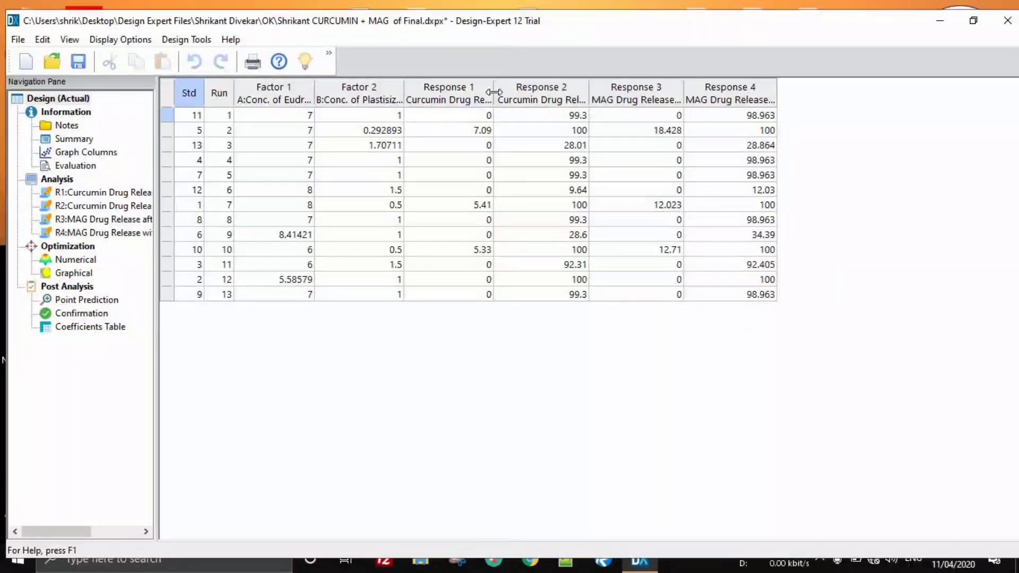
# Expand the Response 1 column to examine its drug release values under the full title, and shrink it back.
pyautogui.moveTo(493, 92); pyautogui.dragTo(565, 99)
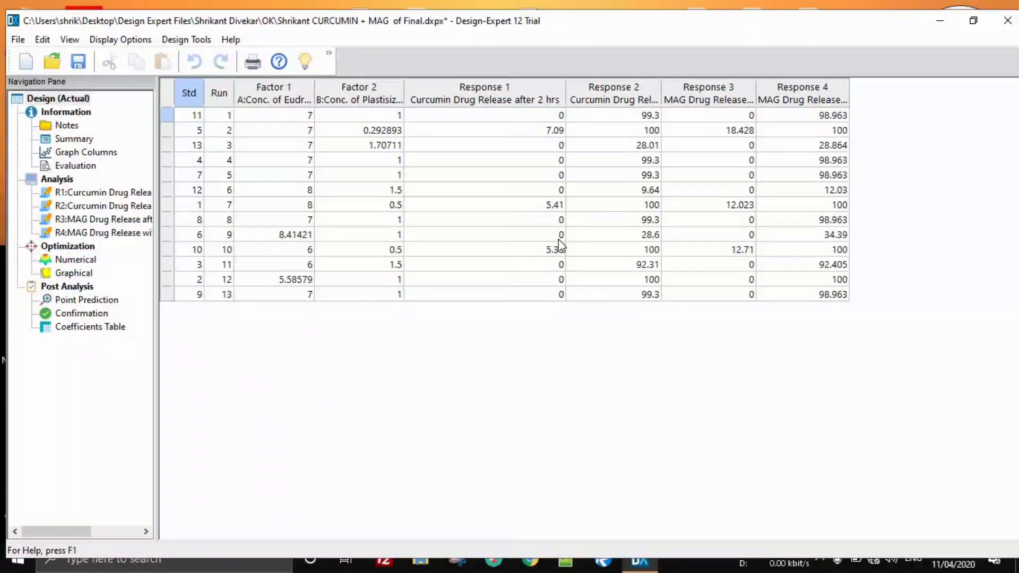
pyautogui.click(568, 97)
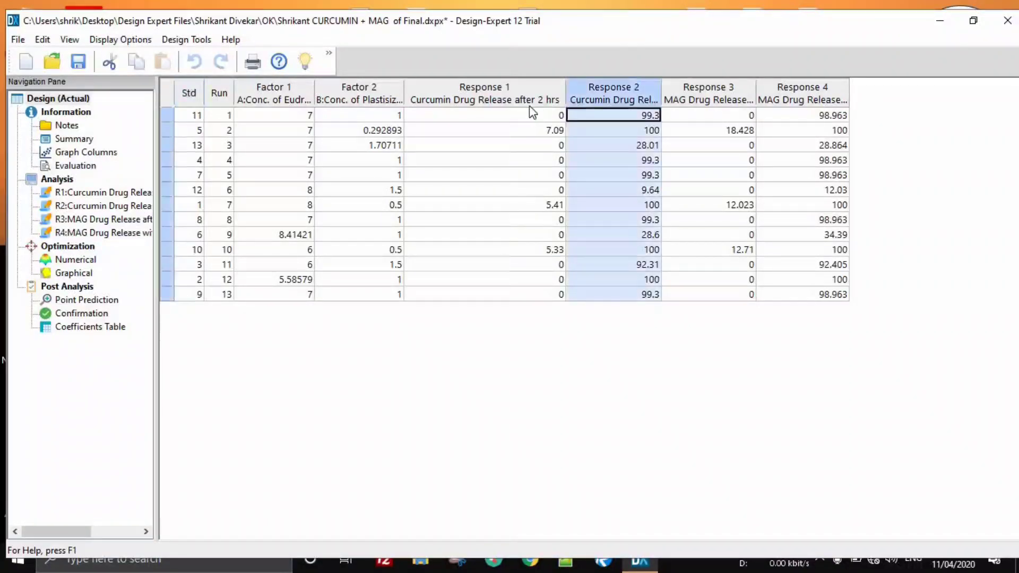
pyautogui.moveTo(565, 93); pyautogui.dragTo(511, 94)
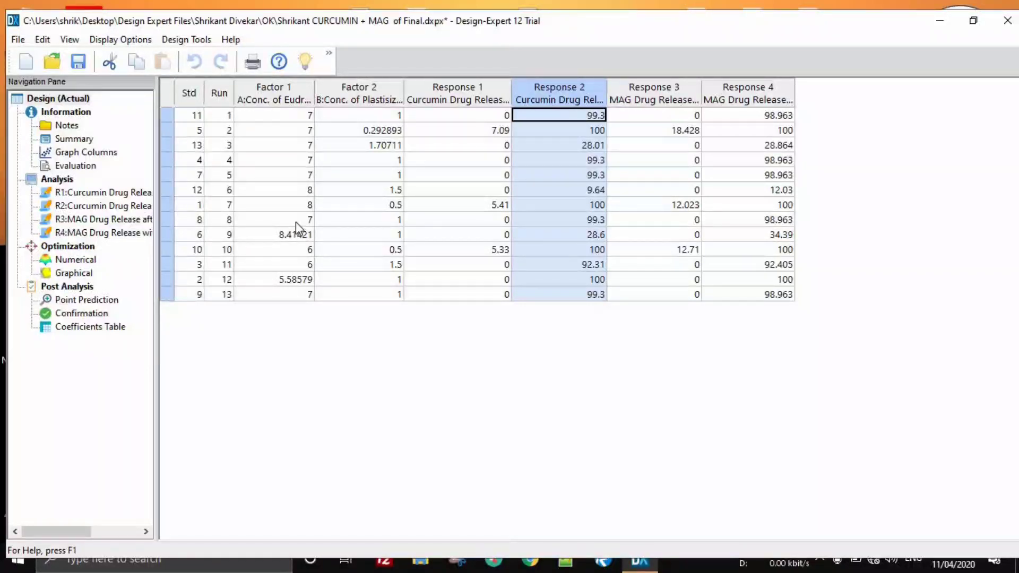
# Maximize the design window to fit the screen, and widen the Response 2 column to read its title before narrowing it.
pyautogui.click(973, 20)
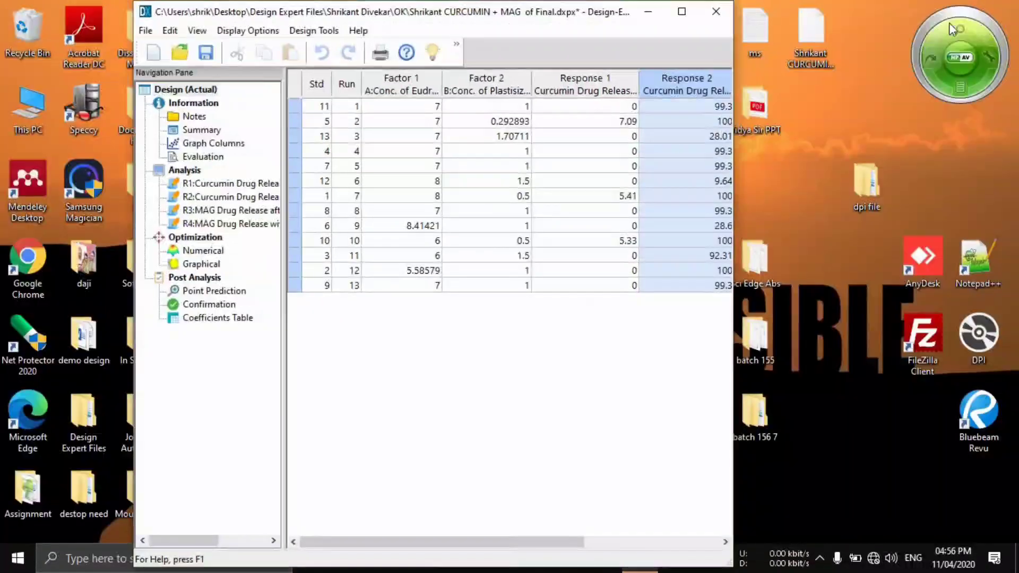
pyautogui.click(682, 11)
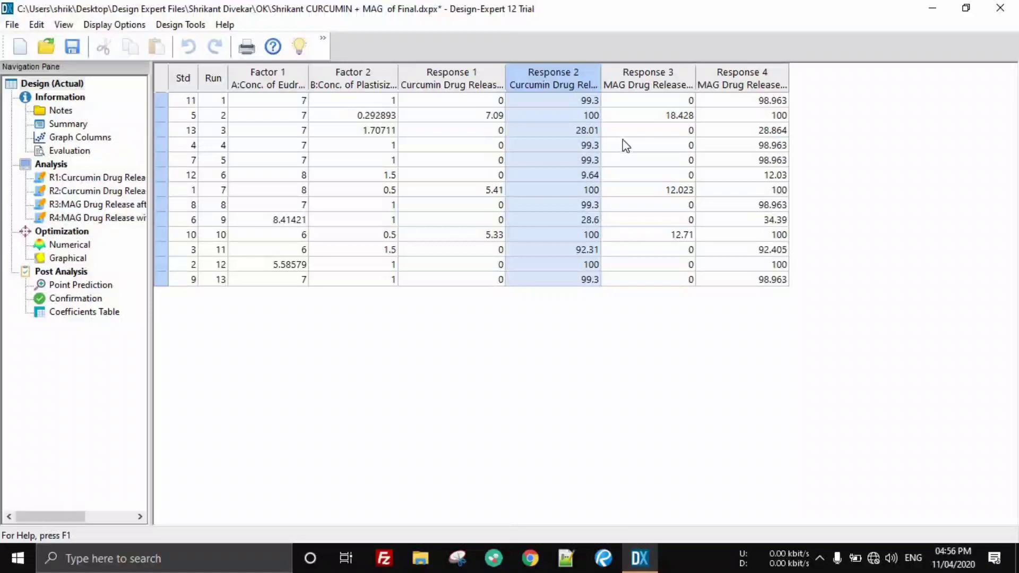
pyautogui.click(480, 205)
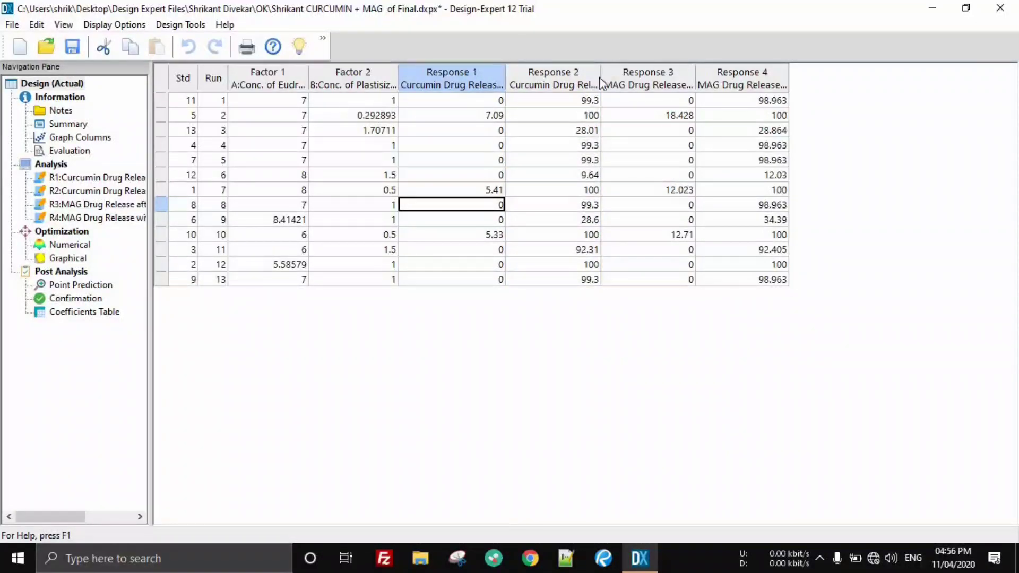
pyautogui.moveTo(600, 80); pyautogui.dragTo(652, 79)
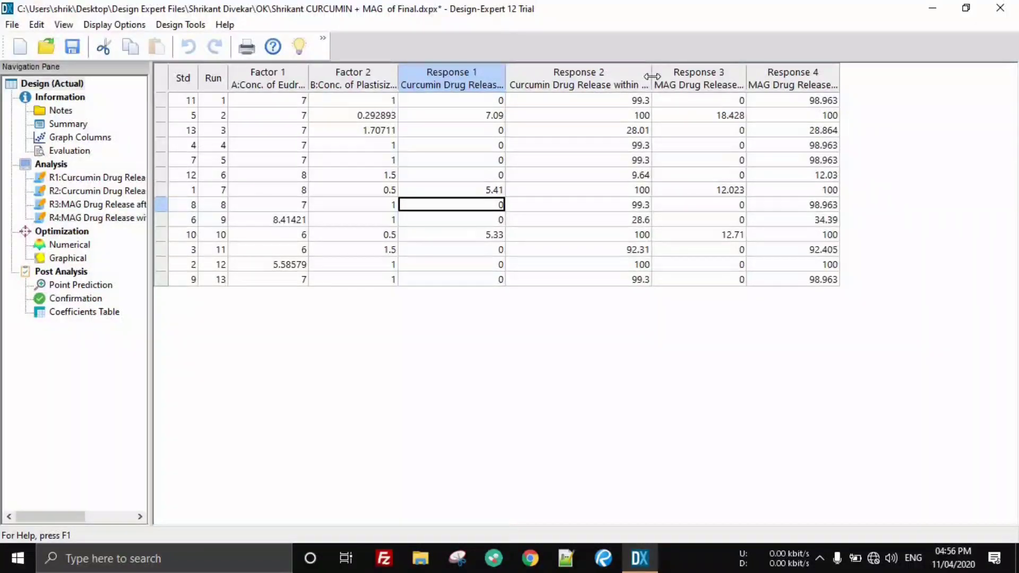
pyautogui.moveTo(651, 83); pyautogui.dragTo(611, 85)
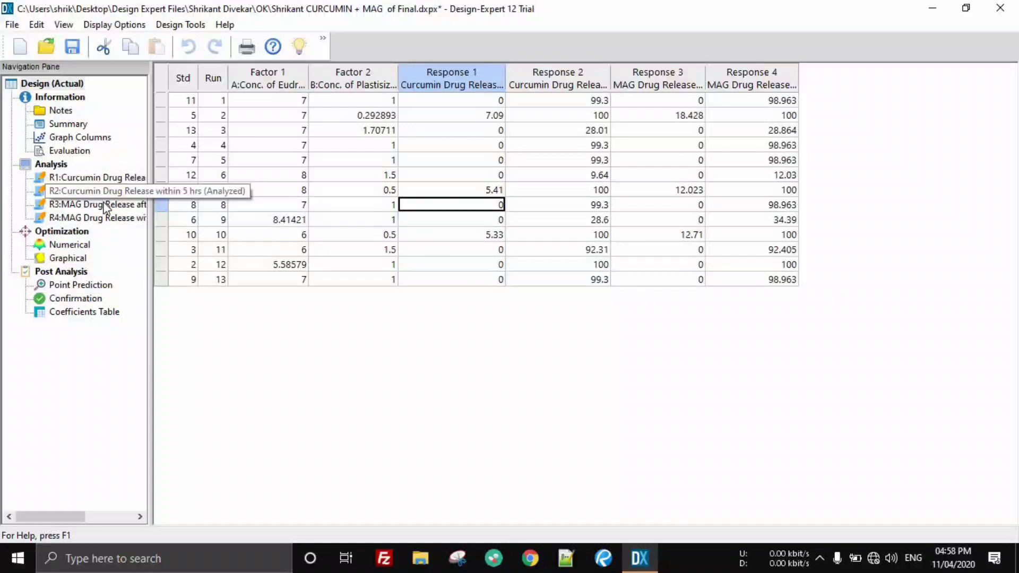
# Review the ANOVA results for response R1, Curcumin Drug Release after 2 hrs, and return to the design table.
pyautogui.click(111, 180)
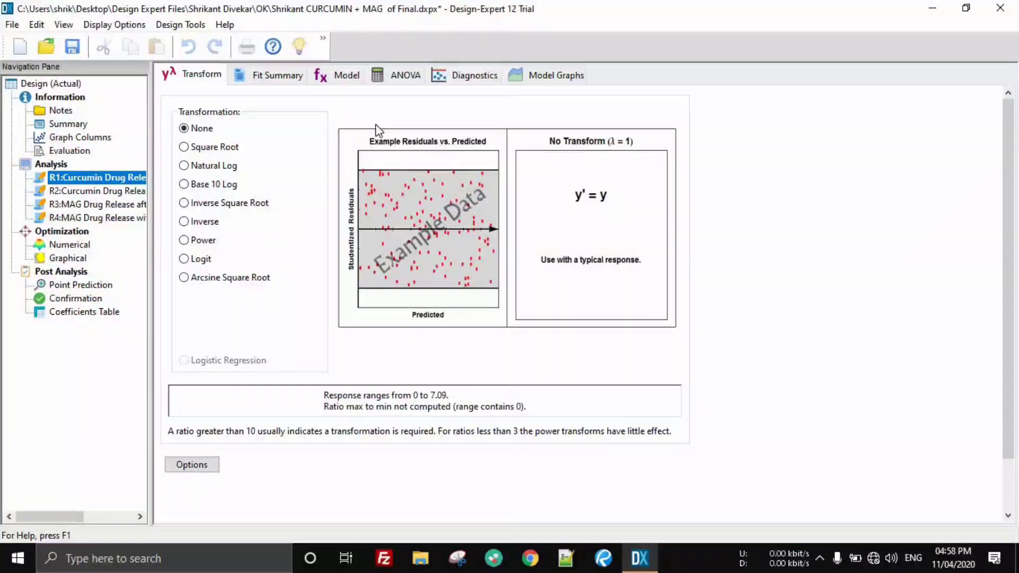
pyautogui.click(396, 79)
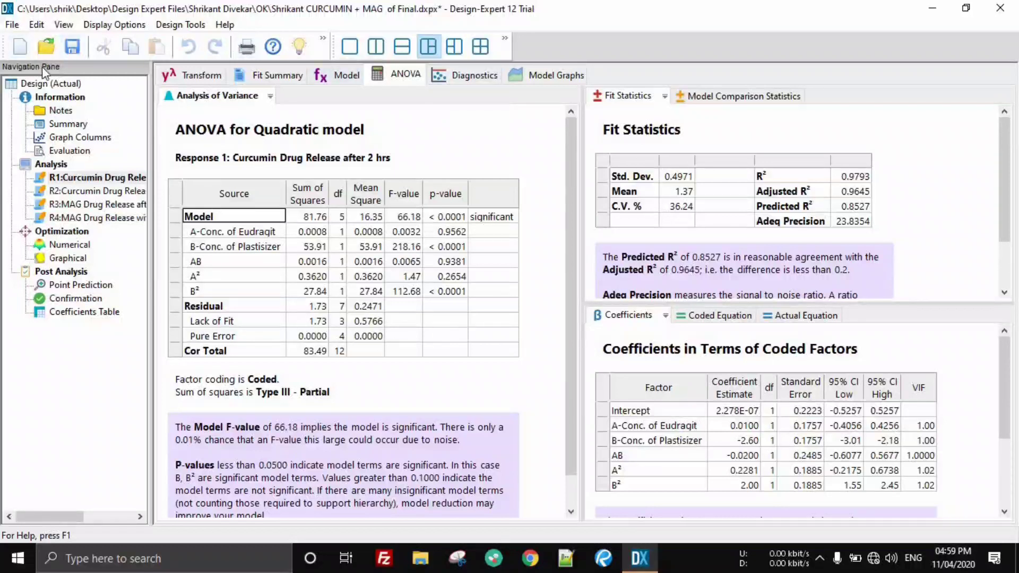
pyautogui.click(55, 85)
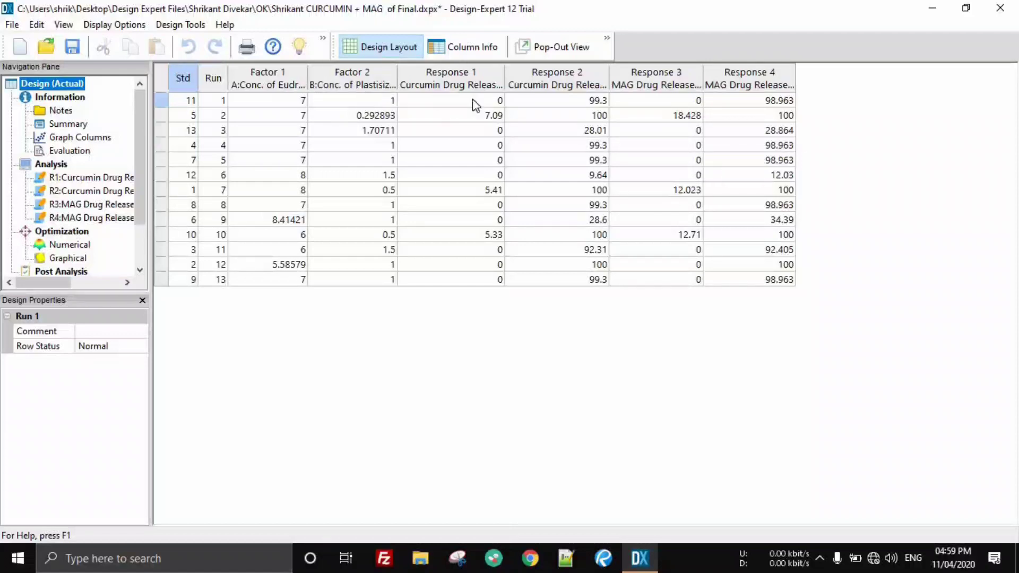
# Open the R1 Curcumin Drug Release analysis and examine the Fit Statistics, highlighting the 0.2 difference rule and the Adjusted and Predicted R² values.
pyautogui.click(94, 178)
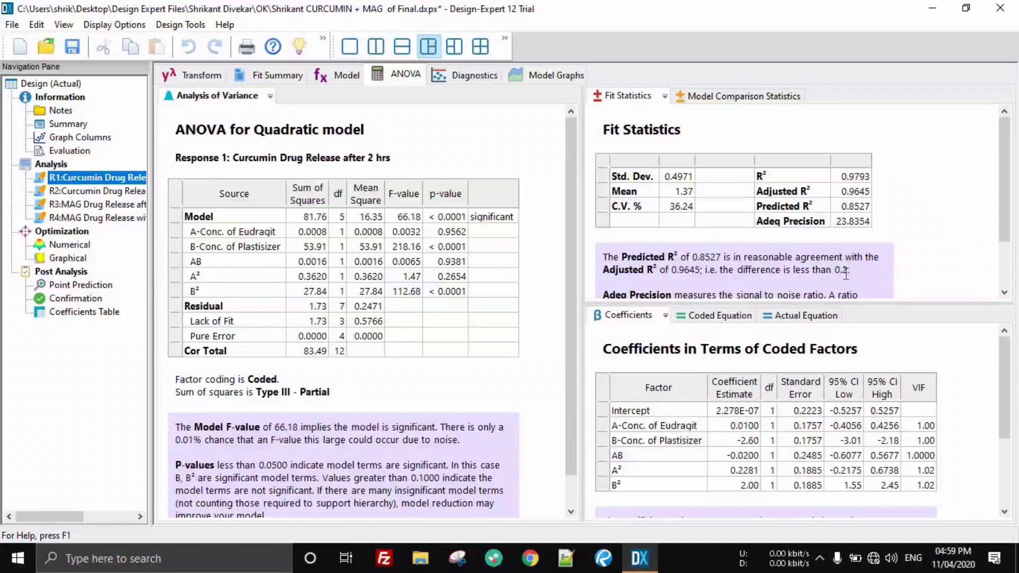
pyautogui.moveTo(853, 270); pyautogui.dragTo(819, 271)
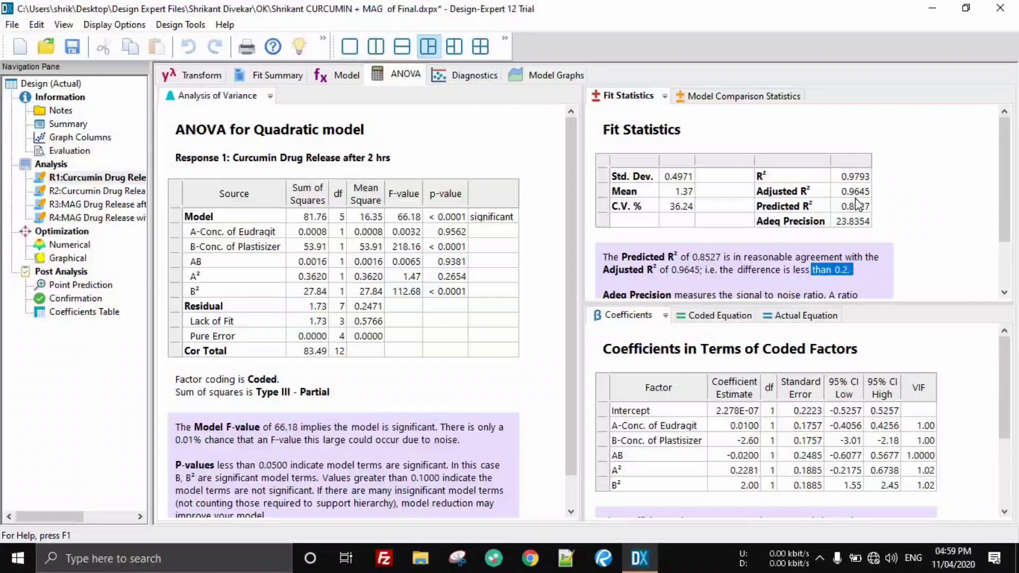
pyautogui.click(861, 271)
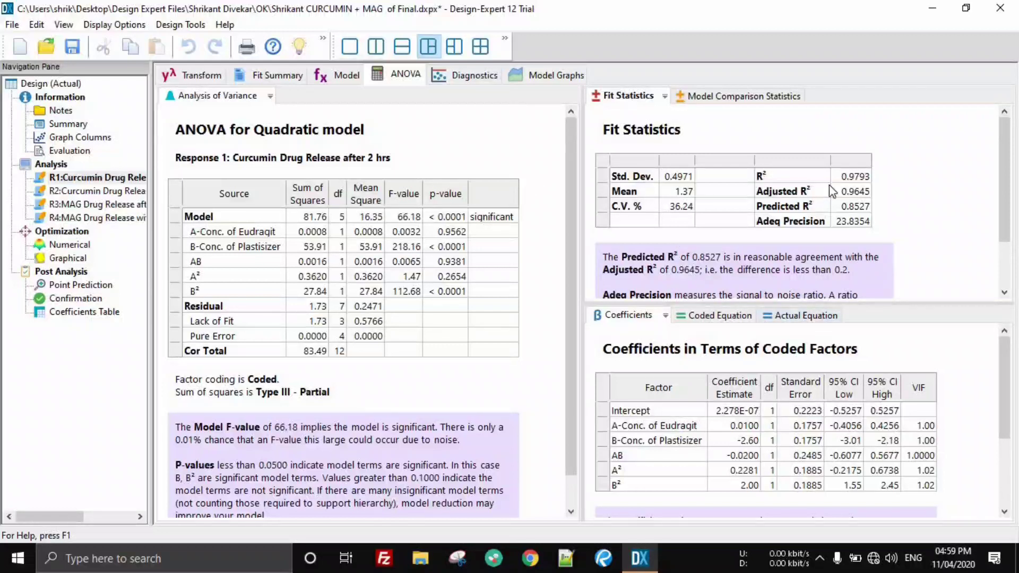
pyautogui.click(848, 193)
pyautogui.keyDown('shift'); pyautogui.click(852, 208); pyautogui.keyUp('shift')
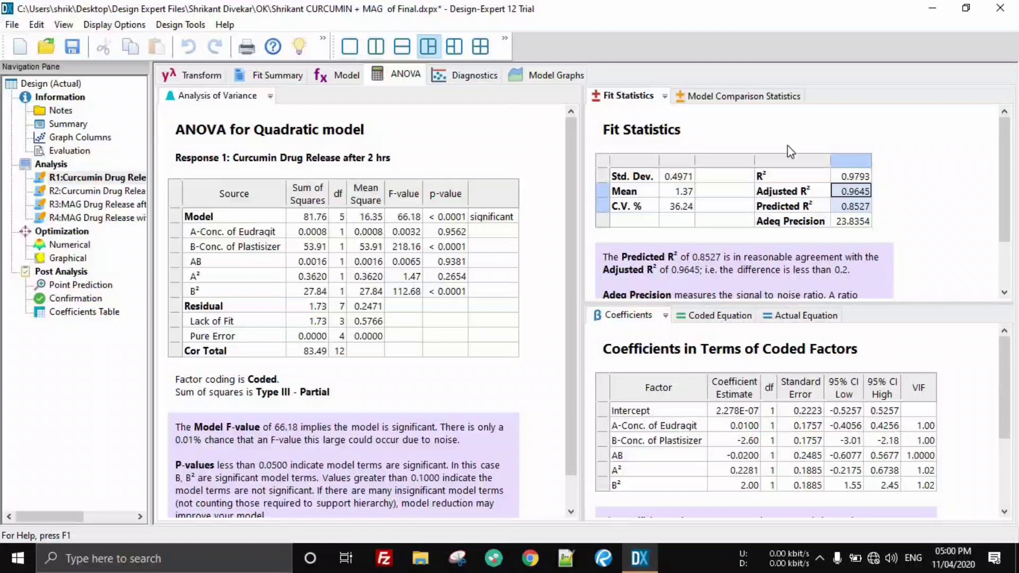
# Examine R1's diagnostic plots, including residuals versus predicted and residuals versus run, and return to the ANOVA results.
pyautogui.click(449, 79)
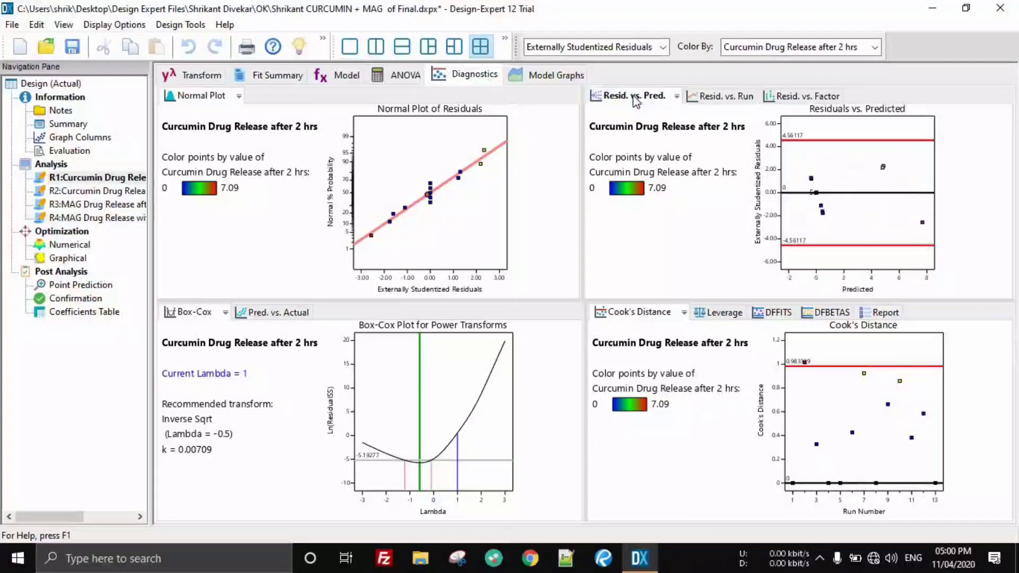
pyautogui.click(631, 97)
pyautogui.click(714, 102)
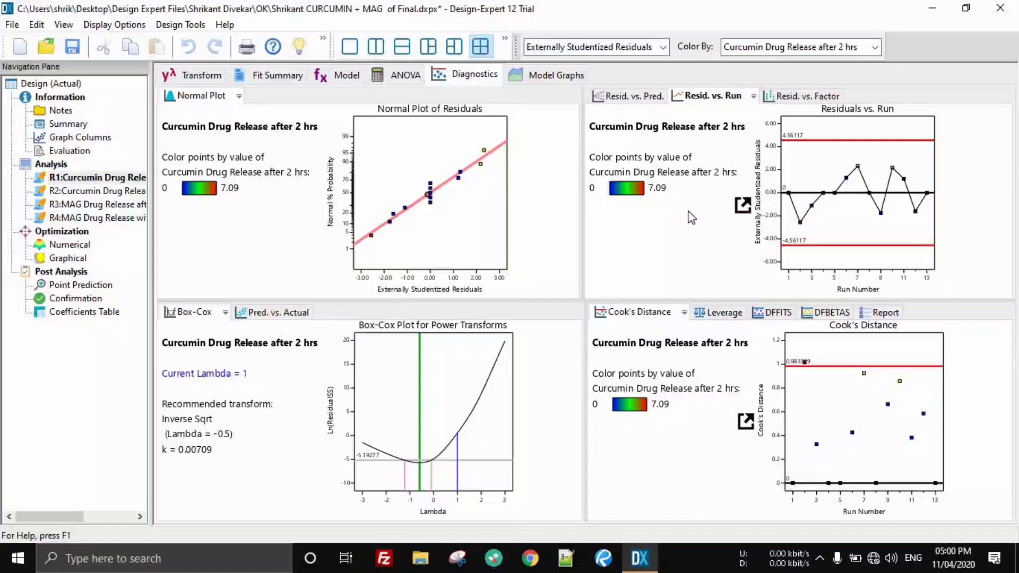
pyautogui.click(417, 79)
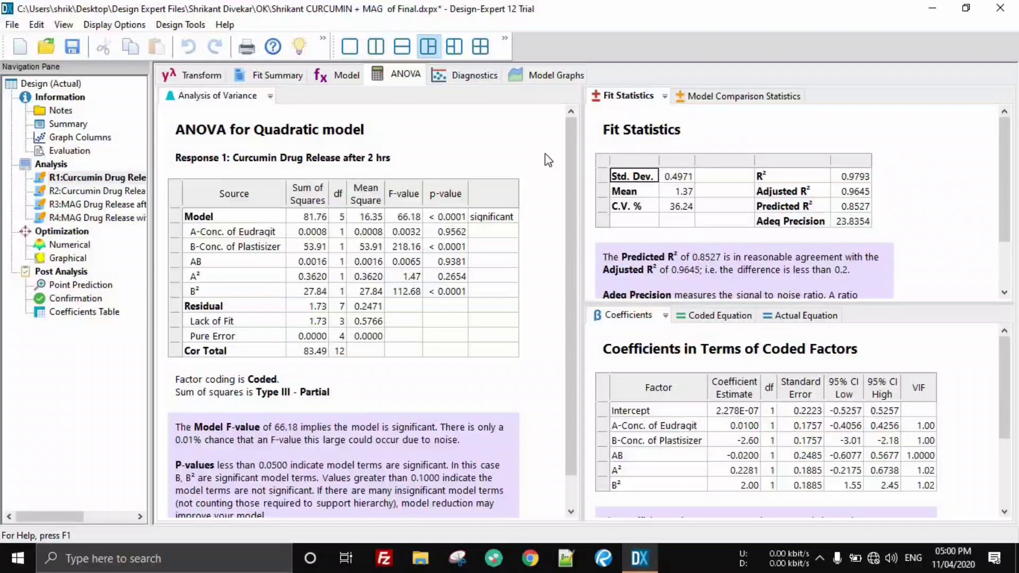
# Open the diagnostics Report for R1 and compare the actual and predicted values across all runs.
pyautogui.click(487, 80)
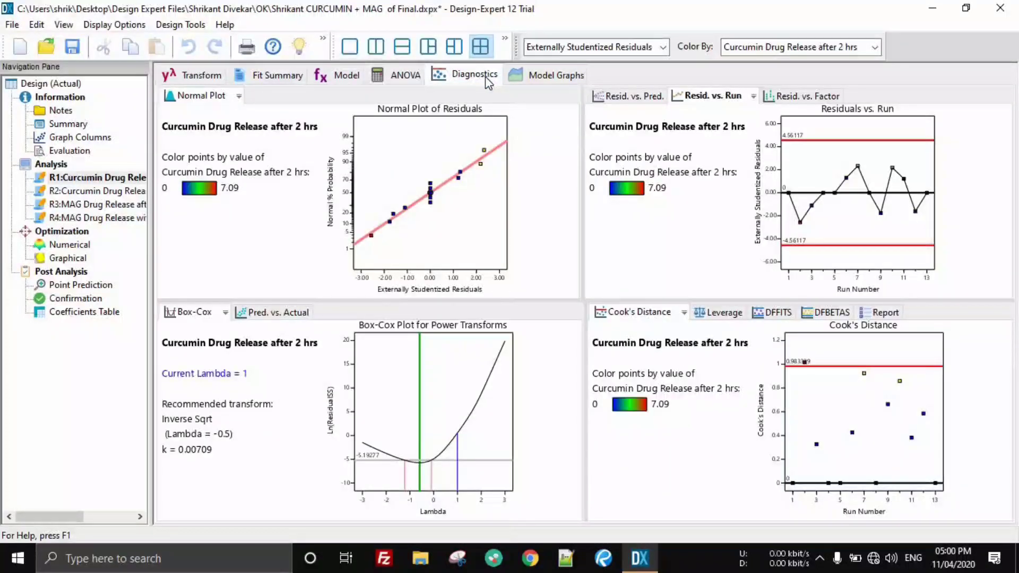
pyautogui.click(883, 313)
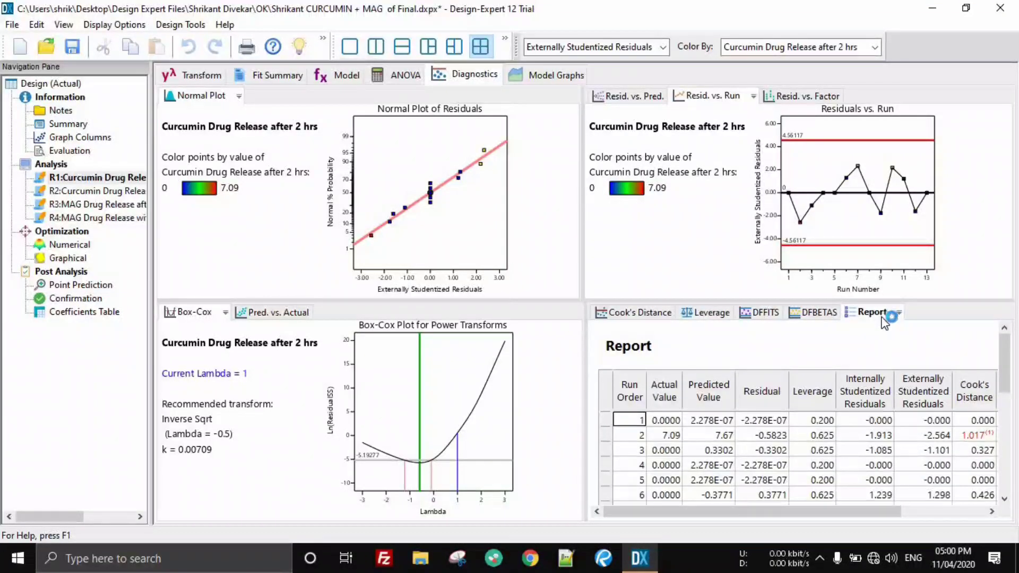
pyautogui.scroll(-1, 887, 351)
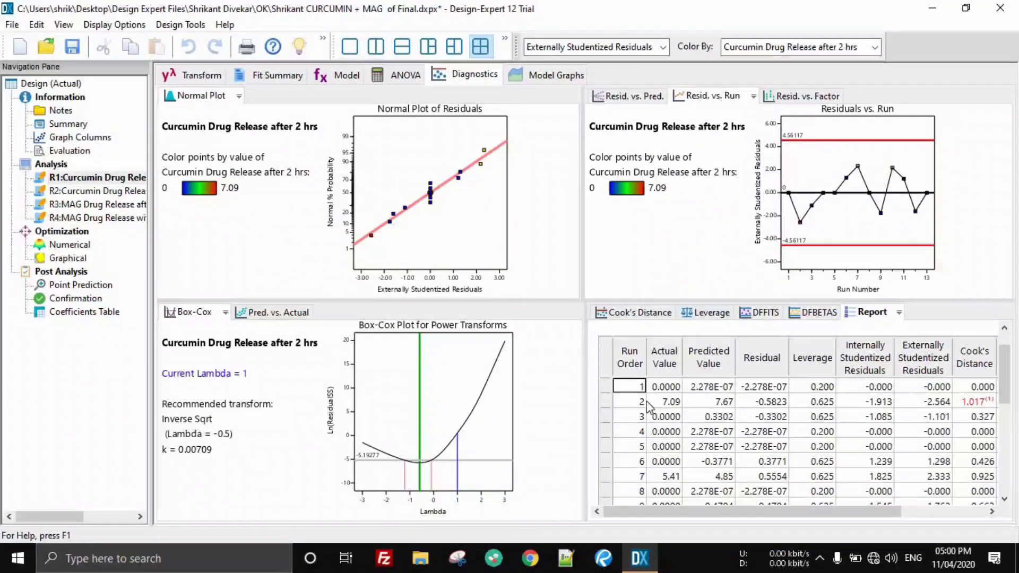
pyautogui.scroll(-4, 640, 443)
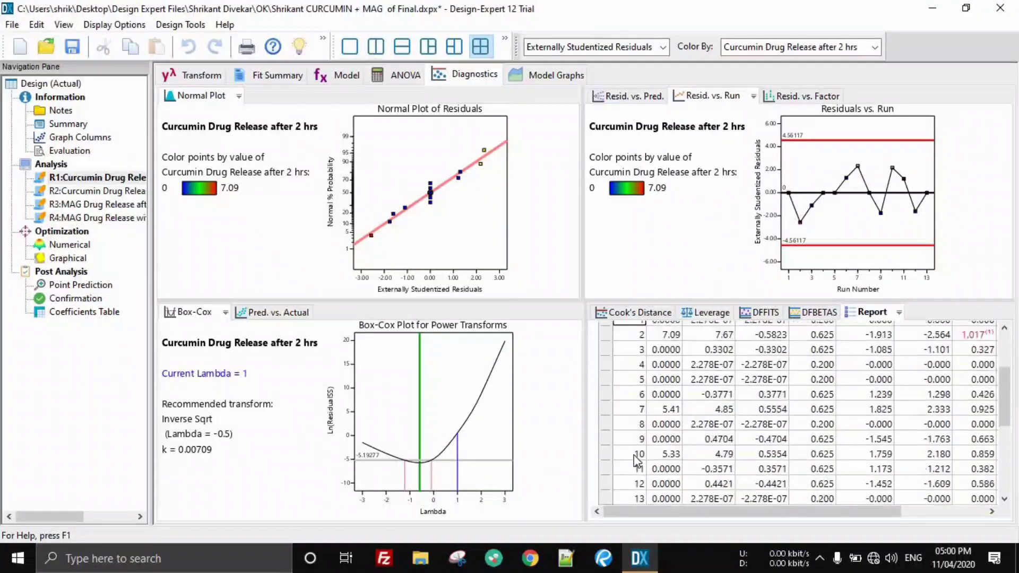
pyautogui.scroll(4, 645, 451)
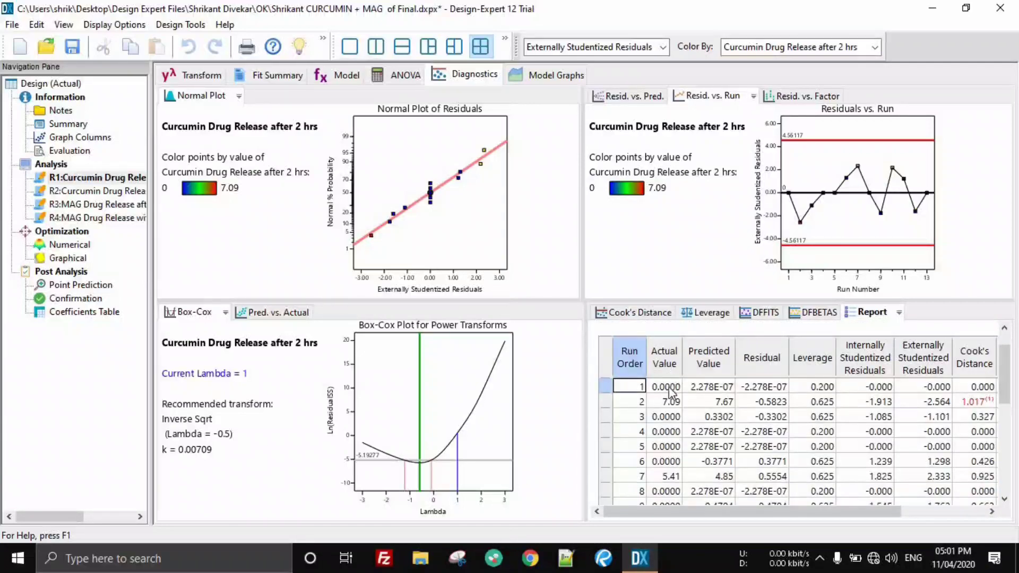
pyautogui.scroll(-4, 644, 404)
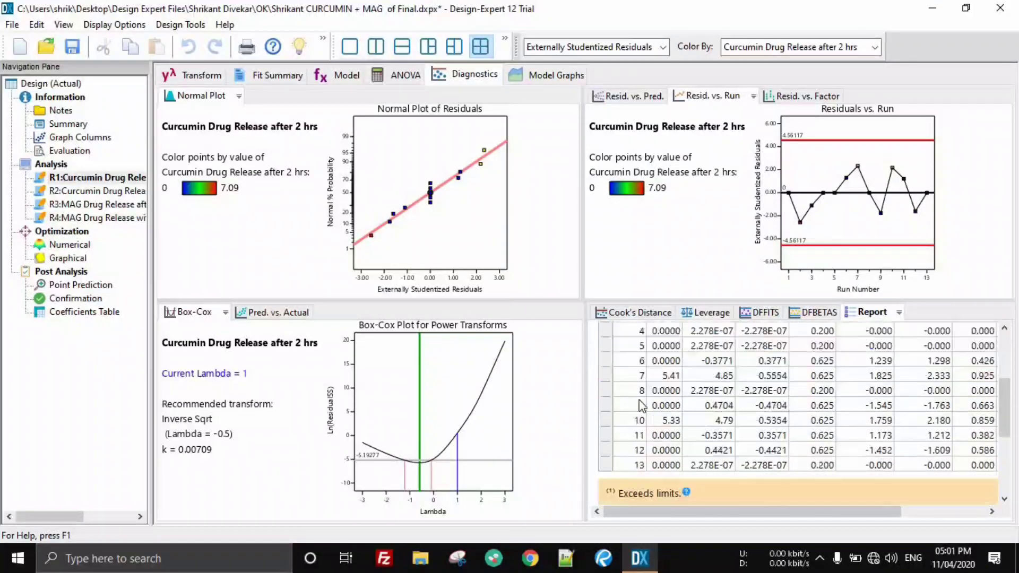
pyautogui.scroll(4, 646, 398)
pyautogui.scroll(1, 646, 398)
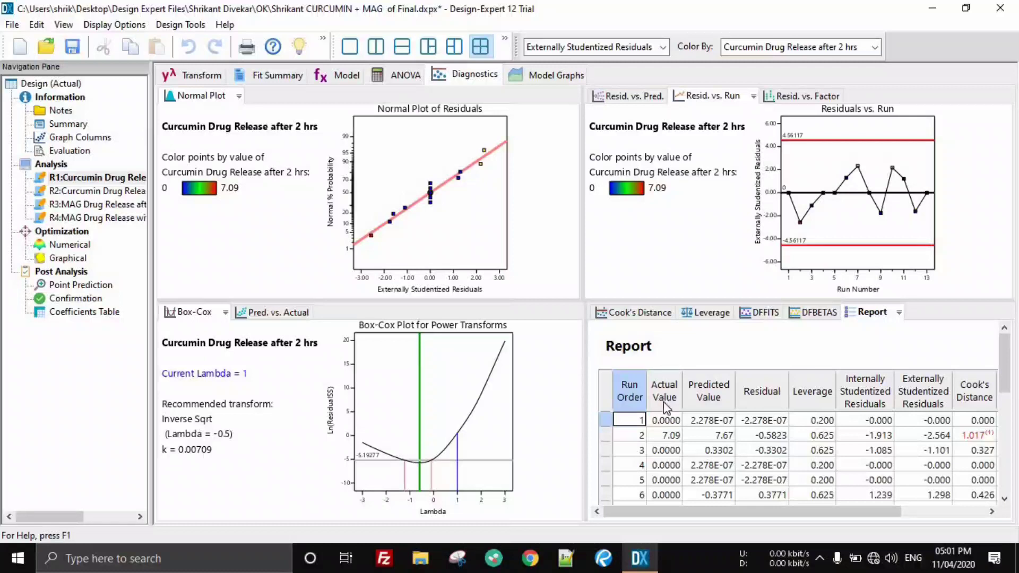
pyautogui.scroll(-4, 664, 407)
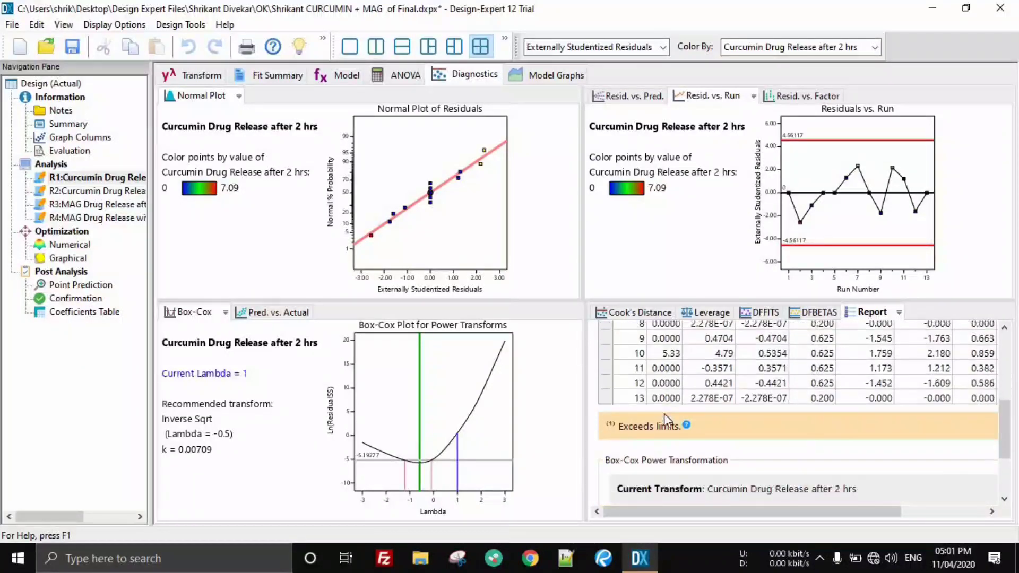
pyautogui.scroll(4, 663, 420)
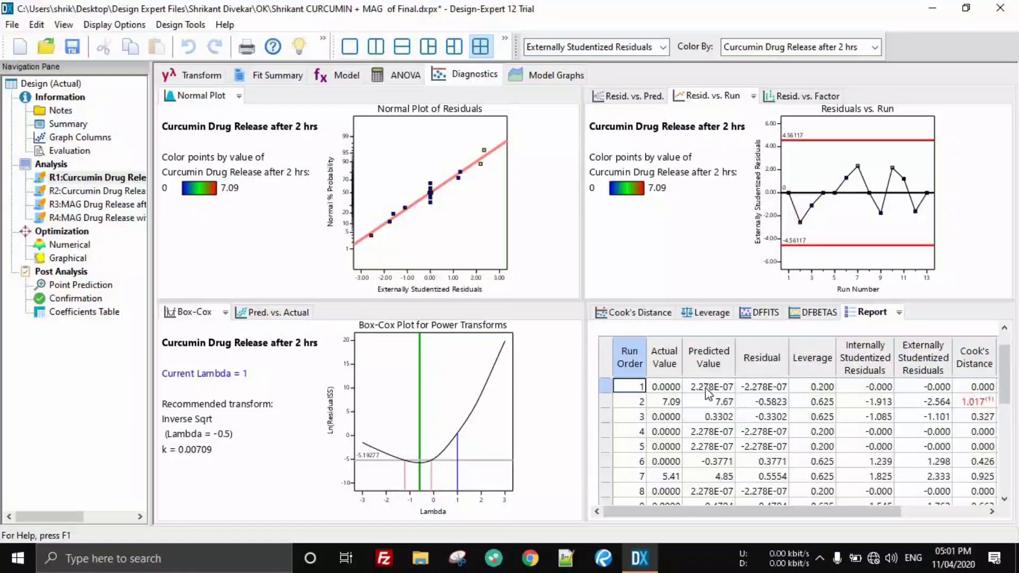
pyautogui.scroll(-3, 707, 401)
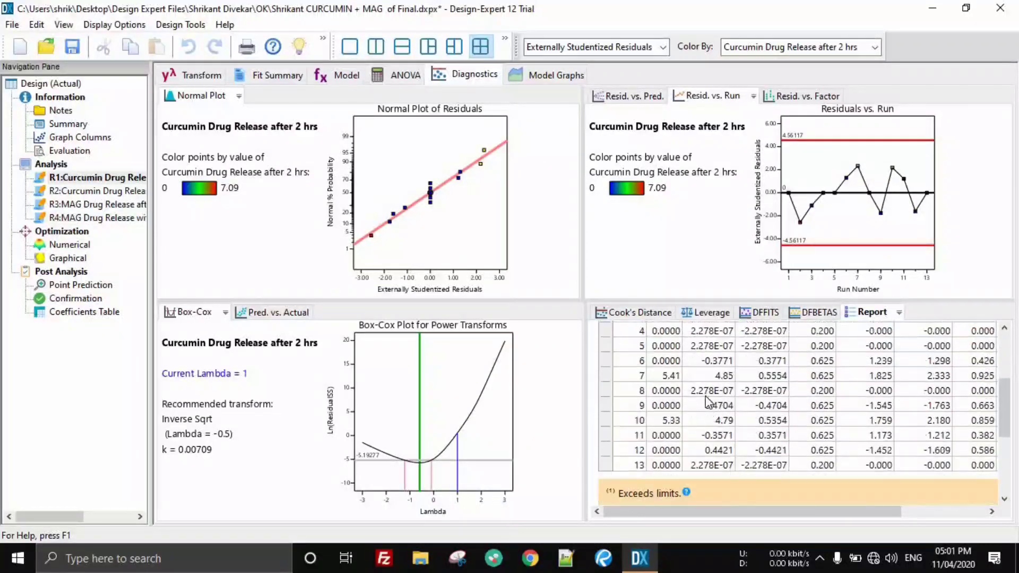
pyautogui.scroll(4, 708, 401)
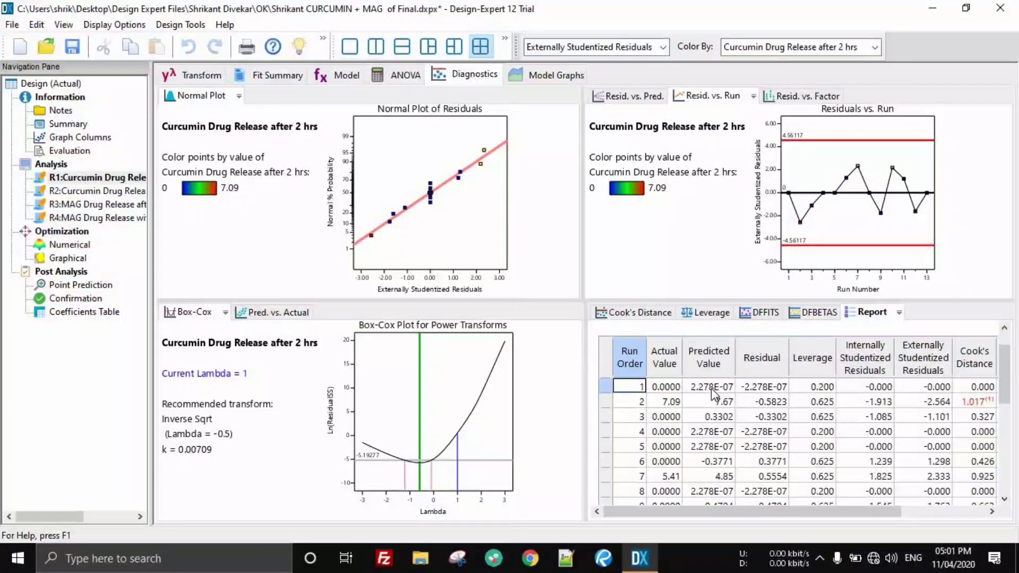
pyautogui.scroll(-5, 708, 399)
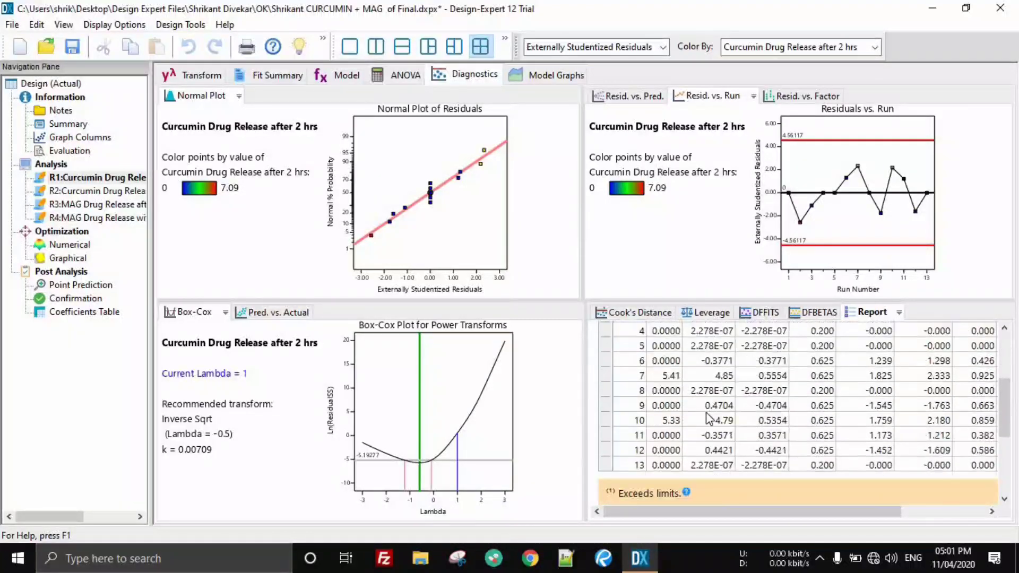
pyautogui.scroll(4, 710, 375)
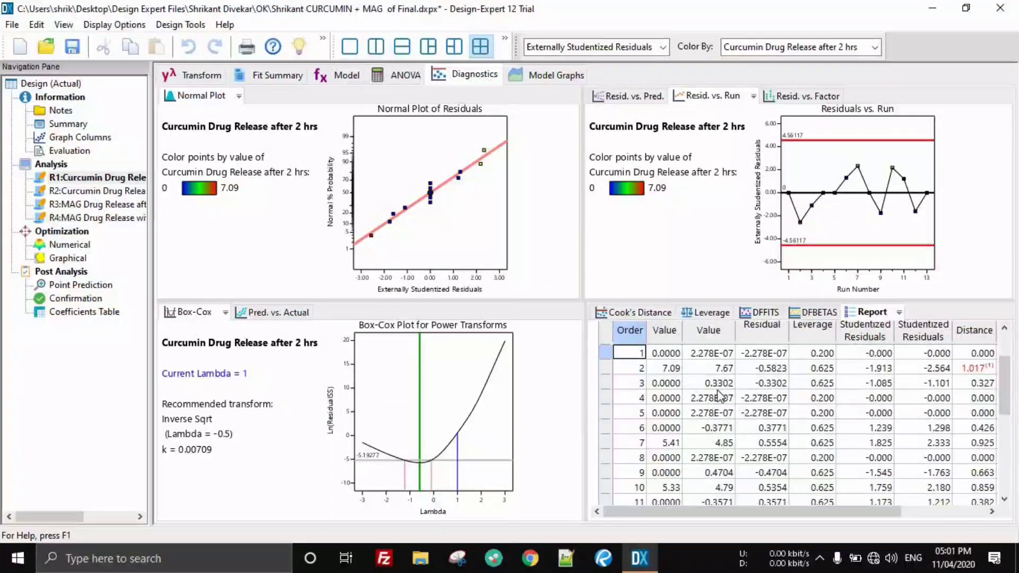
pyautogui.scroll(2, 720, 397)
# Examine the Cook's Distance values in the diagnostics Report and read through to the exceeded-limits note and Box-Cox Power Transformation section.
pyautogui.scroll(-1, 779, 419)
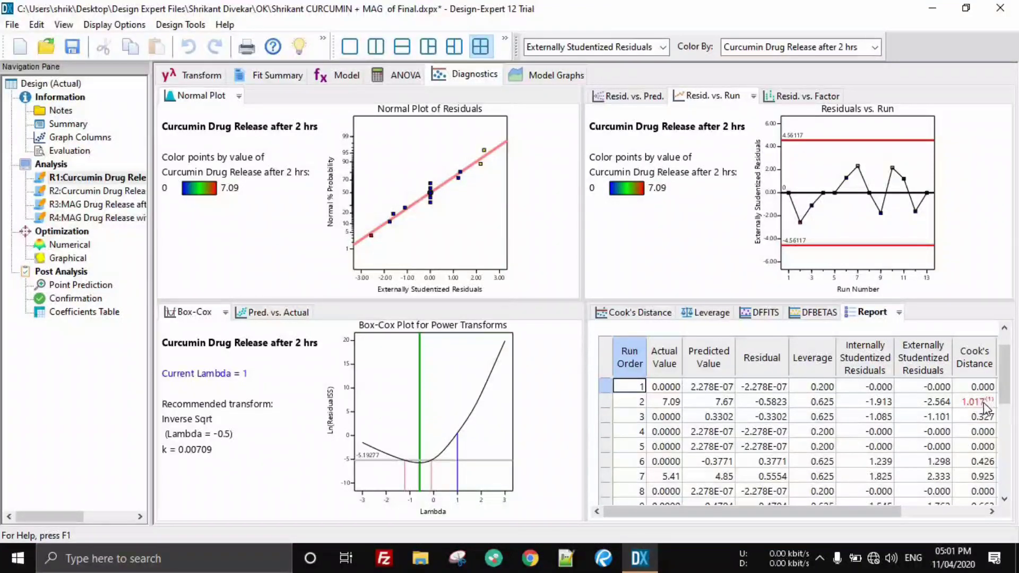
pyautogui.scroll(1, 642, 411)
pyautogui.scroll(-2, 703, 409)
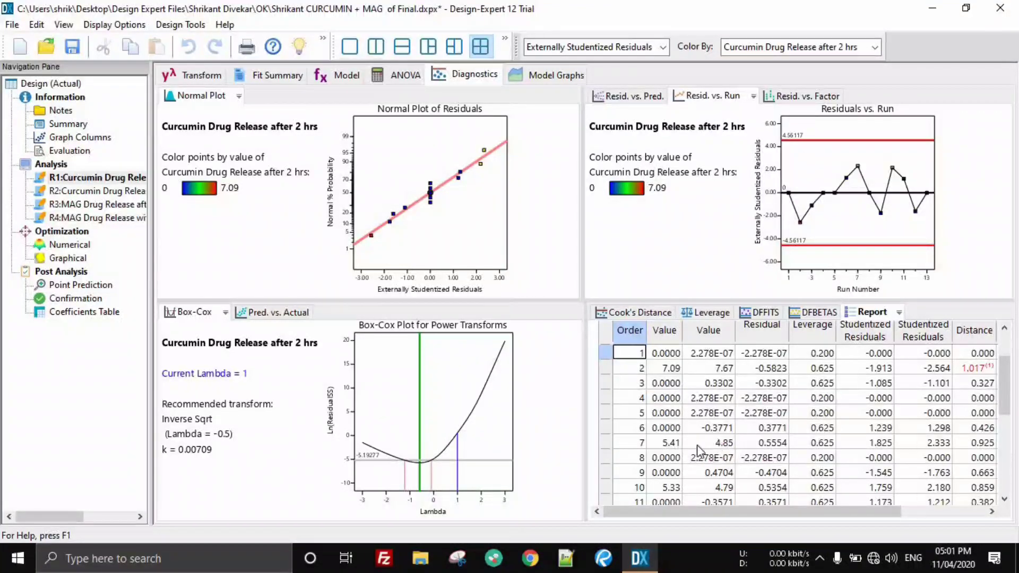
pyautogui.scroll(-1, 716, 472)
pyautogui.scroll(-3, 715, 469)
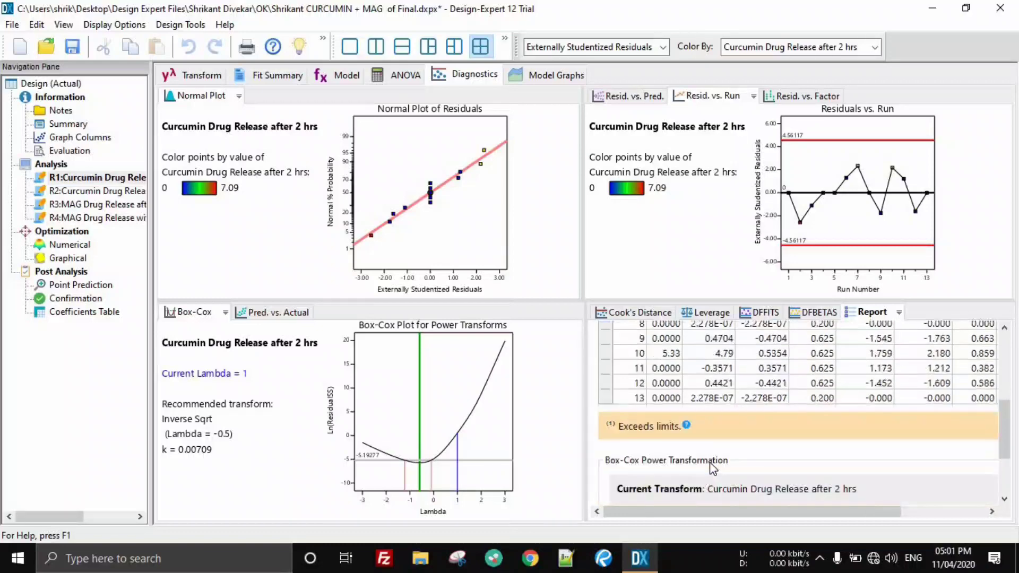
pyautogui.scroll(5, 713, 462)
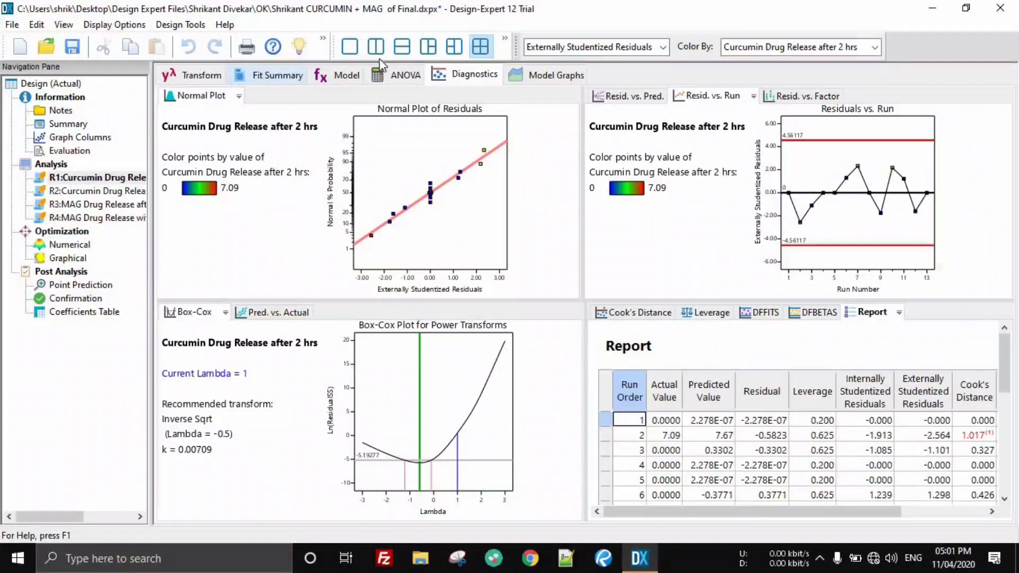
# Review the Coefficients in Terms of Coded Factors and their explanation in R1's ANOVA results, and return to the diagnostics.
pyautogui.click(399, 75)
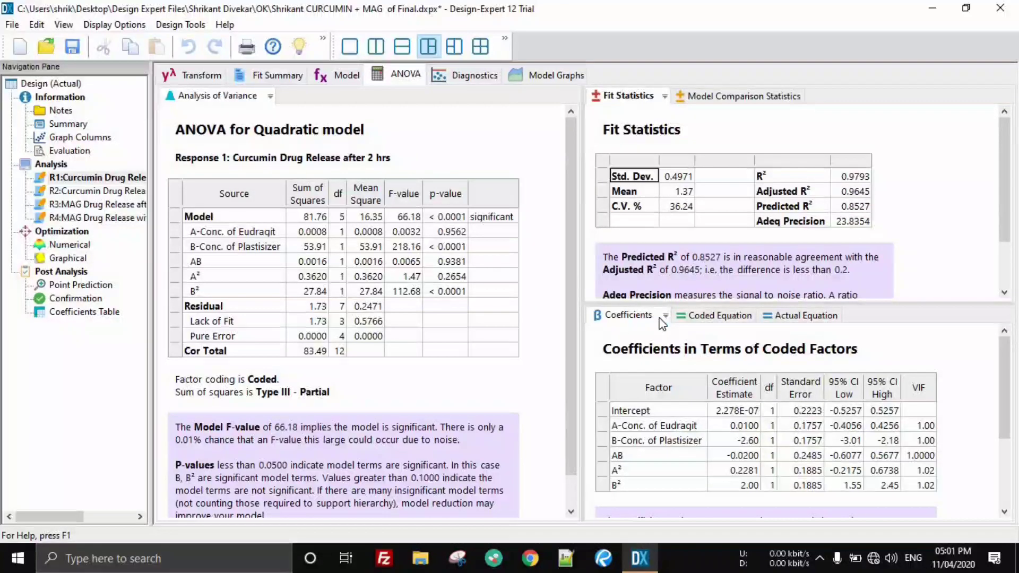
pyautogui.scroll(-3, 784, 355)
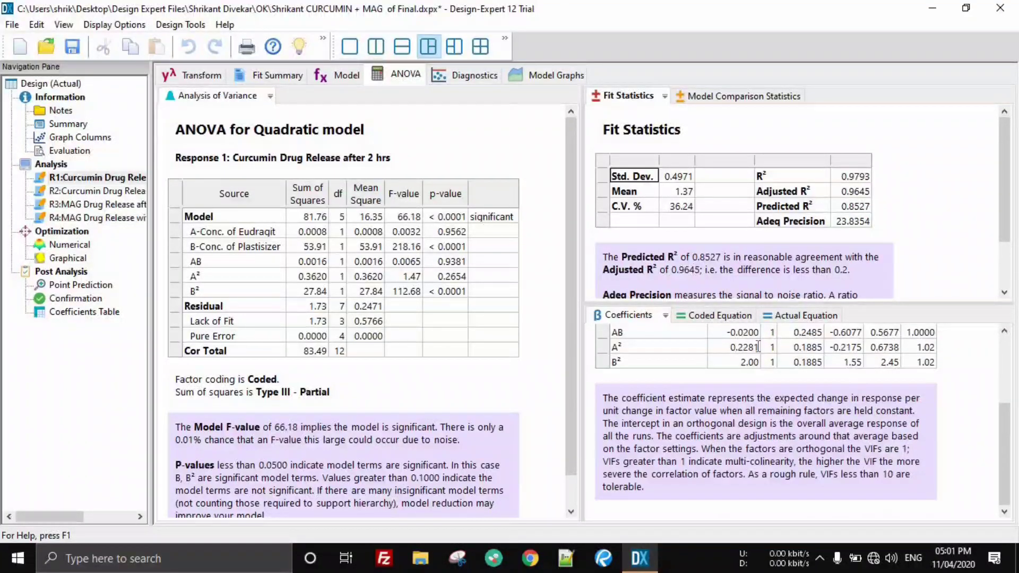
pyautogui.scroll(3, 784, 355)
pyautogui.click(469, 74)
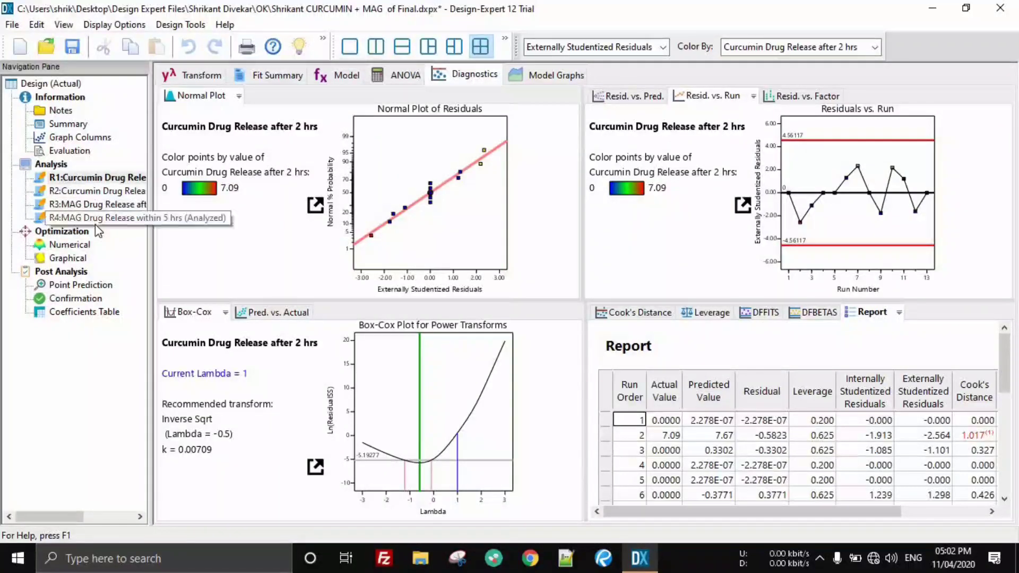
# Display R1's model graph as a 3D Surface and rotate it to about 131 horizontal and 49 vertical.
pyautogui.click(546, 78)
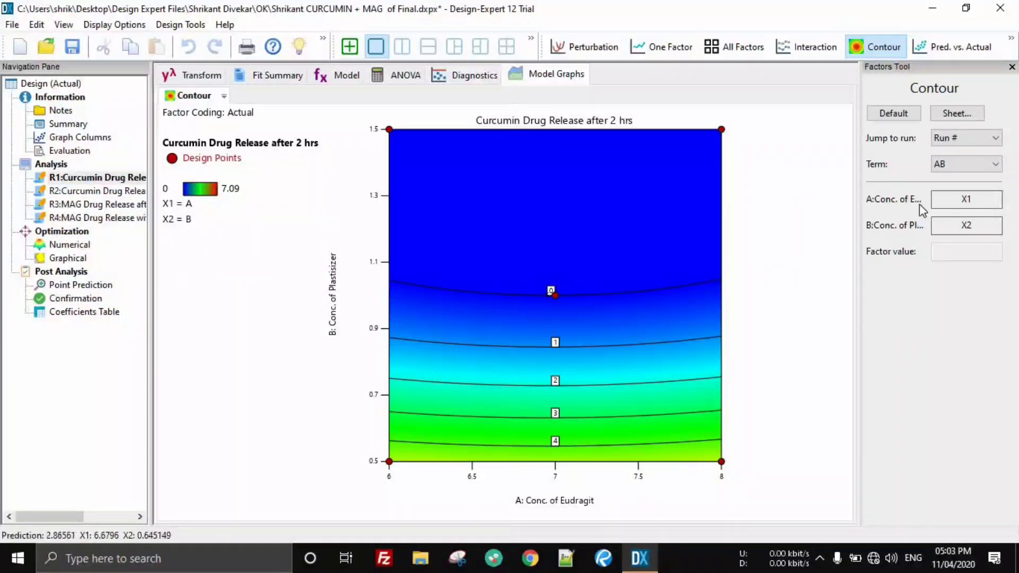
pyautogui.click(1010, 38)
pyautogui.click(966, 74)
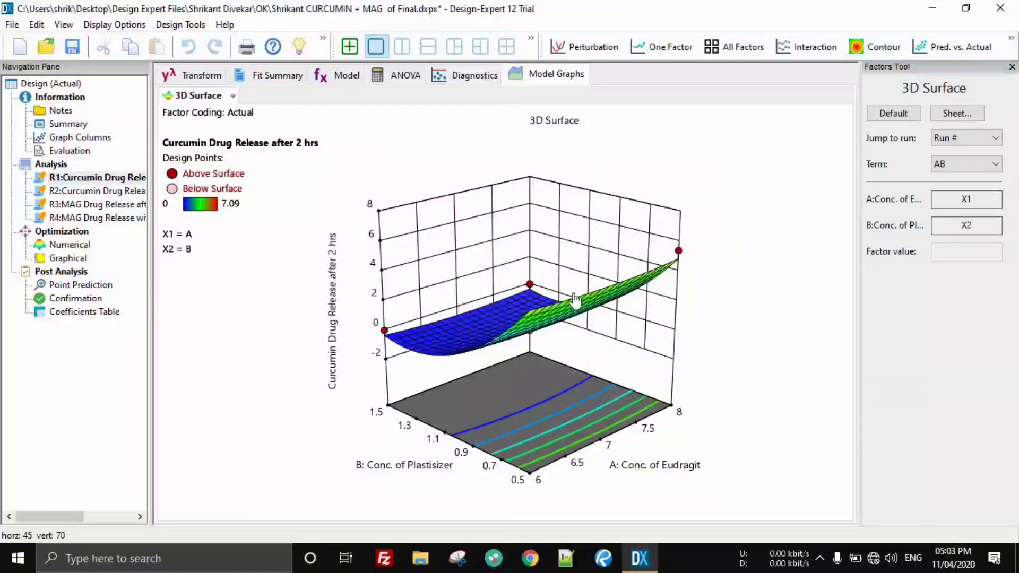
pyautogui.moveTo(440, 261); pyautogui.dragTo(467, 420)
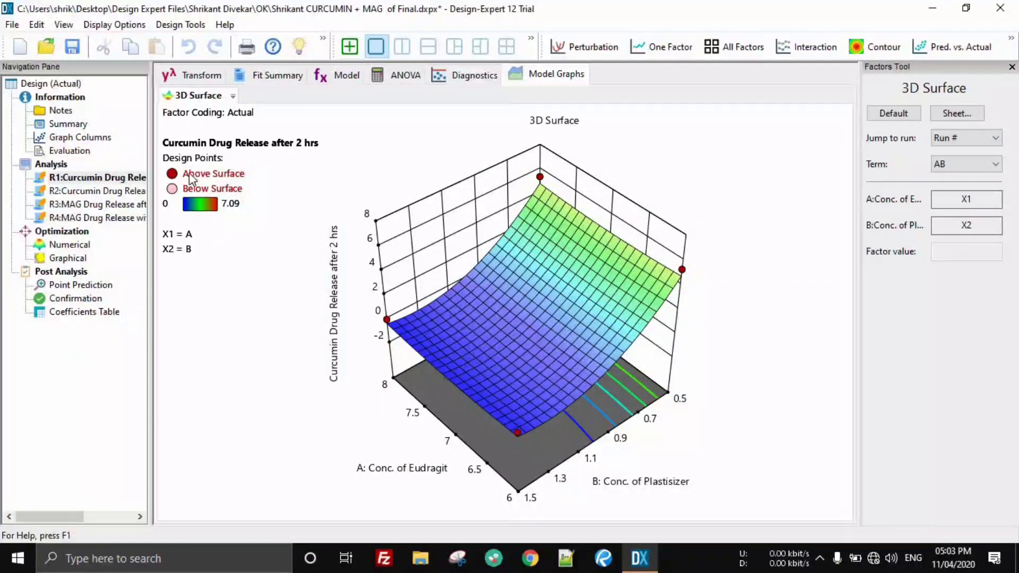
# Review the 3D surface graph's export options for Word, PowerPoint and file, and dismiss them without exporting.
pyautogui.rightClick(394, 213)
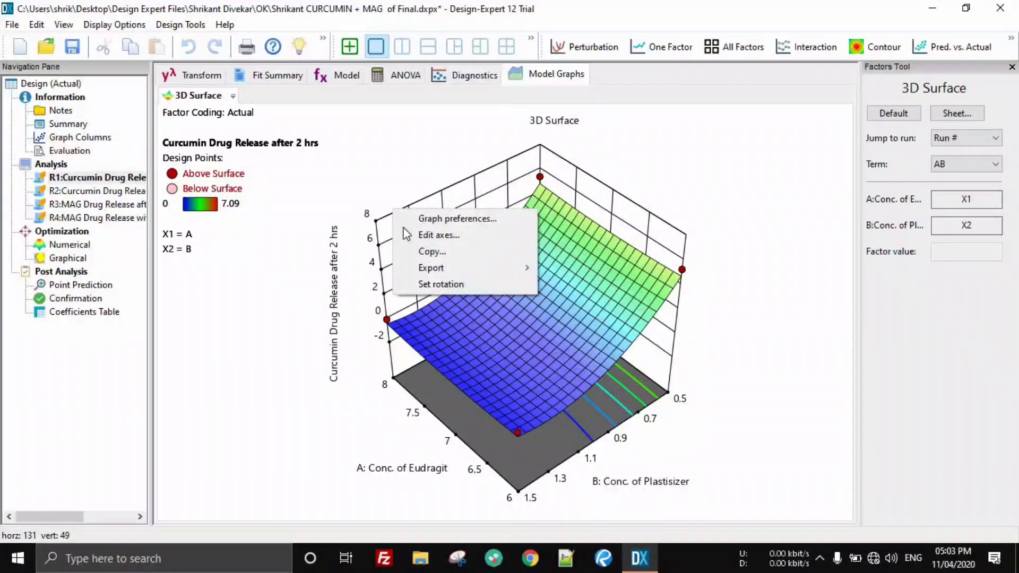
pyautogui.moveTo(427, 268)
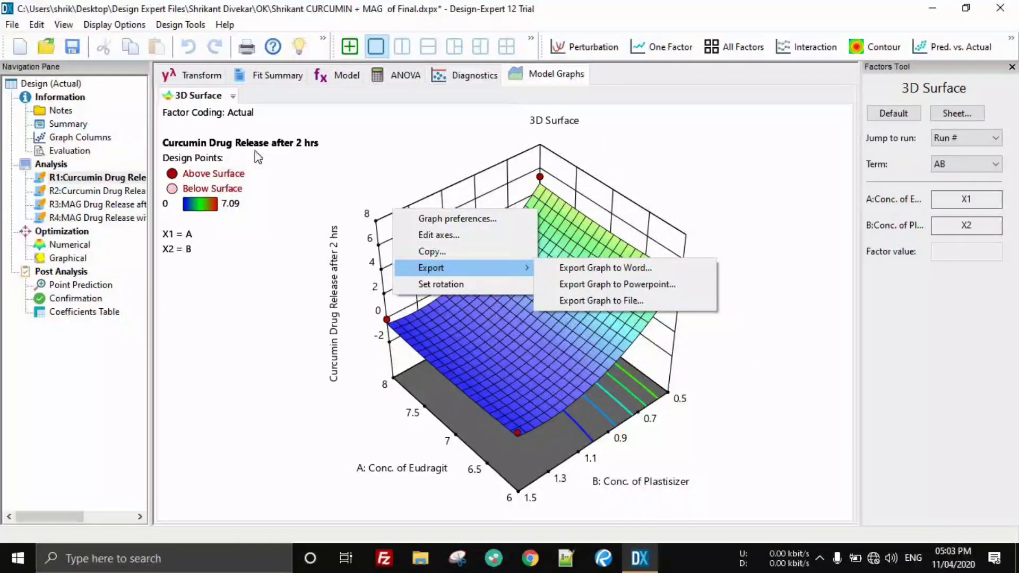
pyautogui.click(712, 188)
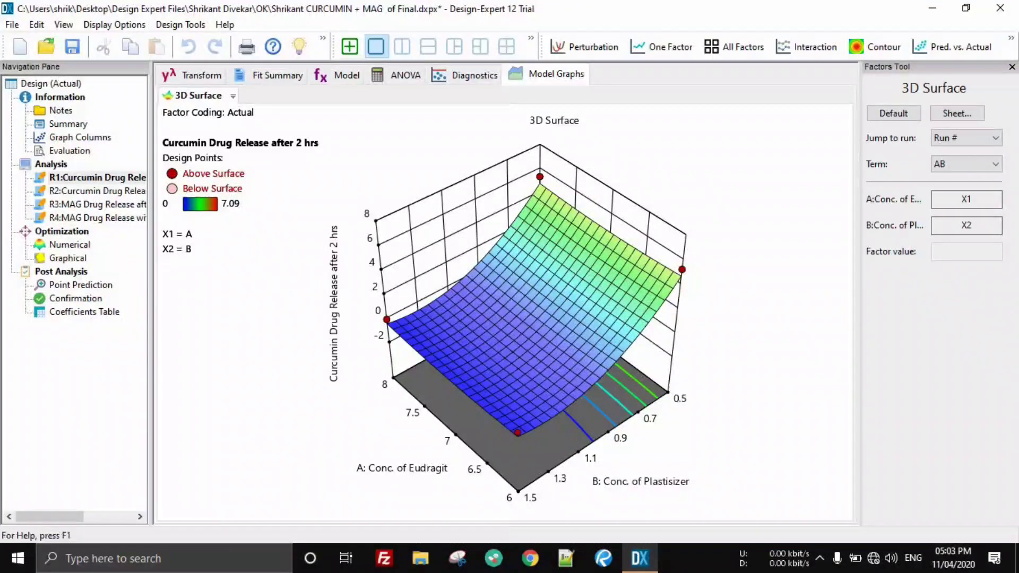
# Open Snipping Tool, capture the Curcumin Drug Release after 2 hrs 3D surface graph with its legend, and copy the snip.
pyautogui.click(219, 559)
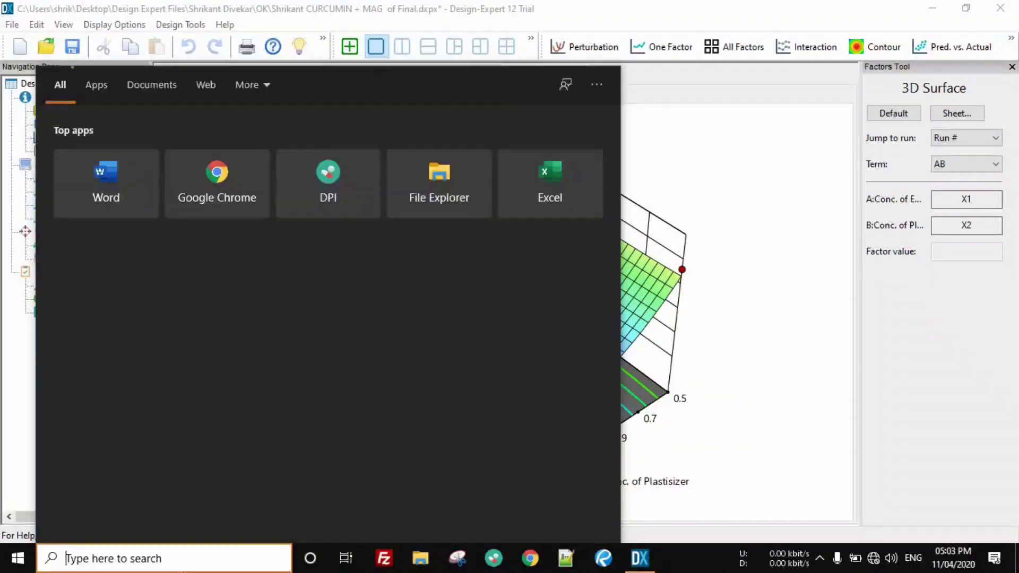
pyautogui.write('scree')
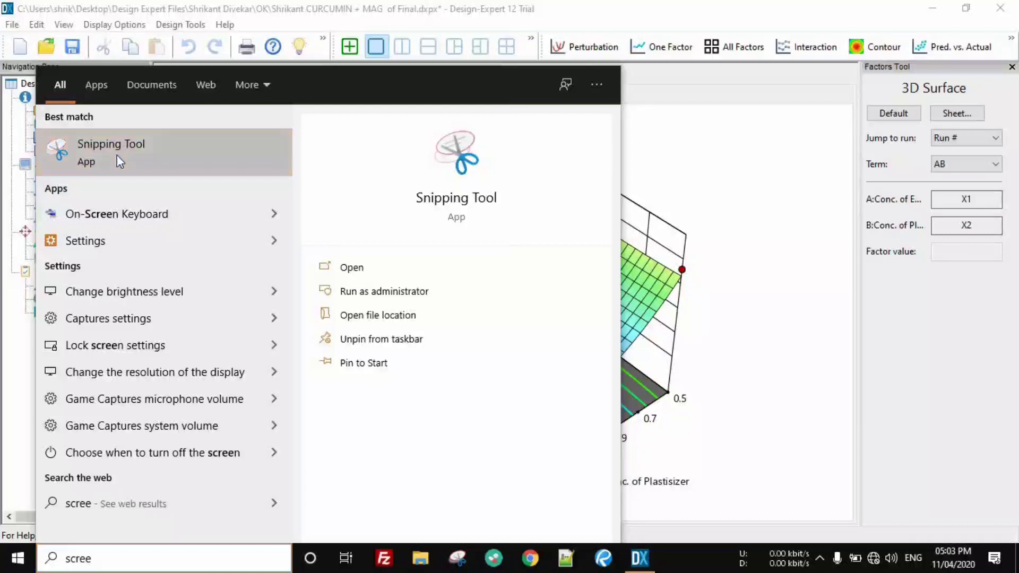
pyautogui.click(472, 221)
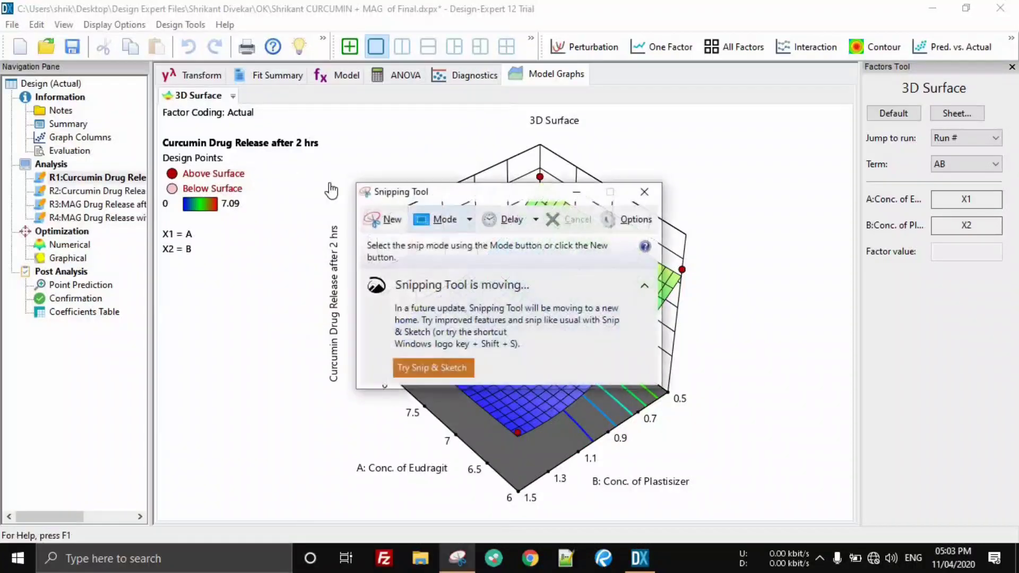
pyautogui.click(386, 219)
pyautogui.moveTo(157, 108); pyautogui.dragTo(852, 525)
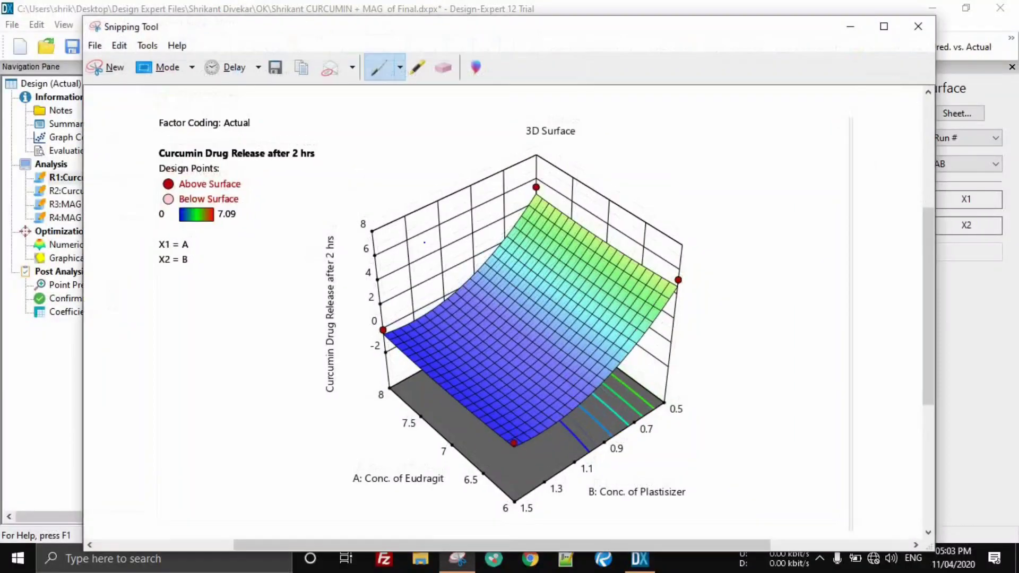
pyautogui.rightClick(370, 163)
pyautogui.click(405, 185)
# Open Word, create a blank document in a maximized window, and paste the captured 3D surface graph into it.
pyautogui.click(136, 558)
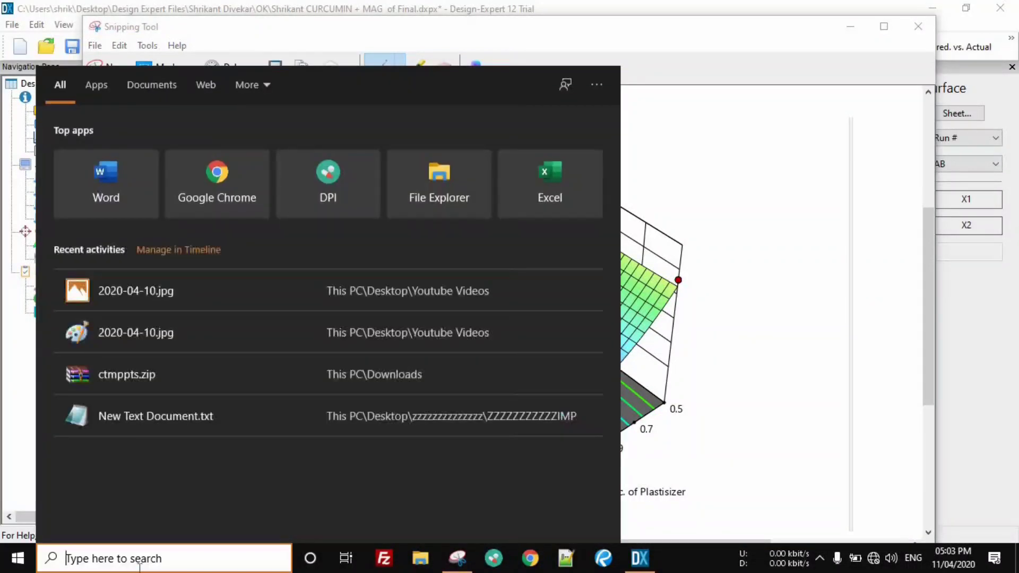
pyautogui.write('wo')
pyautogui.click(239, 153)
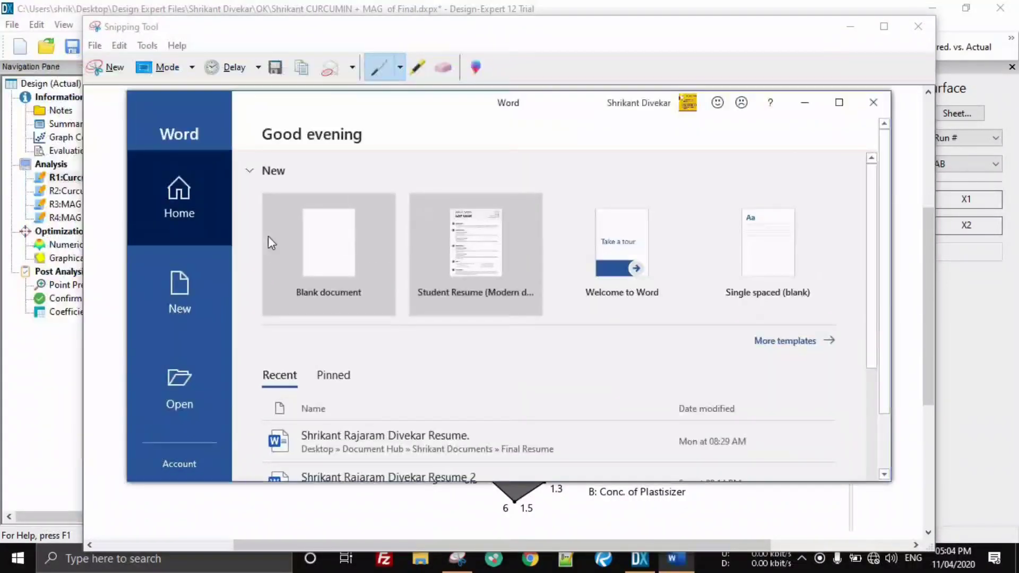
pyautogui.click(269, 240)
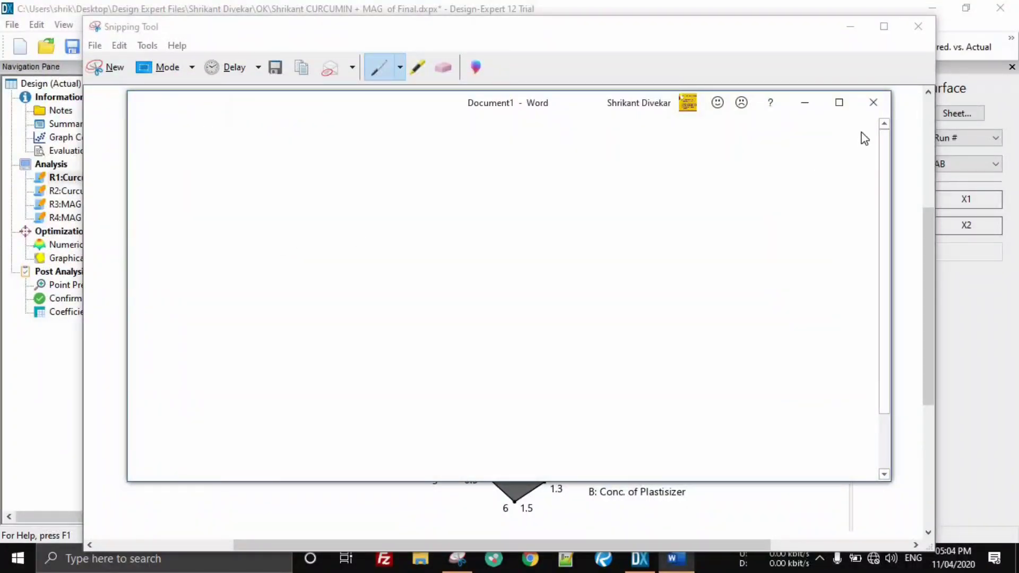
pyautogui.click(839, 103)
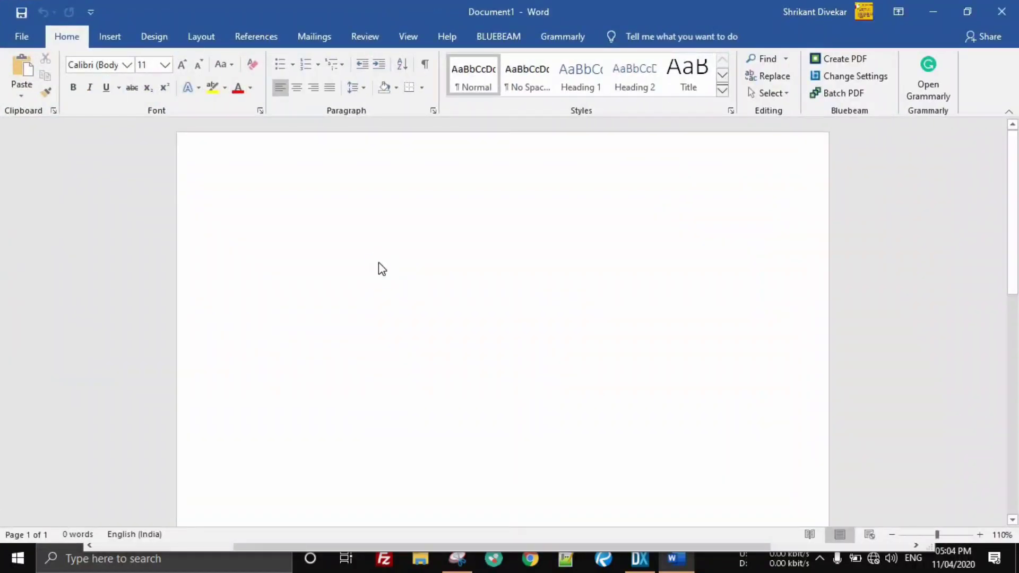
pyautogui.hotkey('ctrl', 'v')
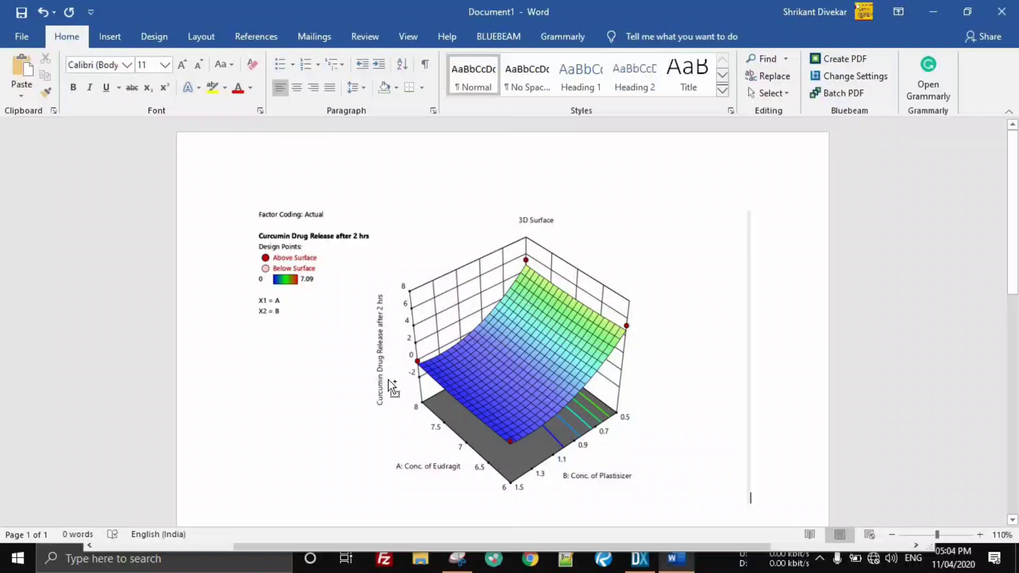
# Add five line breaks below the pasted graph in the Word document.
pyautogui.scroll(3, 392, 388)
pyautogui.scroll(-4, 348, 403)
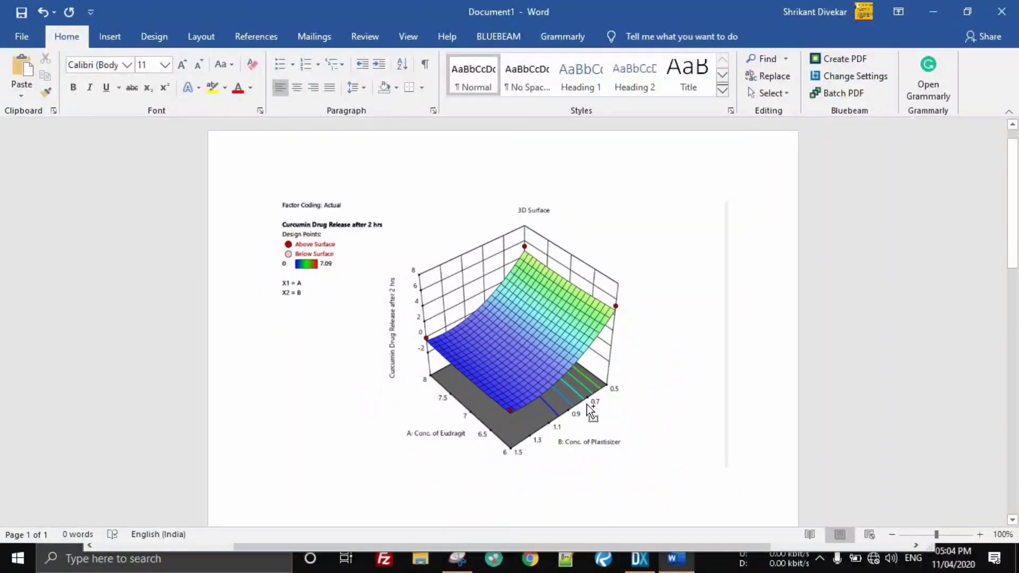
pyautogui.press('Return')
pyautogui.press('Return')
pyautogui.press('Return')
pyautogui.press('Return')
pyautogui.press('Return')
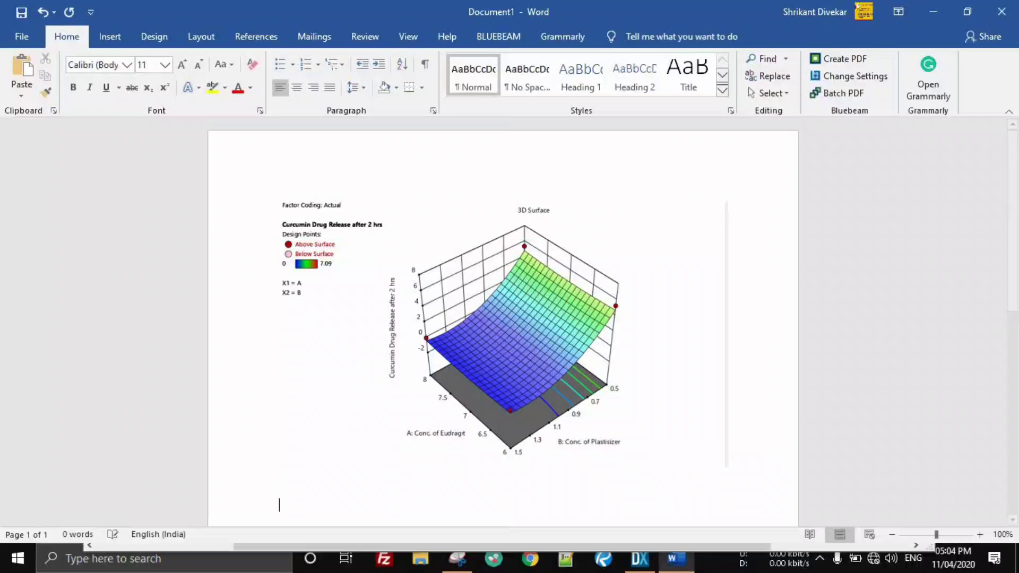
# Switch to Design-Expert and export the 3D surface graph to Word as an enhanced metafile with a transparent background.
pyautogui.click(640, 558)
pyautogui.rightClick(463, 208)
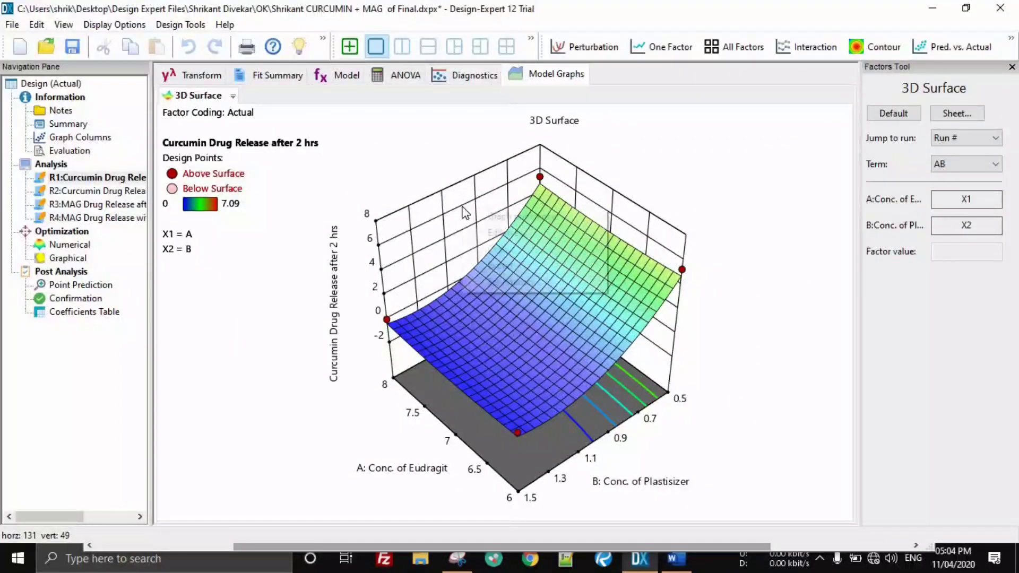
pyautogui.moveTo(489, 266)
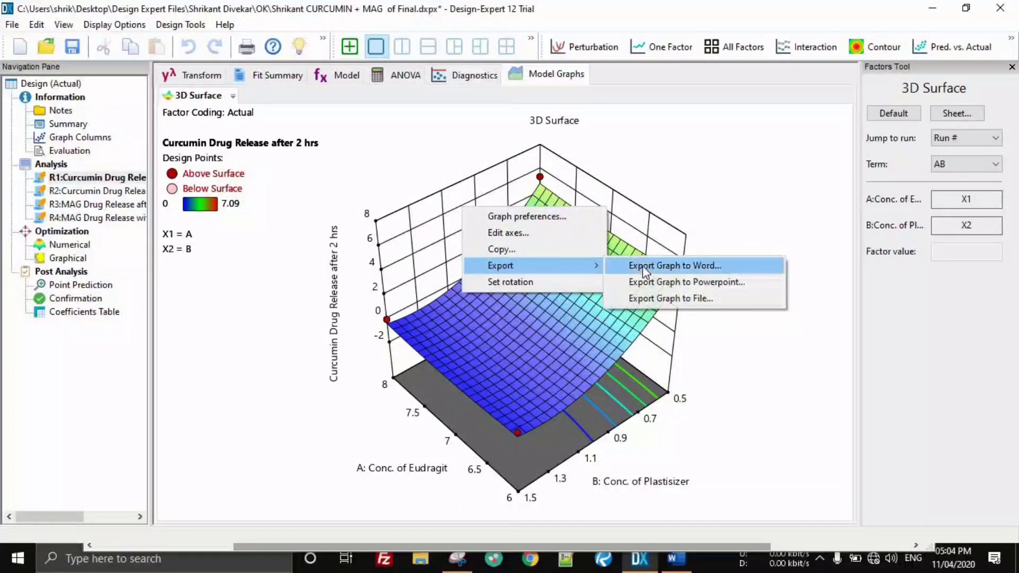
pyautogui.click(645, 266)
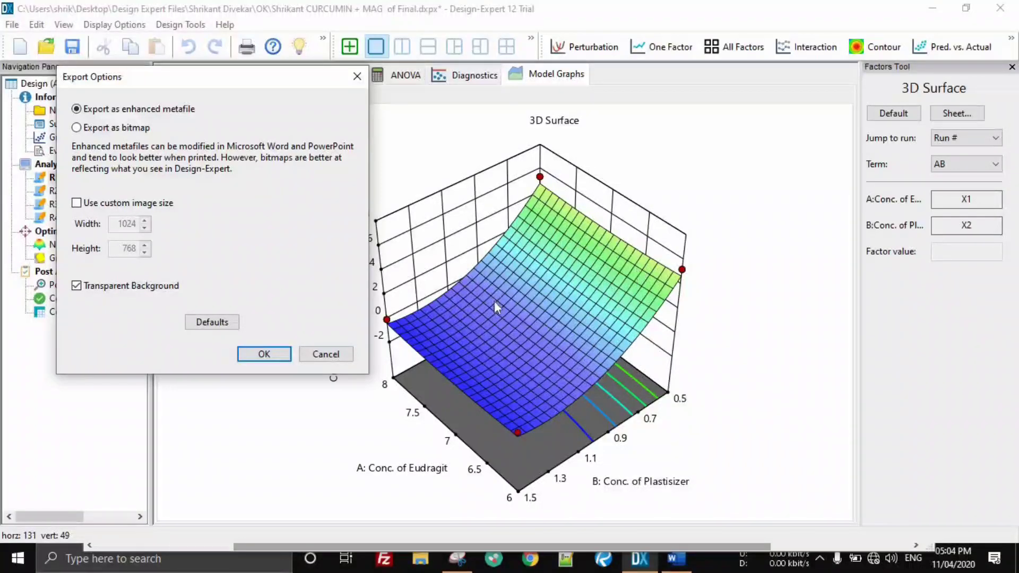
pyautogui.click(264, 354)
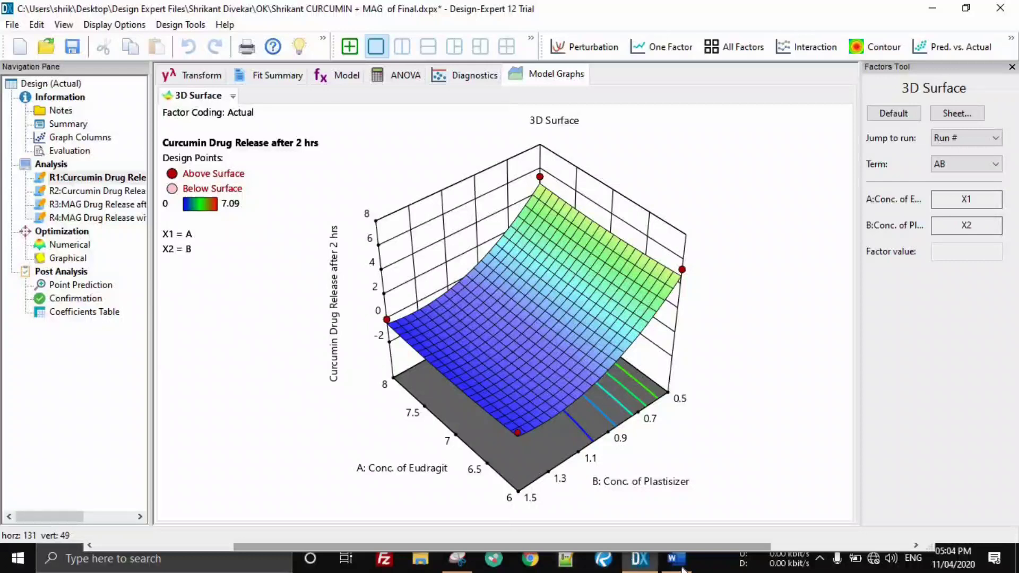
# Compare the exported graph with the pasted snip in the Word document, checking colours and axis label legibility at different magnifications.
pyautogui.scroll(-3, 471, 364)
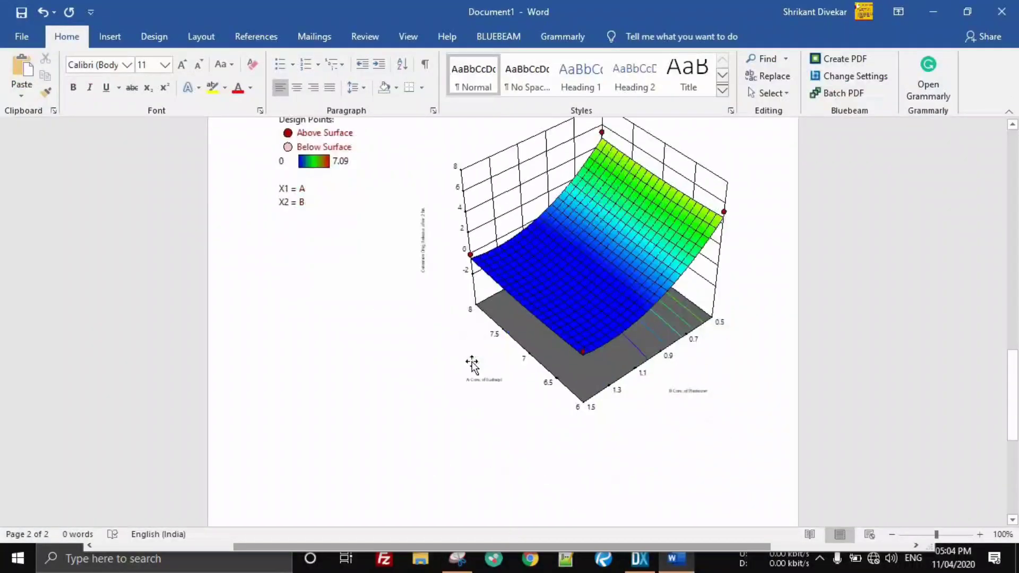
pyautogui.scroll(10, 471, 361)
pyautogui.scroll(10, 471, 362)
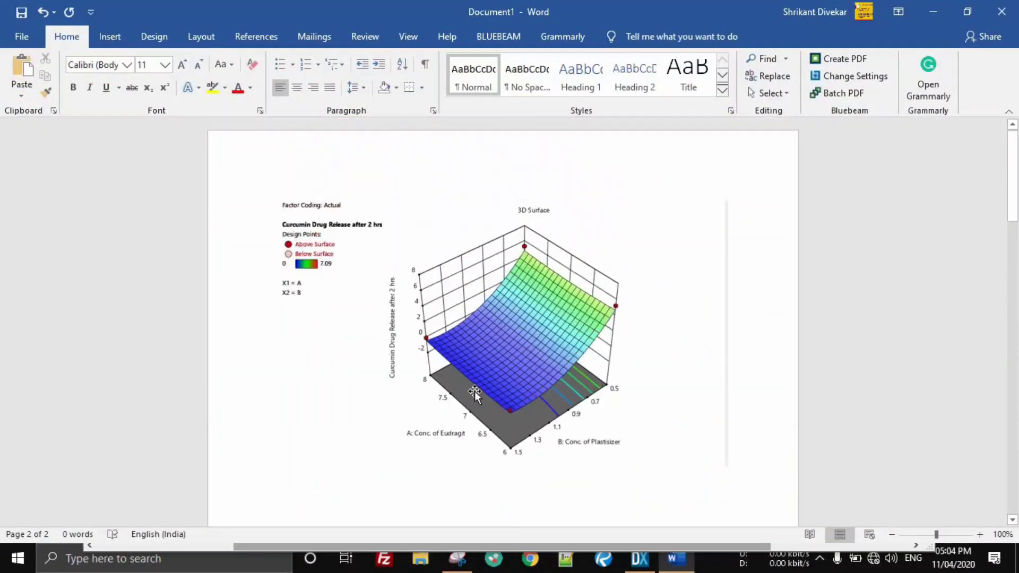
pyautogui.scroll(-10, 494, 393)
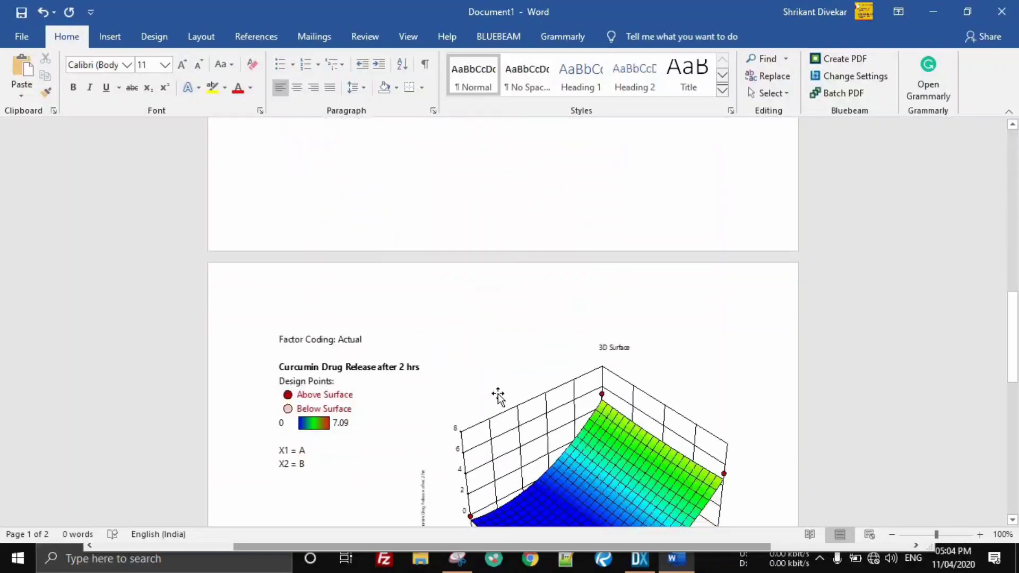
pyautogui.scroll(-2, 531, 393)
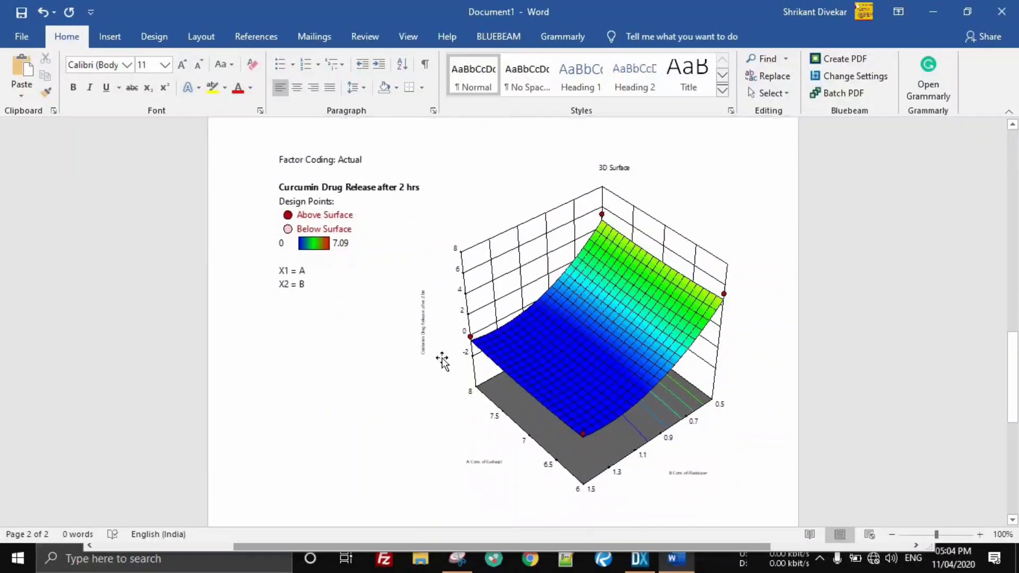
pyautogui.scroll(-9, 404, 343)
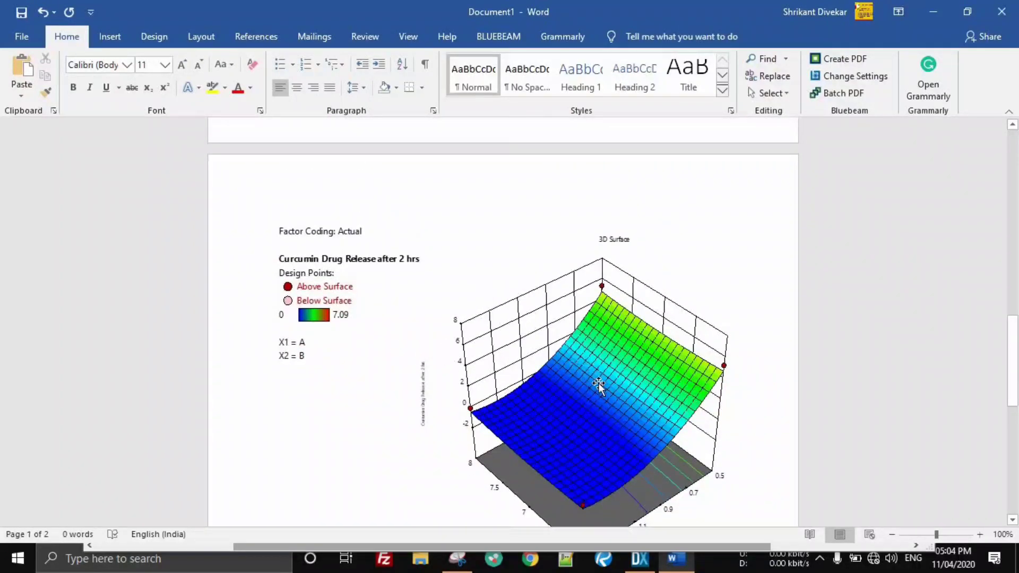
pyautogui.scroll(6, 603, 381)
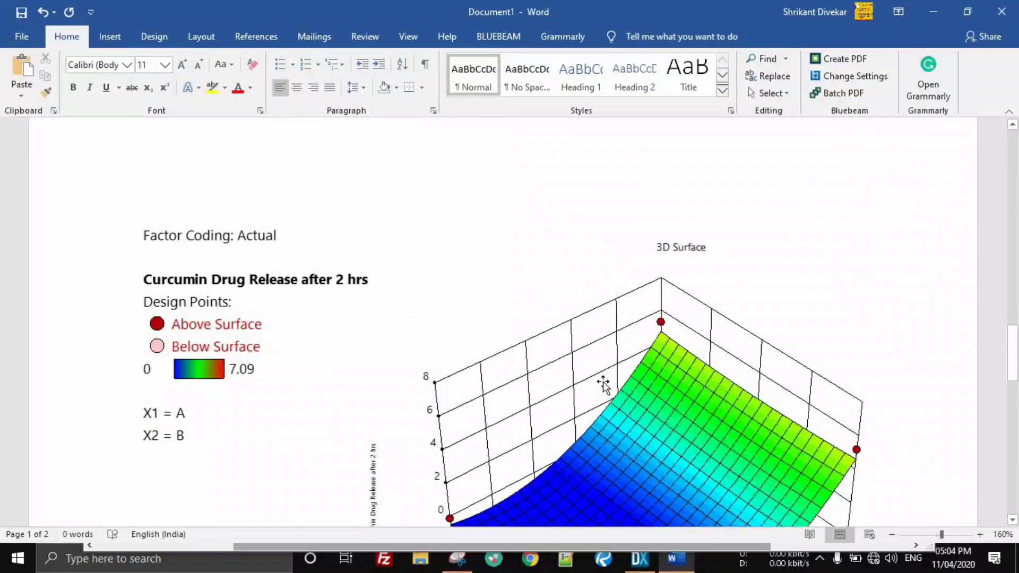
pyautogui.scroll(-10, 552, 381)
pyautogui.scroll(2, 366, 228)
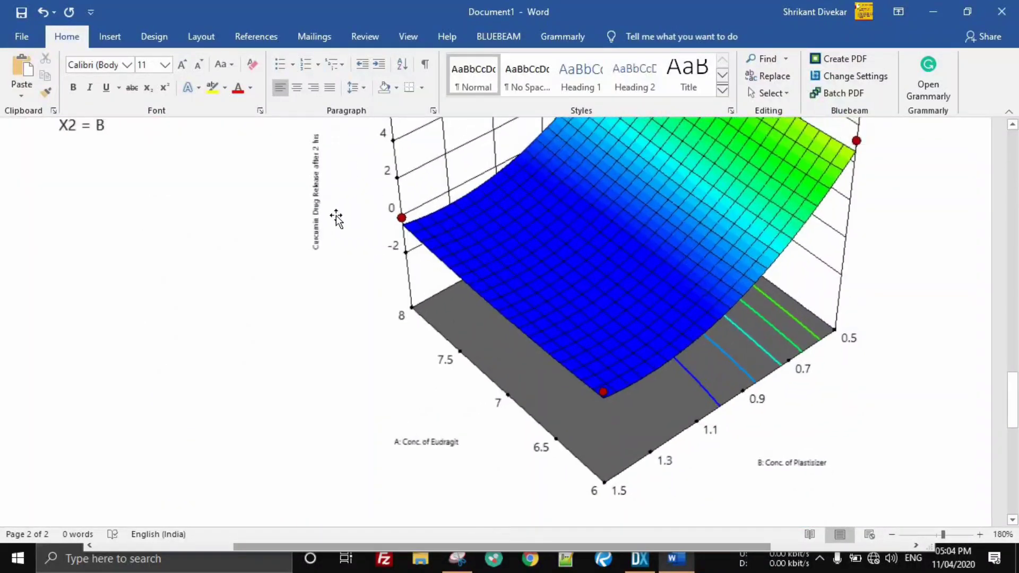
pyautogui.scroll(-6, 331, 269)
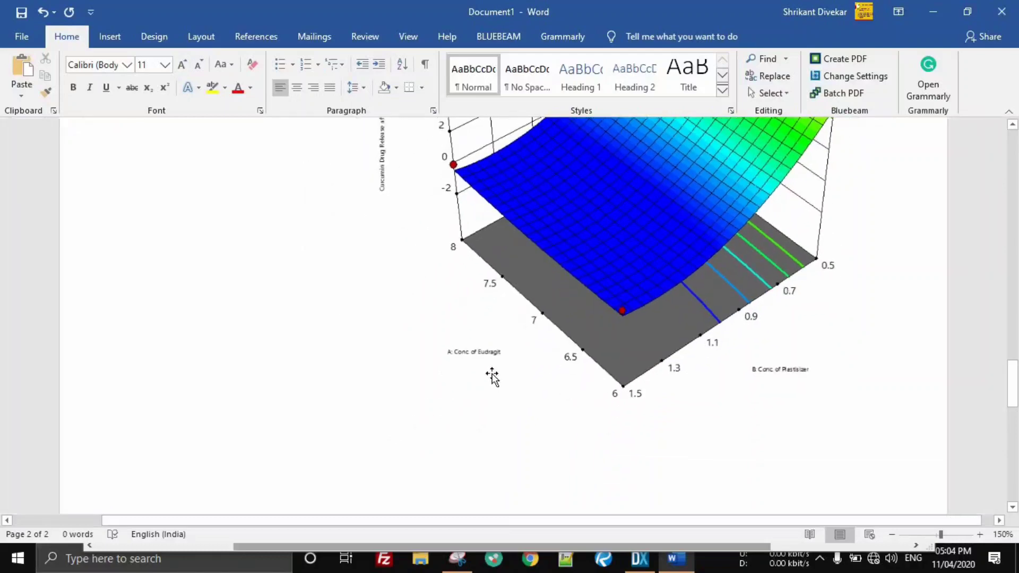
pyautogui.scroll(10, 690, 378)
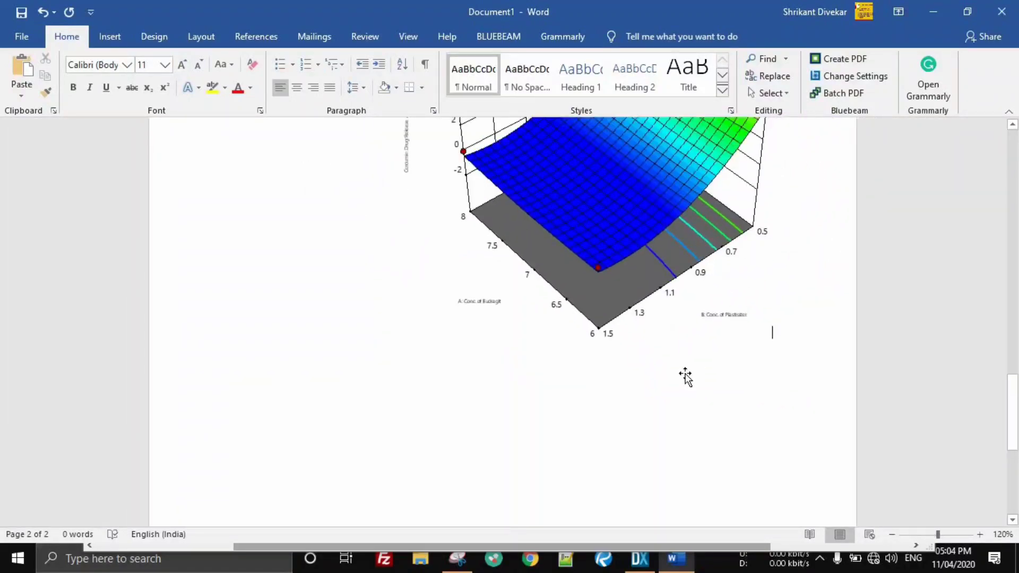
pyautogui.scroll(6, 438, 254)
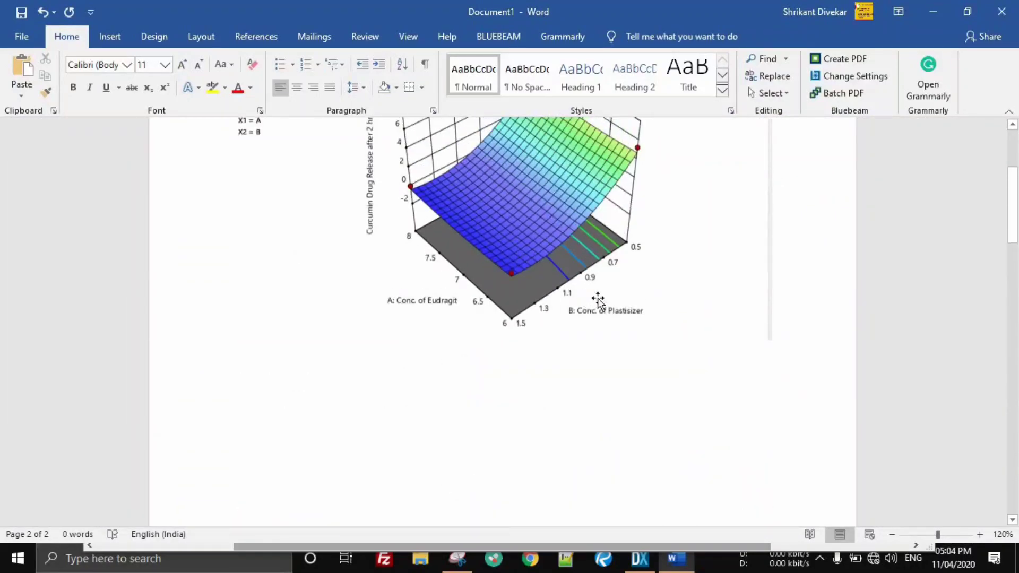
pyautogui.scroll(3, 576, 327)
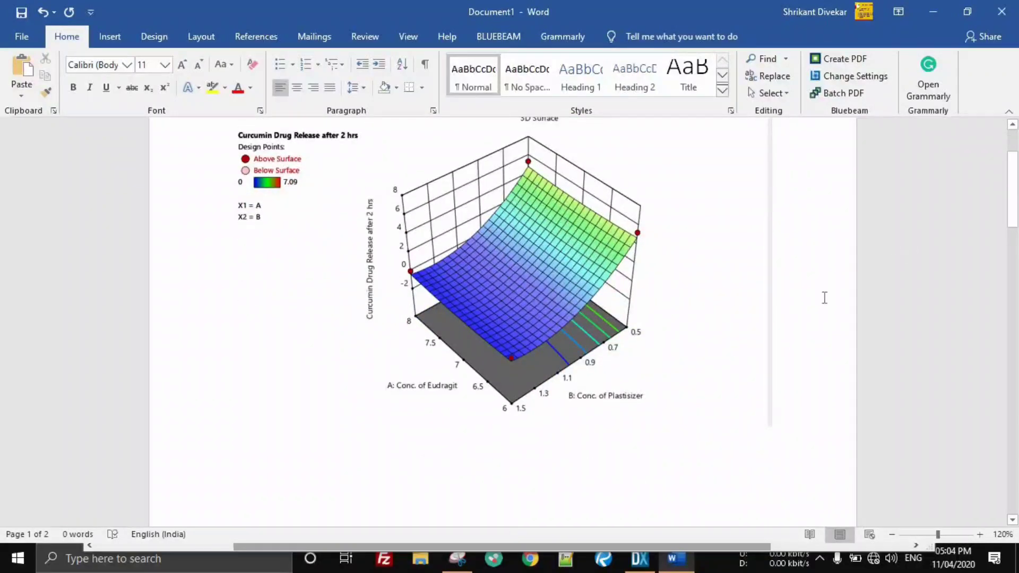
# Return to Design-Expert, rotate R1's 3D surface to about 129 horizontal and 56 vertical, and display its Contour graph.
pyautogui.click(640, 559)
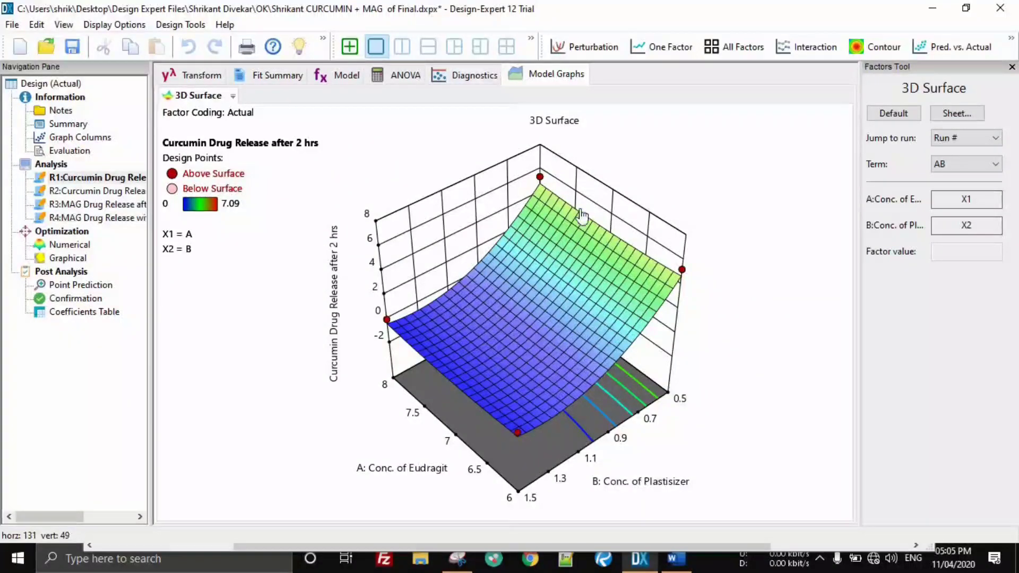
pyautogui.moveTo(527, 264); pyautogui.dragTo(512, 247)
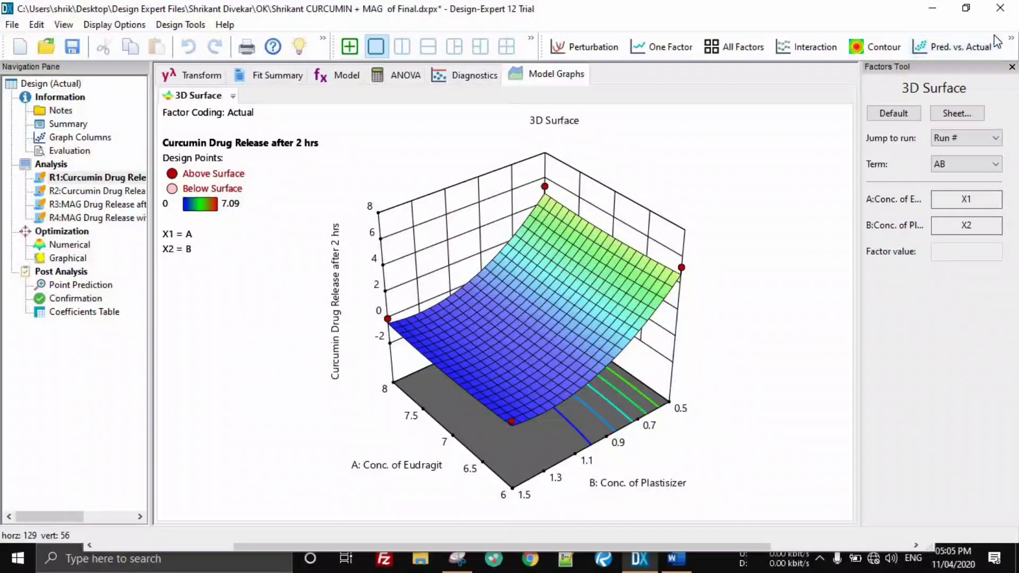
pyautogui.click(878, 47)
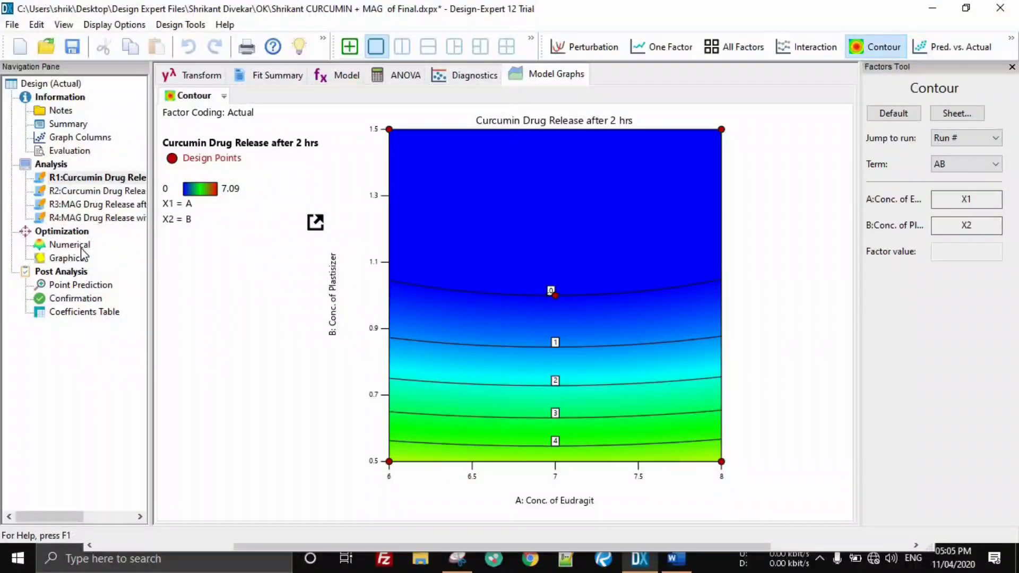
# Review the ANOVA results and diagnostics plots for R2, Curcumin Drug Release within 5 hrs.
pyautogui.click(91, 197)
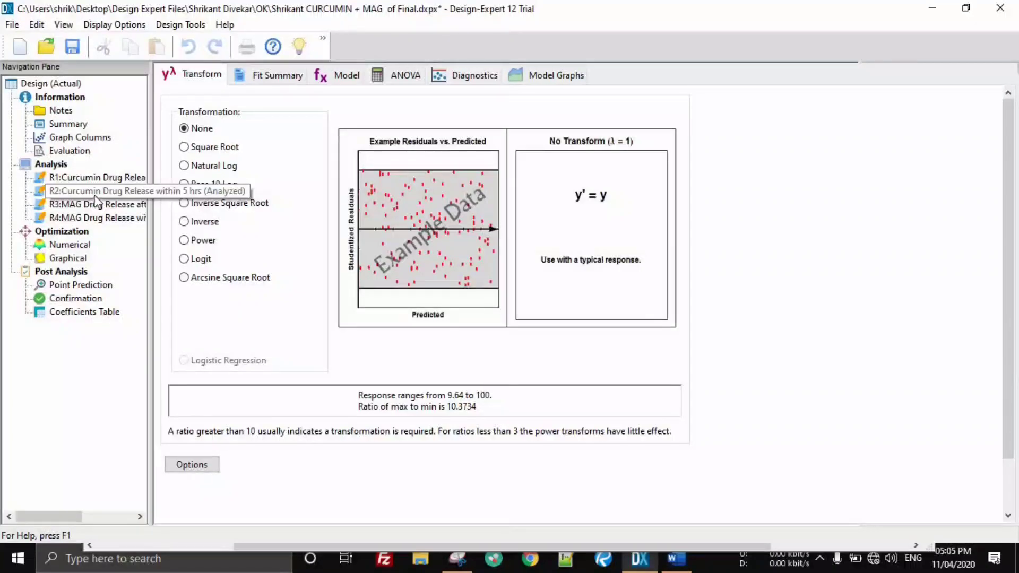
pyautogui.click(401, 80)
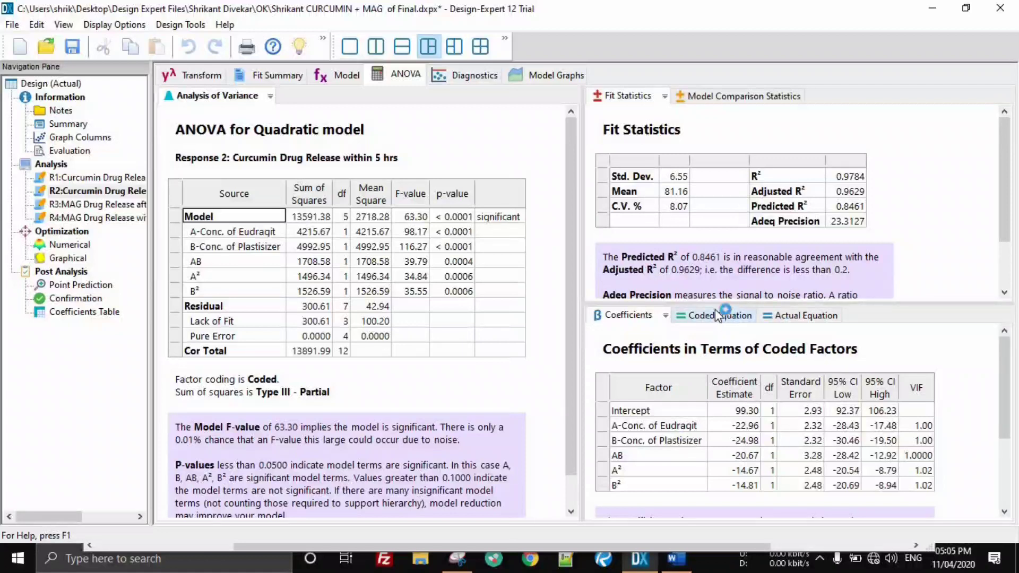
pyautogui.click(473, 75)
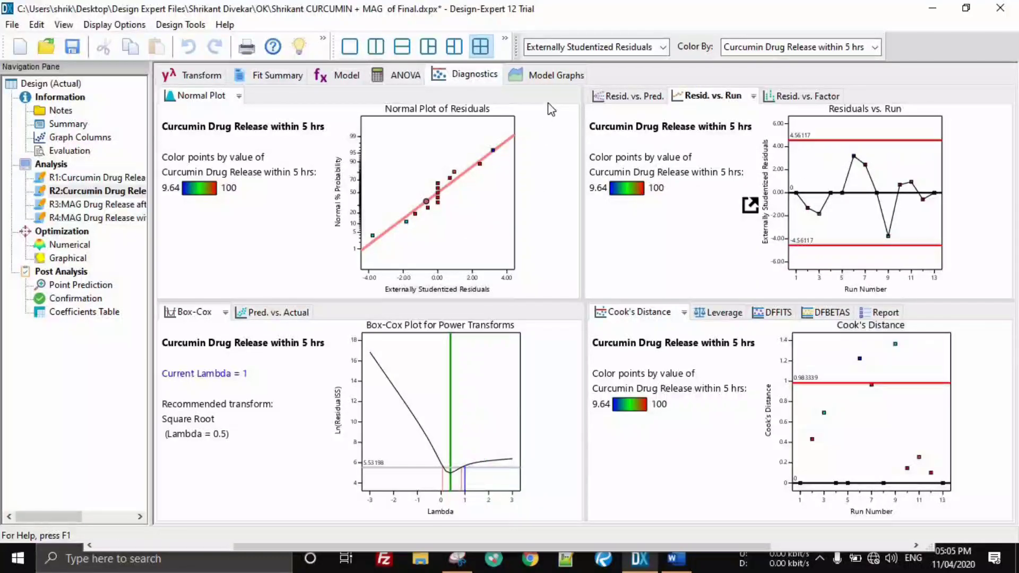
# Display R2's model graph as a 3D Surface and rotate it to view the surface from above with Conc. of Eudragit along the front.
pyautogui.click(551, 80)
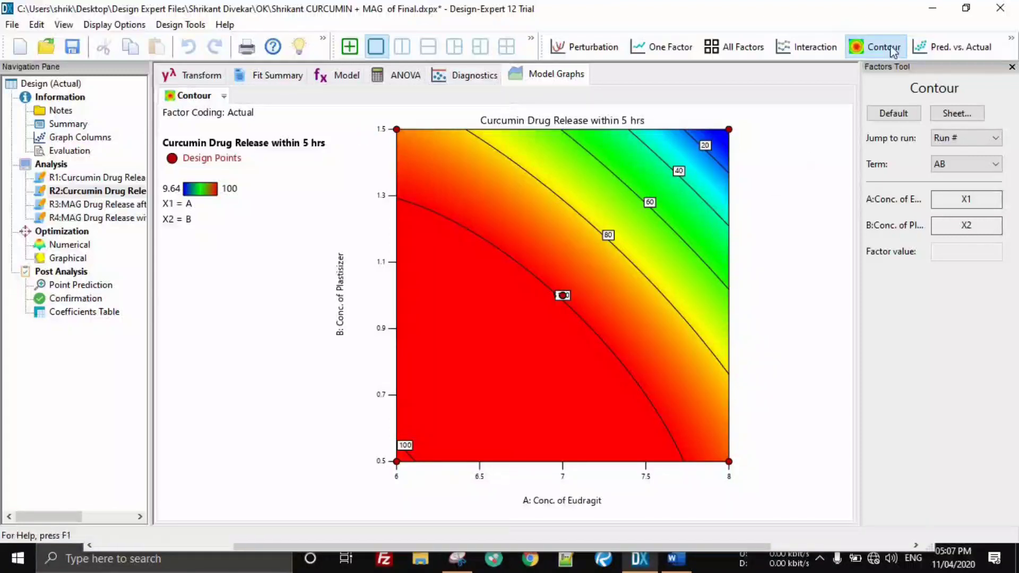
pyautogui.click(1015, 42)
pyautogui.click(767, 168)
pyautogui.click(1011, 48)
pyautogui.click(970, 75)
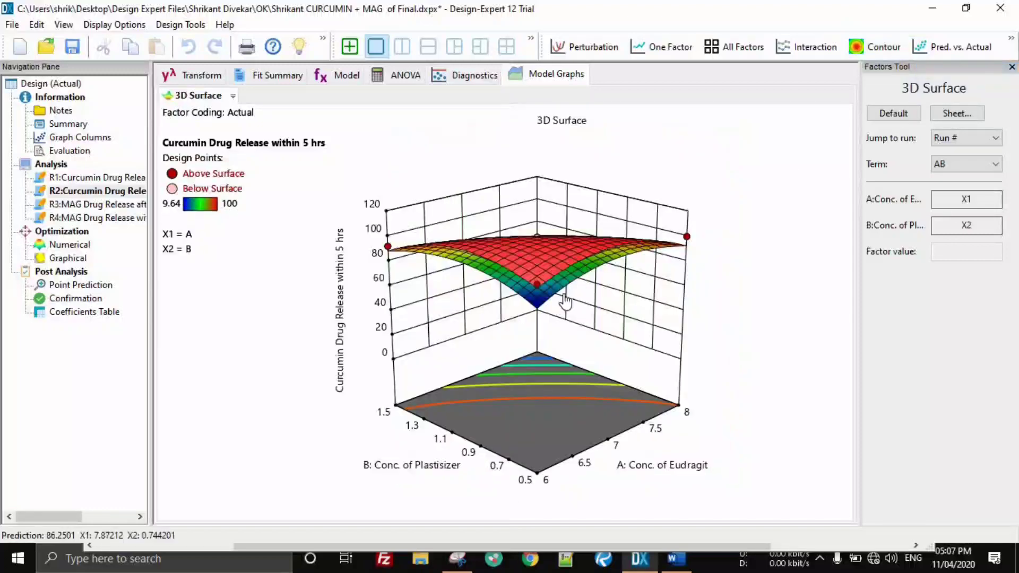
pyautogui.moveTo(442, 354); pyautogui.dragTo(535, 399)
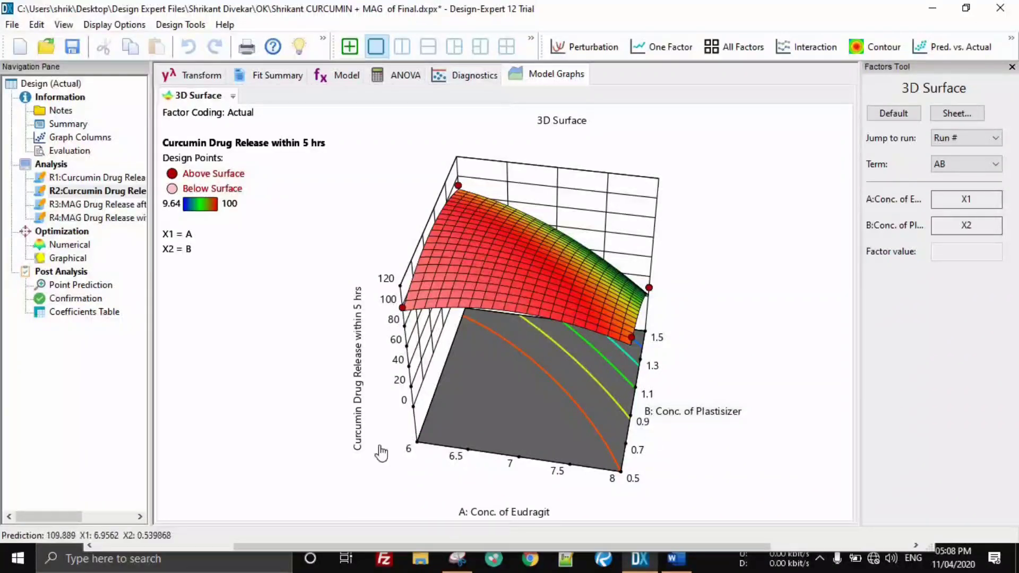
# Look over the transformation settings for R3 and R4, the MAG Drug Release responses after 2 hrs and within 5 hrs.
pyautogui.click(87, 206)
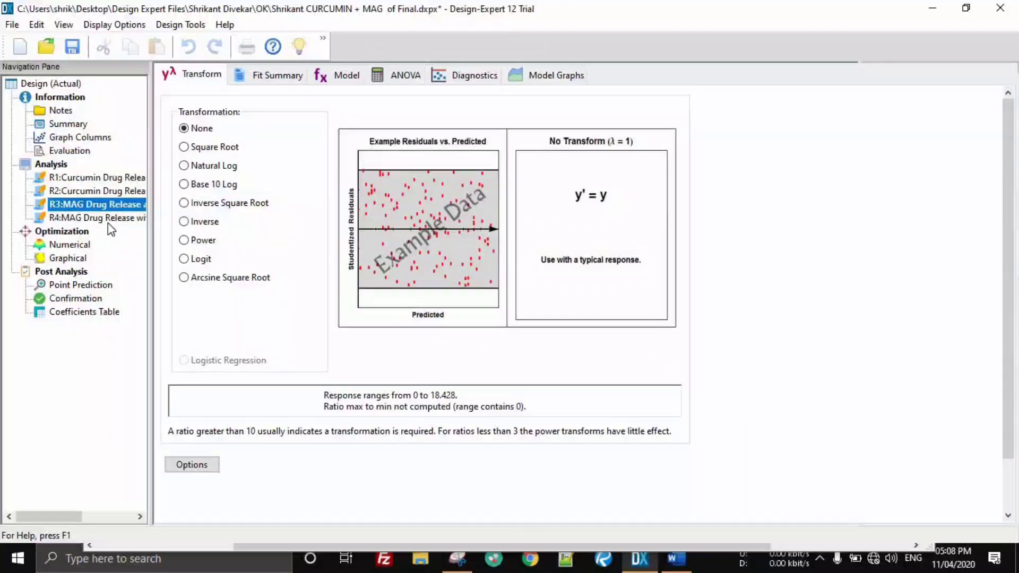
pyautogui.click(108, 221)
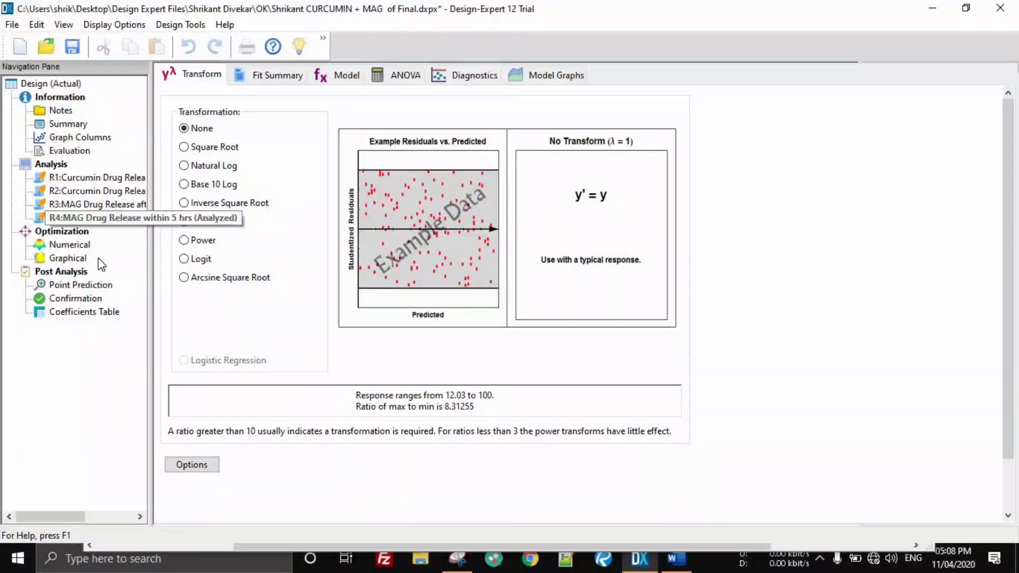
pyautogui.click(99, 204)
pyautogui.click(86, 217)
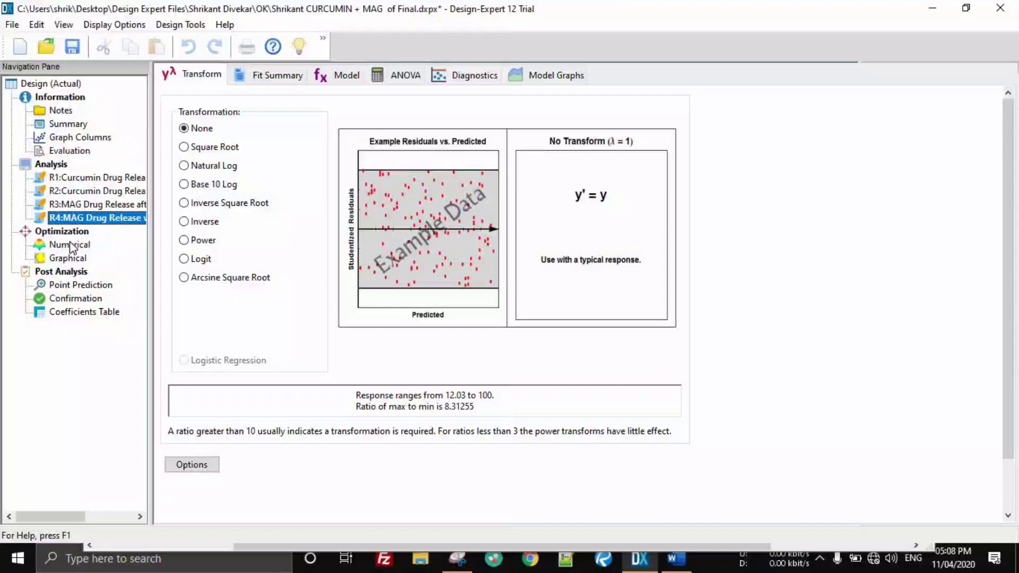
pyautogui.click(104, 219)
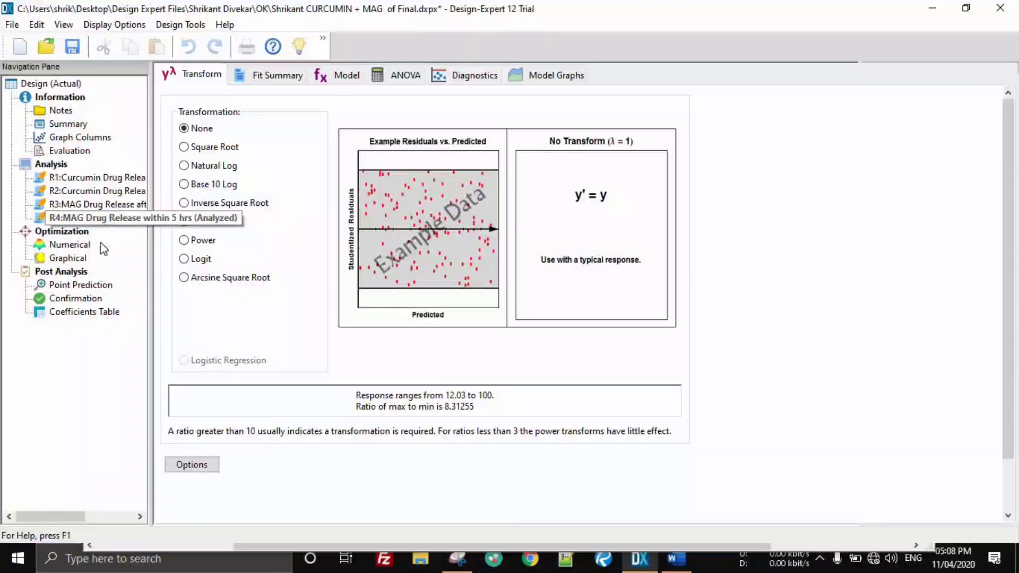
# Review the numerical optimization goals and limits for factors A, Conc. of Eudragit, and B, Conc. of Plastisizer.
pyautogui.click(71, 245)
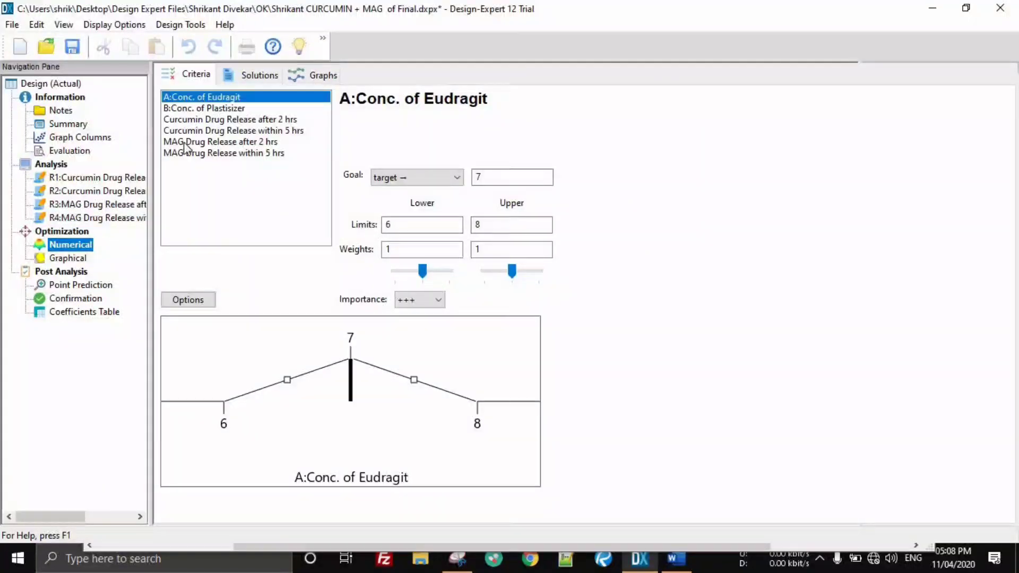
pyautogui.click(228, 112)
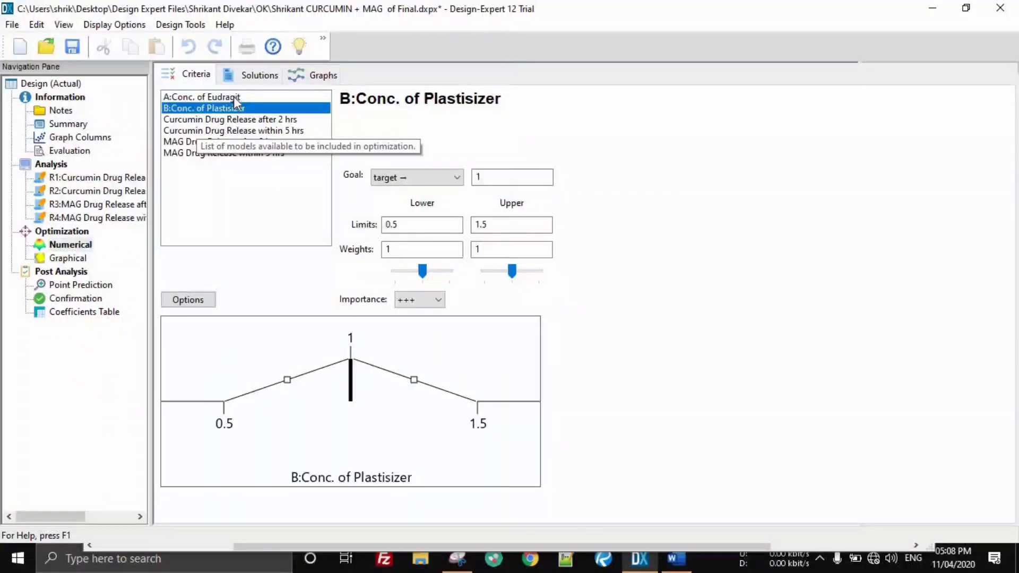
pyautogui.press('Up')
pyautogui.press('Down')
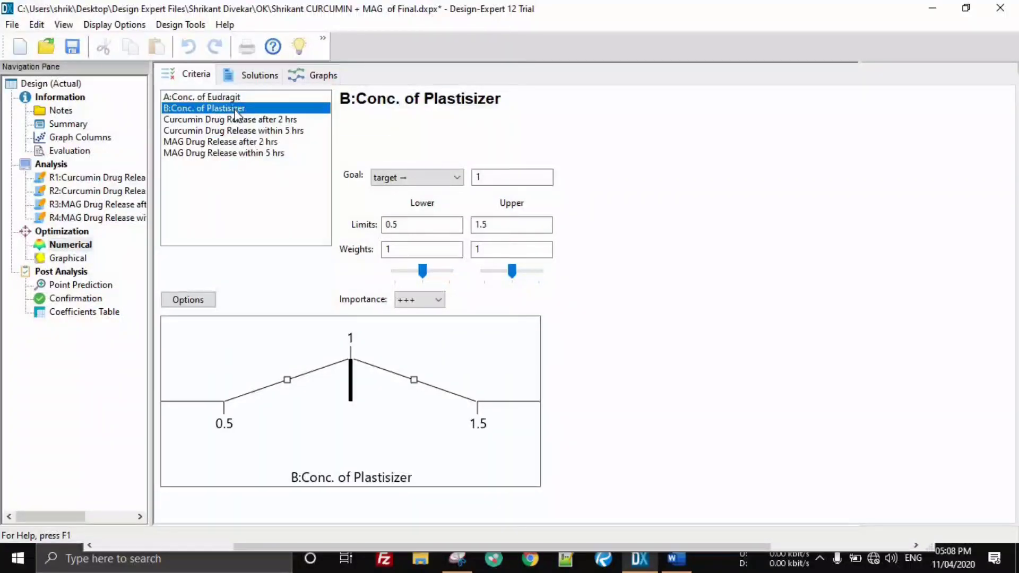
# Check the Curcumin Drug Release after 2 hrs optimization limits against the design data and set its importance to +++++.
pyautogui.click(232, 122)
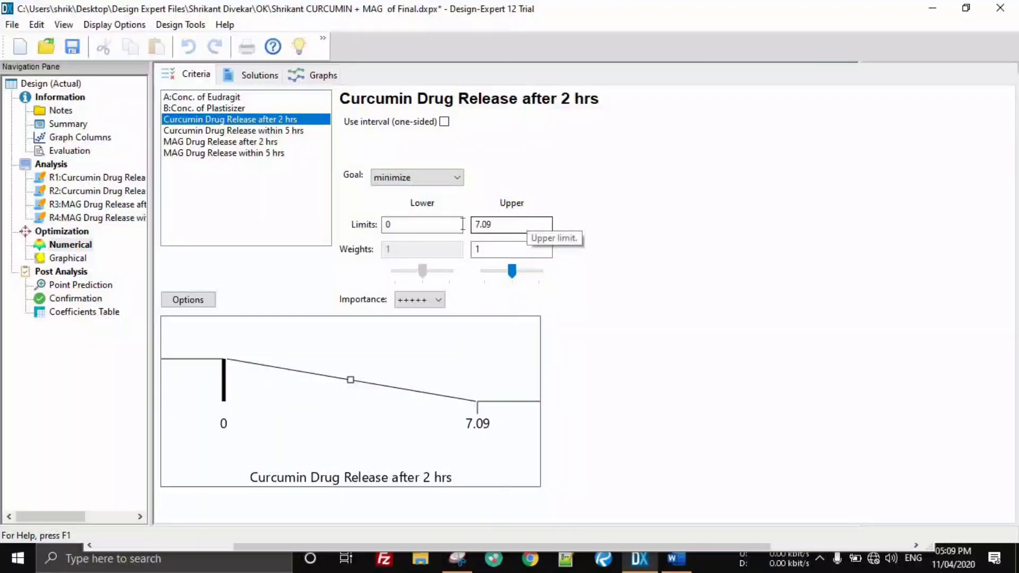
pyautogui.click(51, 81)
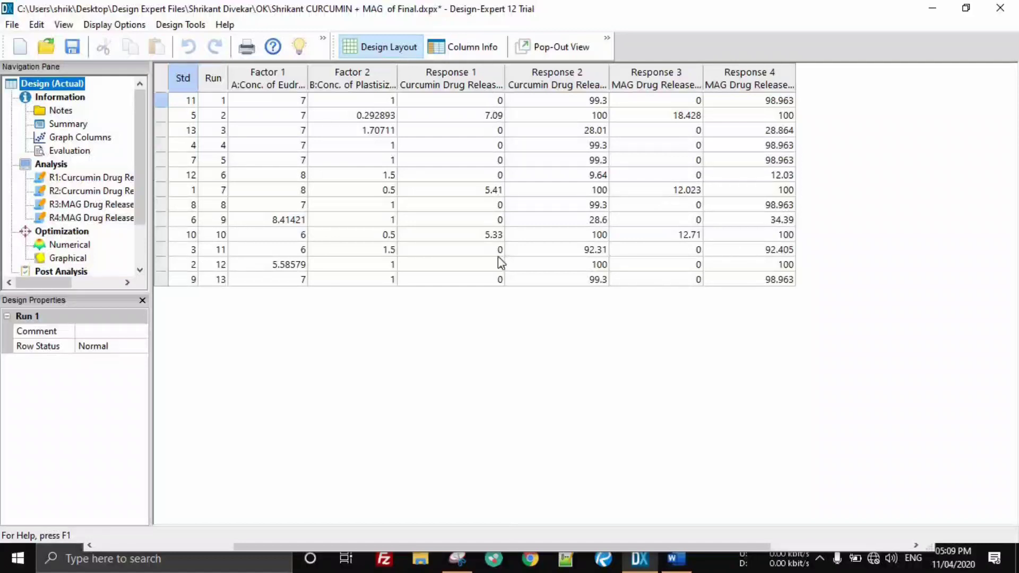
pyautogui.click(62, 246)
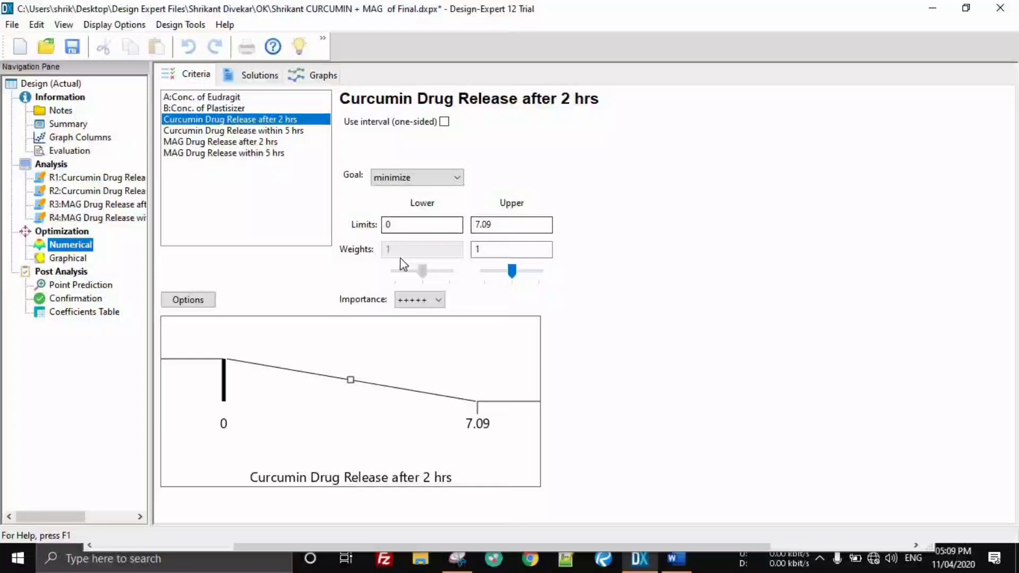
pyautogui.click(438, 301)
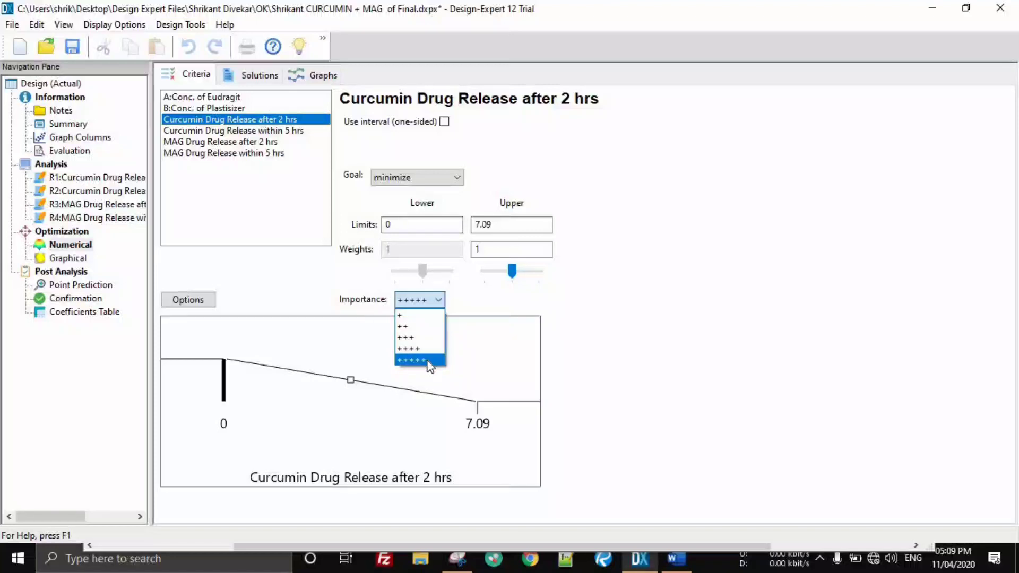
pyautogui.click(430, 360)
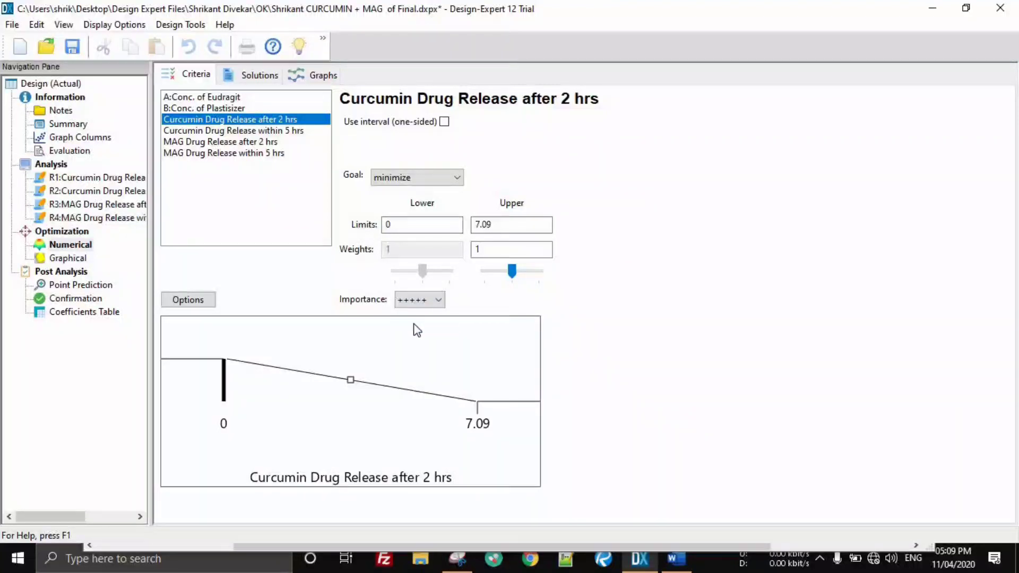
# Review the numerical criteria for Curcumin Drug Release within 5 hrs and set its importance to +++++.
pyautogui.click(265, 131)
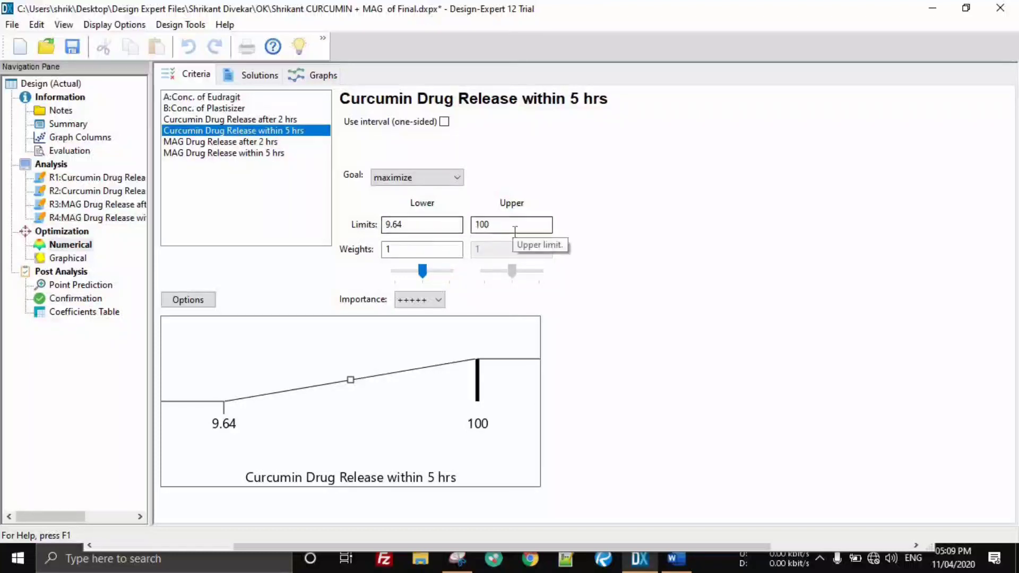
pyautogui.click(440, 301)
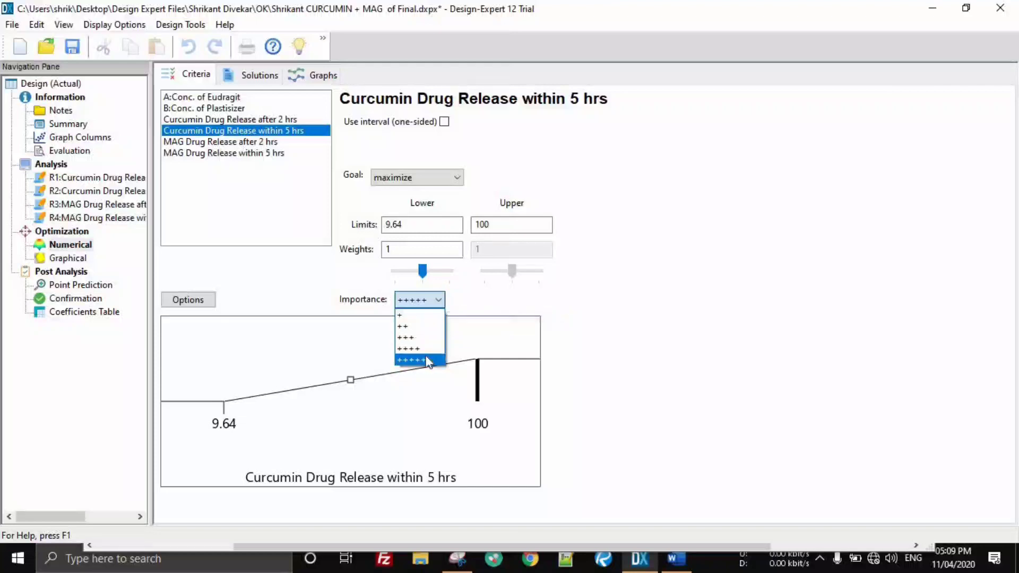
pyautogui.click(425, 358)
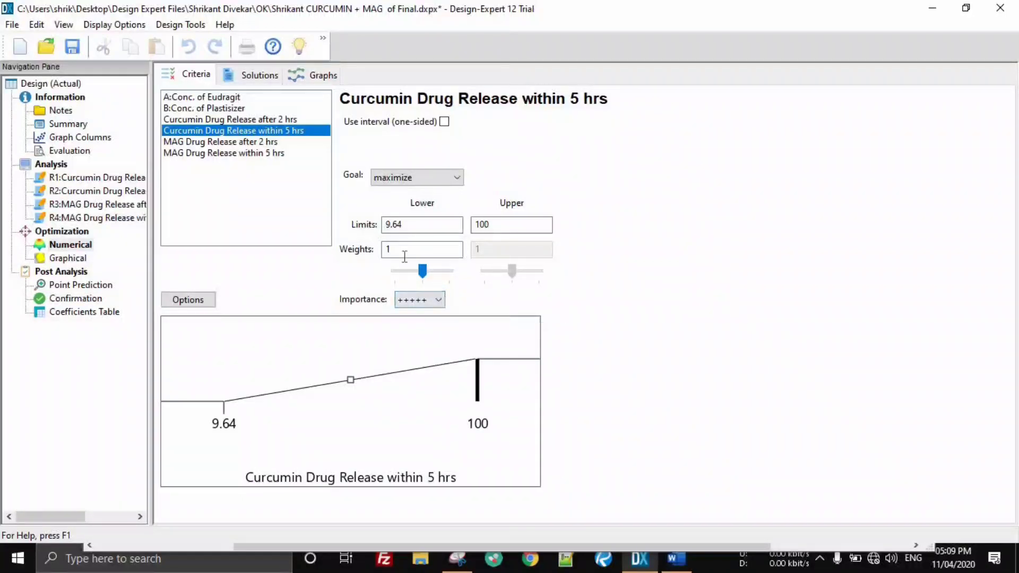
# Review the numerical optimization goals and limits for MAG Drug Release after 2 hrs and within 5 hrs.
pyautogui.click(275, 142)
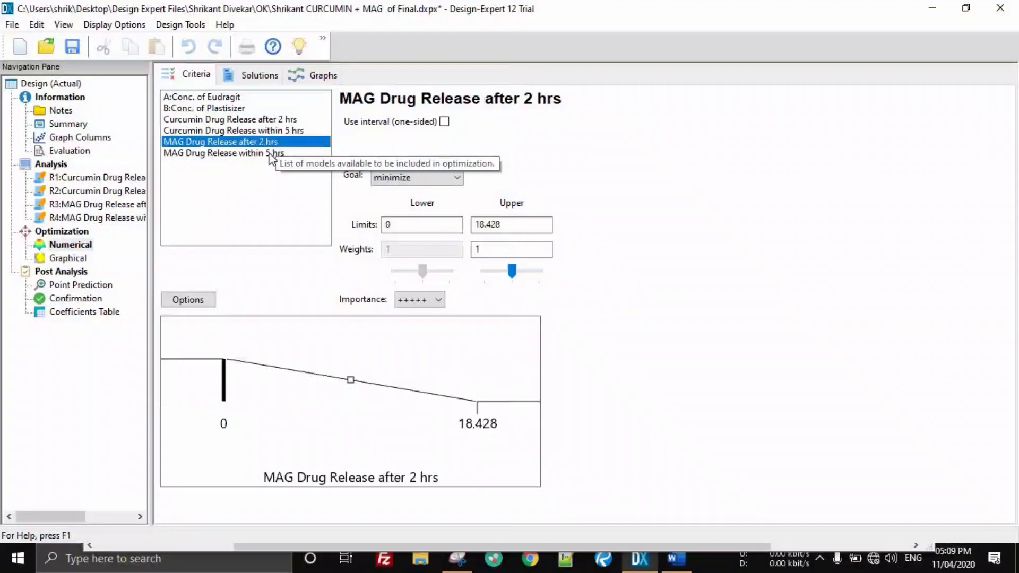
pyautogui.click(270, 153)
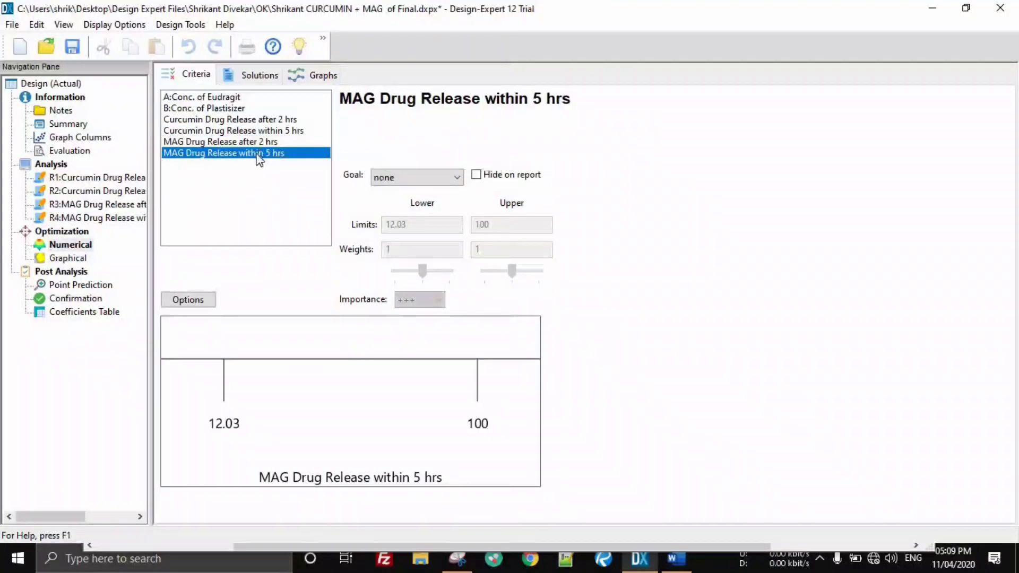
pyautogui.click(257, 141)
pyautogui.click(259, 154)
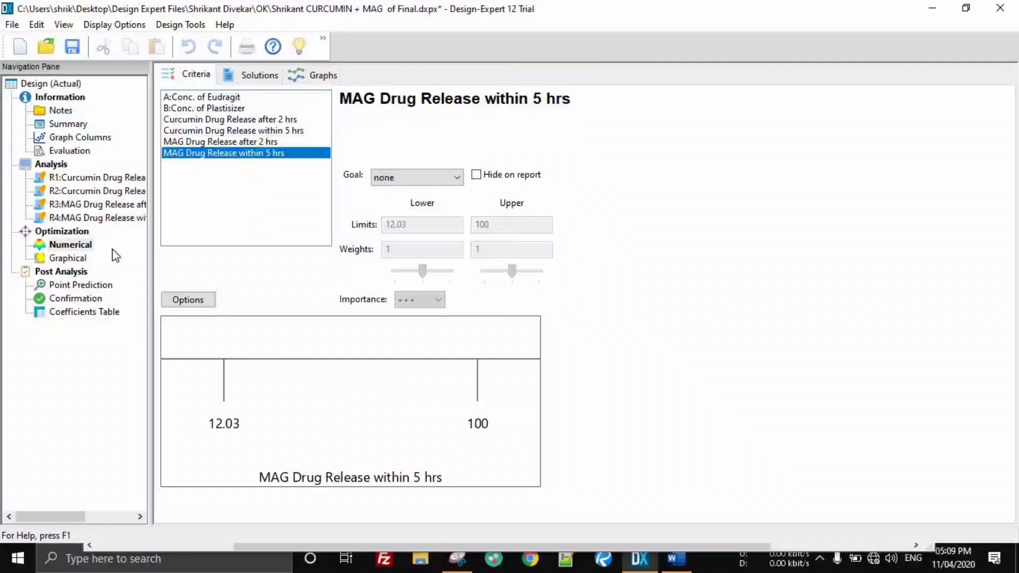
# Look through the graphical optimization criteria for all four curcumin and MAG drug release responses.
pyautogui.click(72, 259)
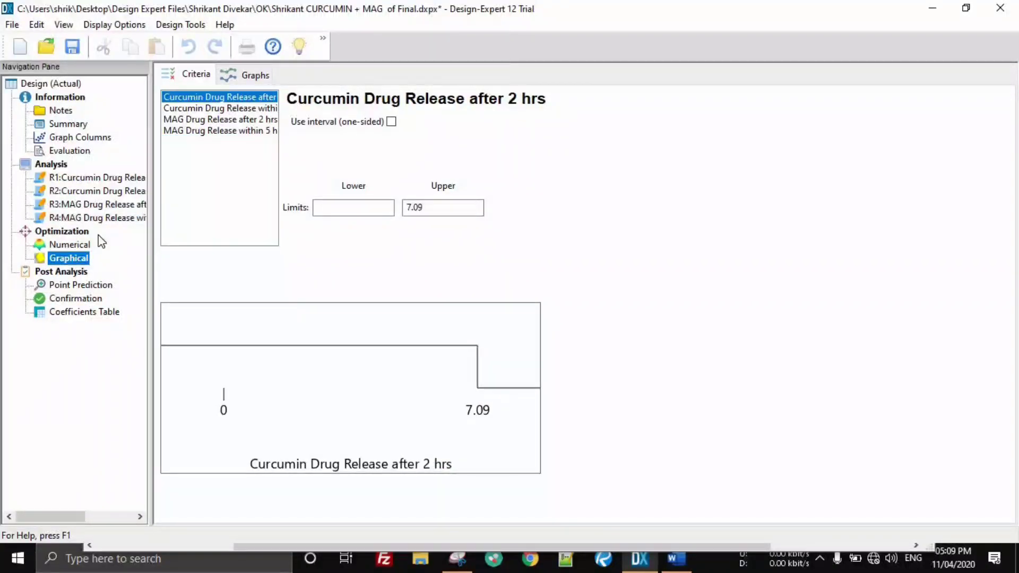
pyautogui.click(215, 108)
pyautogui.click(213, 119)
pyautogui.click(214, 131)
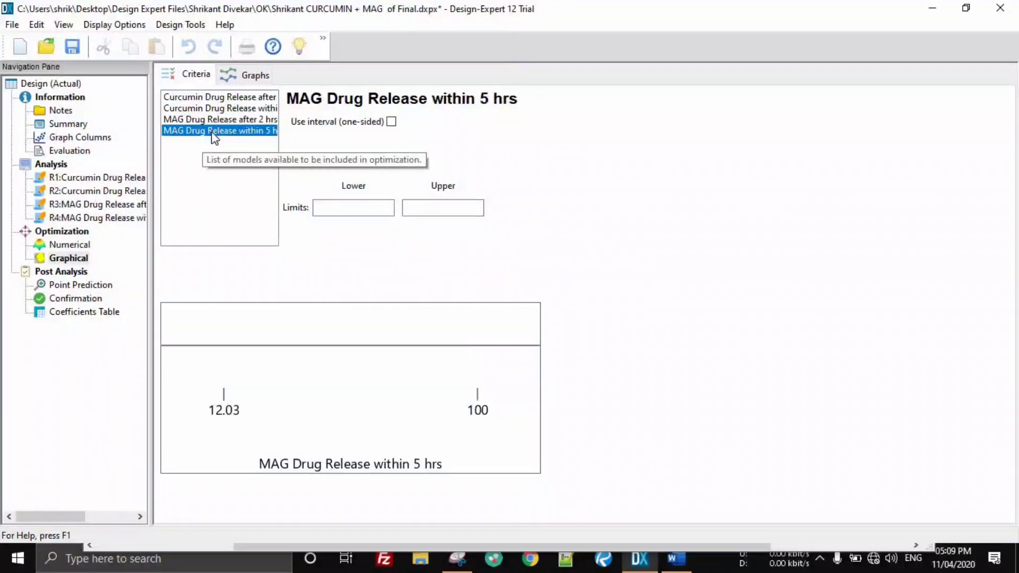
pyautogui.click(222, 108)
pyautogui.click(226, 99)
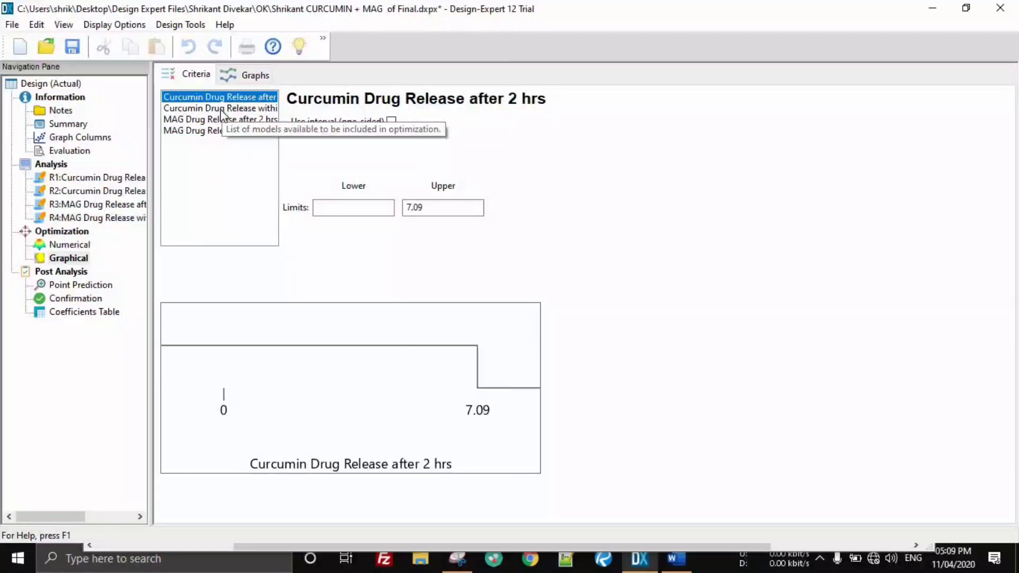
pyautogui.click(222, 108)
pyautogui.click(222, 119)
pyautogui.click(225, 109)
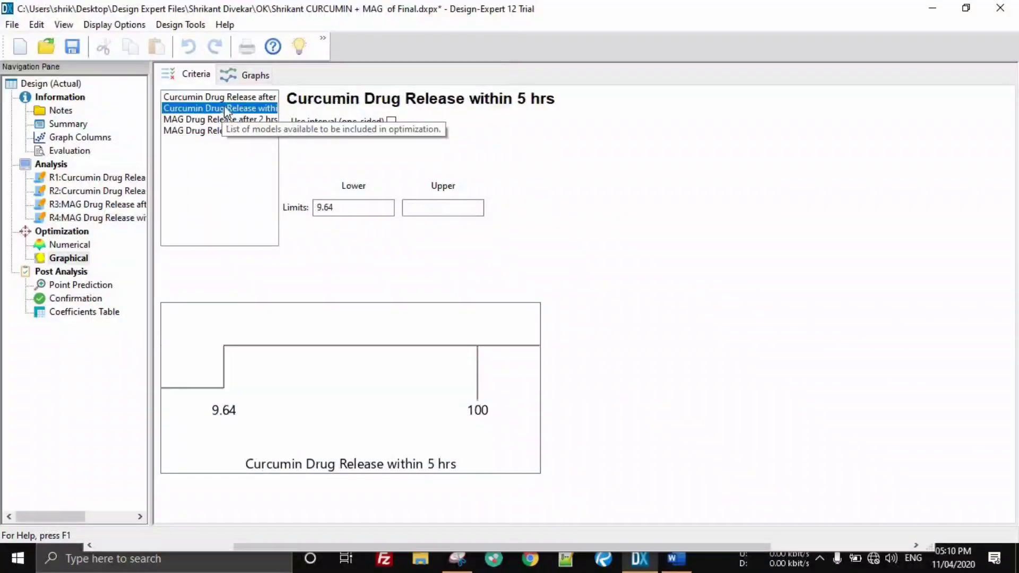
pyautogui.click(230, 95)
pyautogui.click(225, 109)
pyautogui.click(223, 120)
pyautogui.click(223, 131)
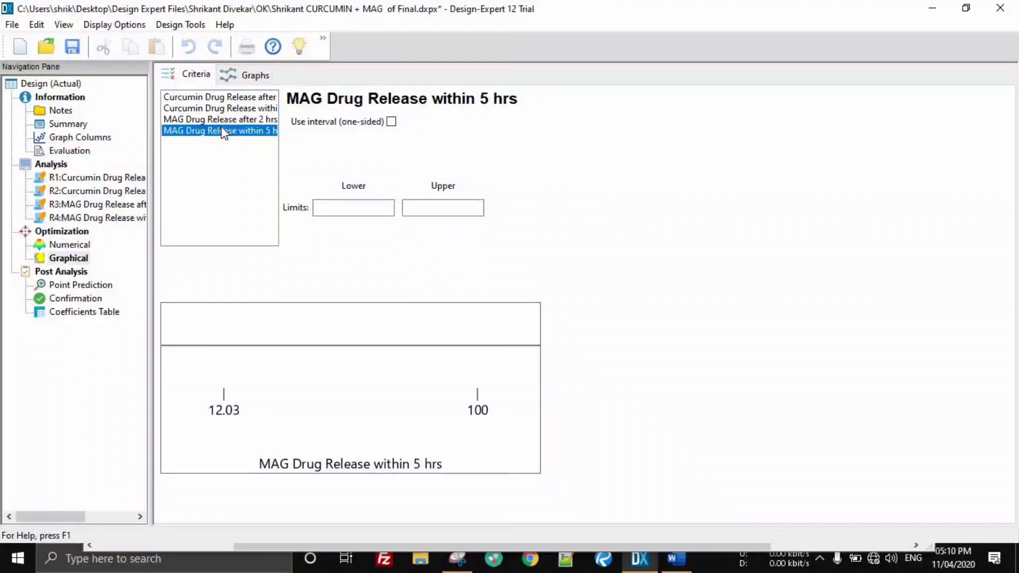
# Check the lower and upper graphical limits of each response, starting with Curcumin Drug Release after 2 hrs.
pyautogui.click(236, 98)
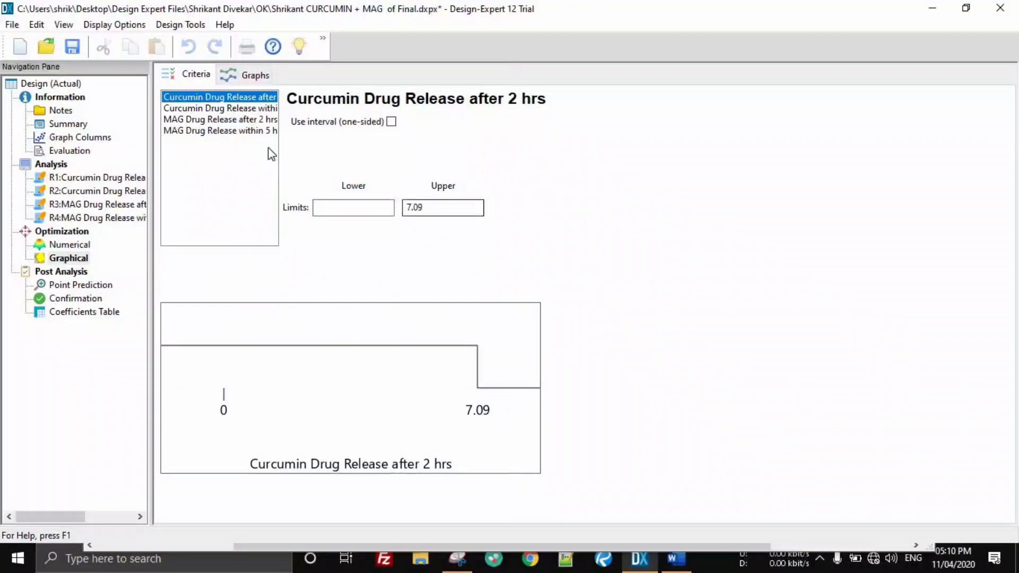
pyautogui.click(351, 207)
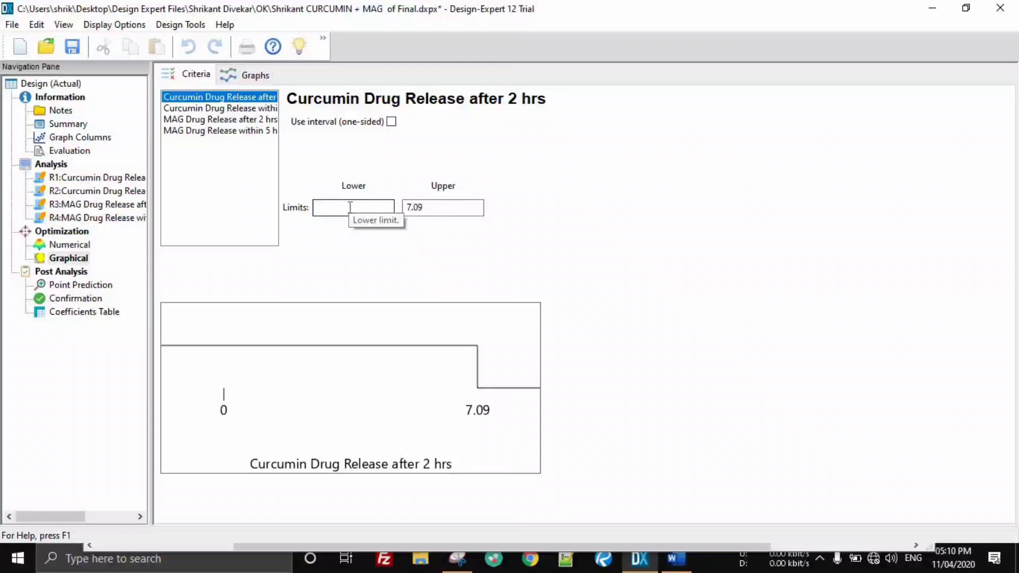
pyautogui.click(245, 109)
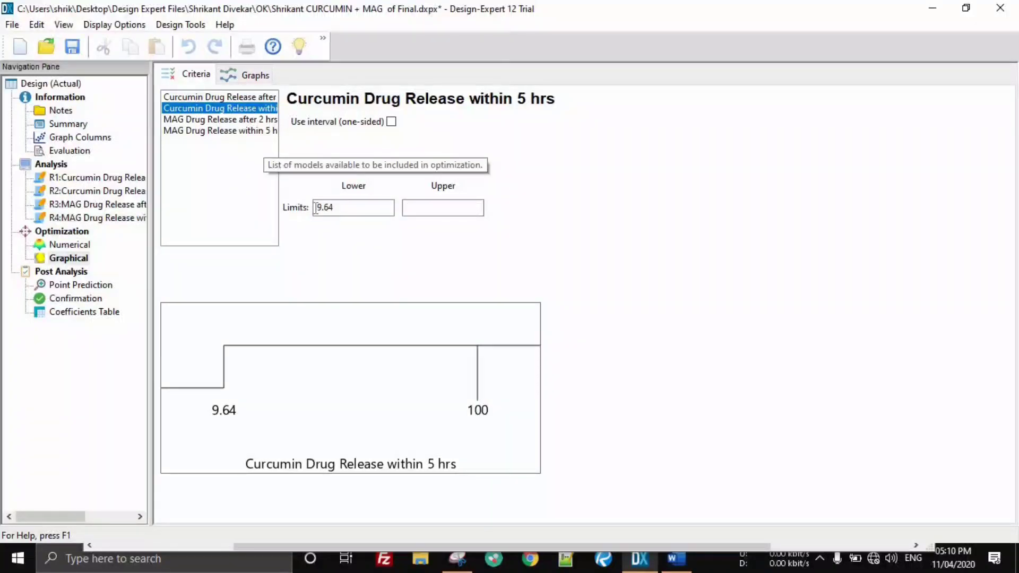
pyautogui.click(228, 120)
pyautogui.click(228, 130)
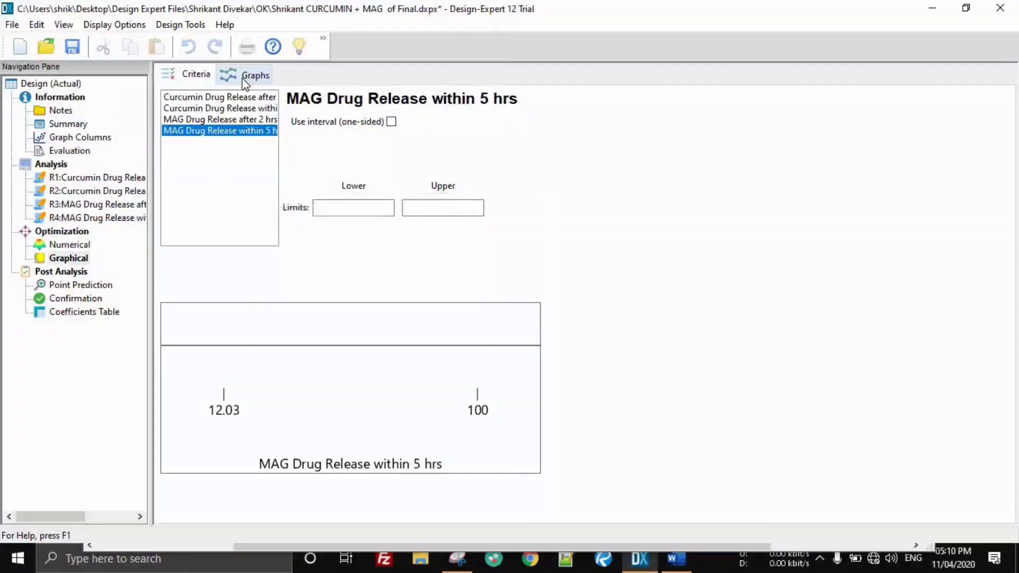
# Display the graphical optimization Overlay Plot and select its centre design point at Conc. of Eudragit 7 and Conc. of Plastisizer 1.
pyautogui.click(70, 245)
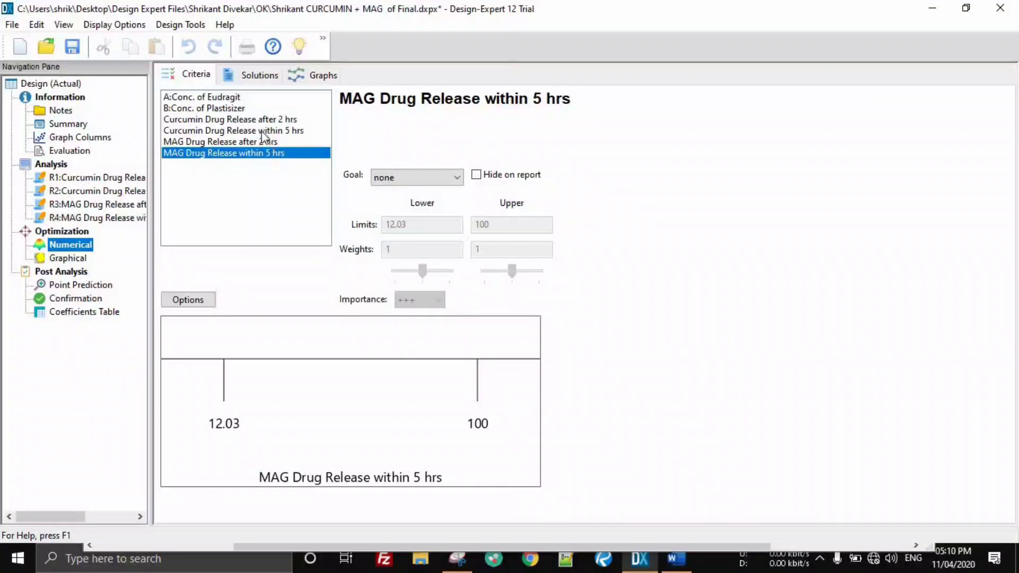
pyautogui.click(69, 258)
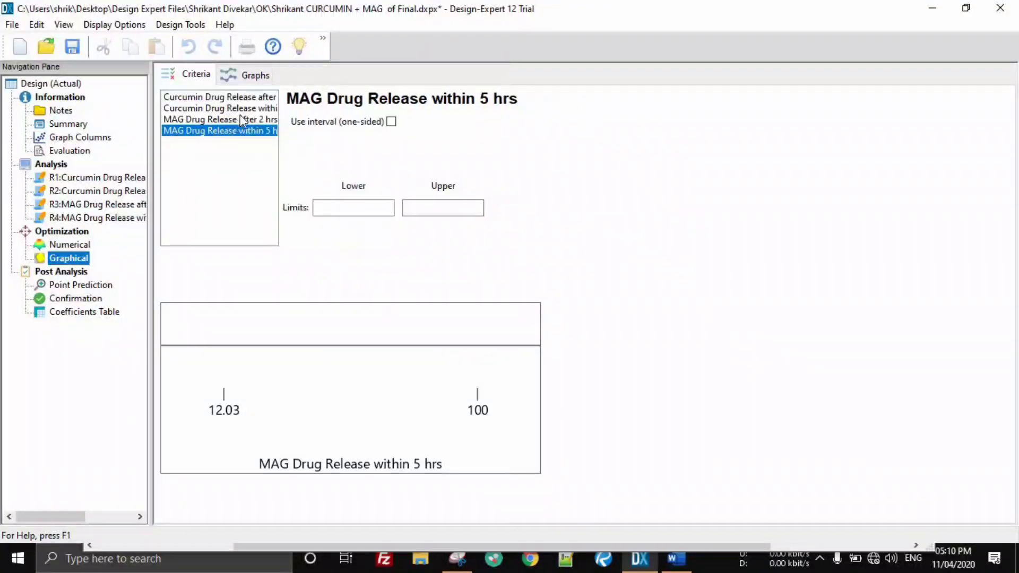
pyautogui.click(236, 75)
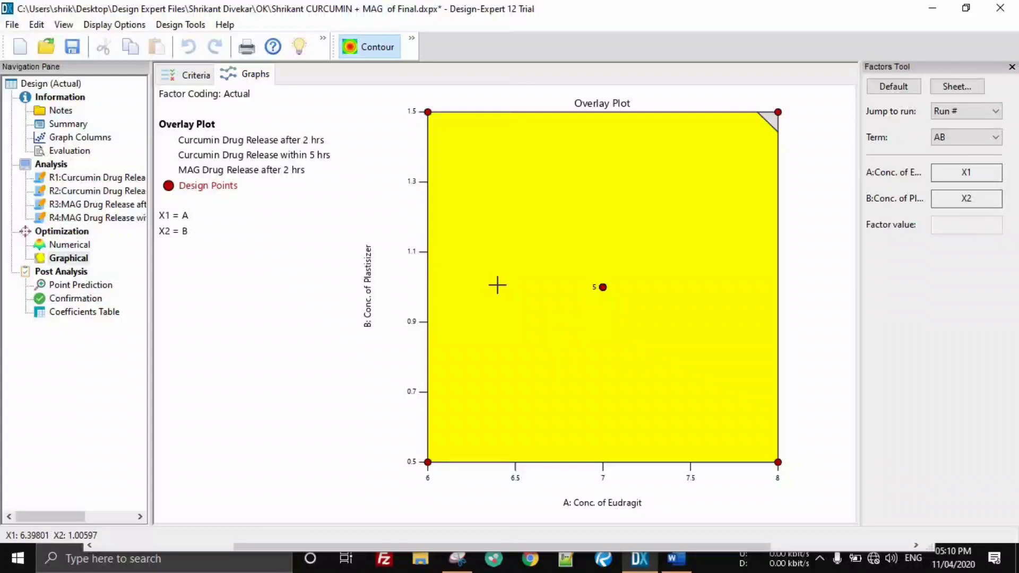
pyautogui.click(600, 288)
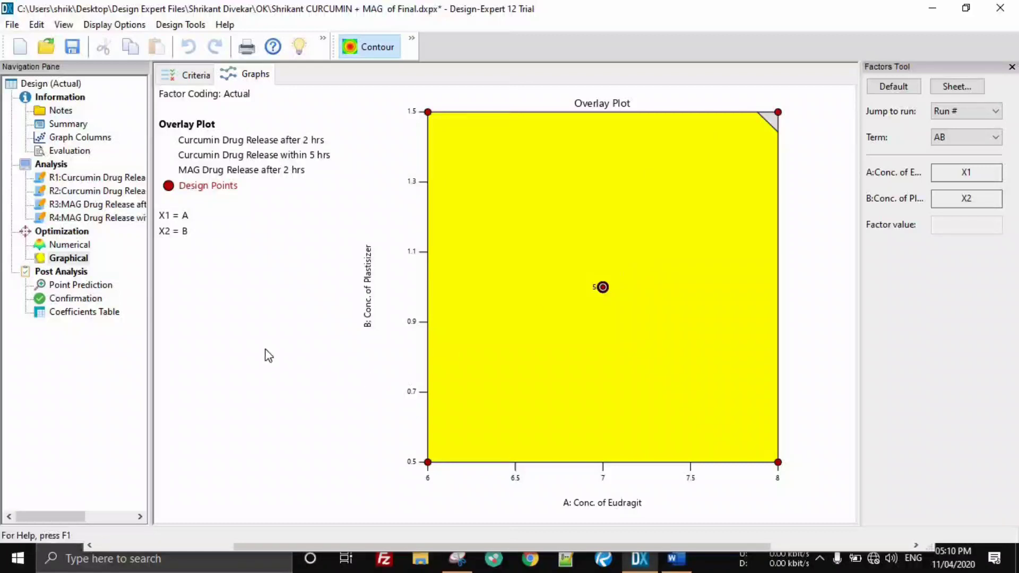
# Review the Point Prediction and Confirmation results for the responses, and return to the graphical Overlay Plot.
pyautogui.click(97, 285)
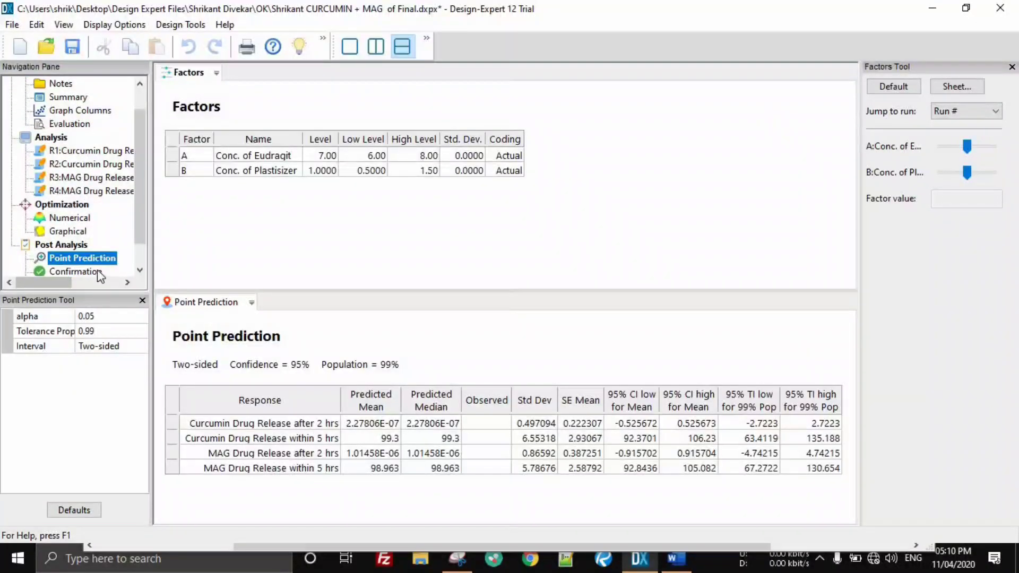
pyautogui.moveTo(143, 245); pyautogui.dragTo(141, 266)
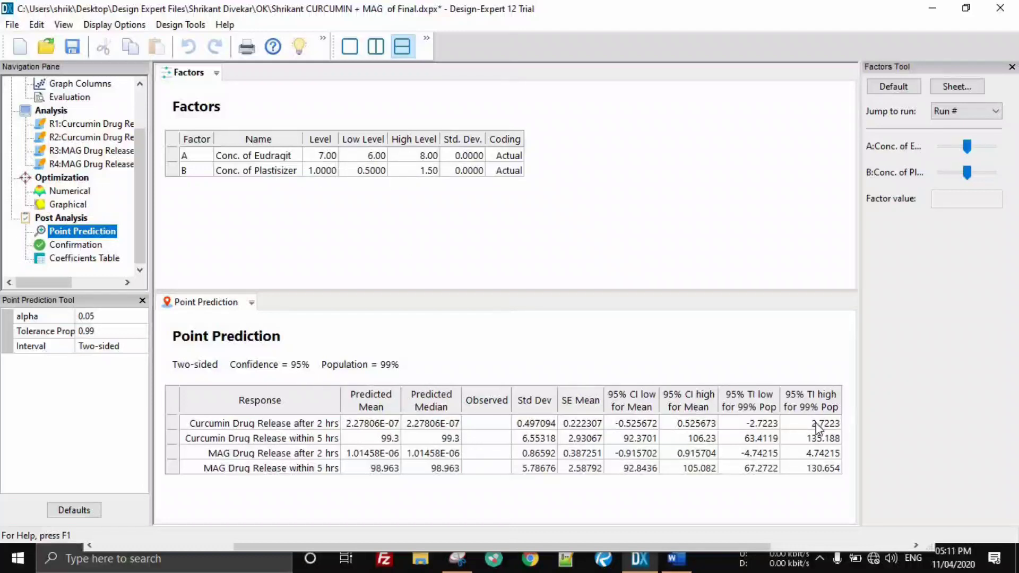
pyautogui.click(89, 248)
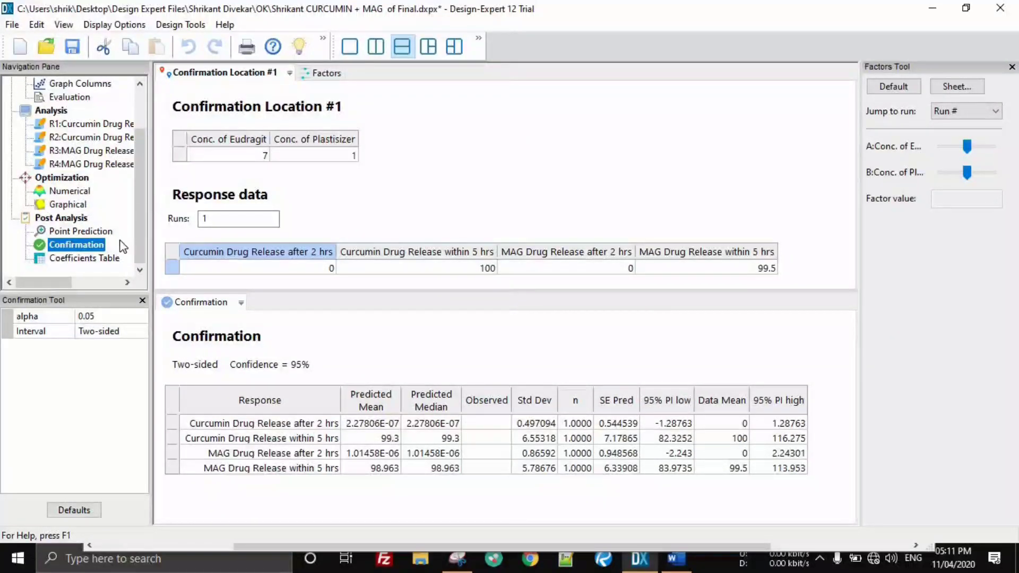
pyautogui.click(82, 231)
pyautogui.click(71, 205)
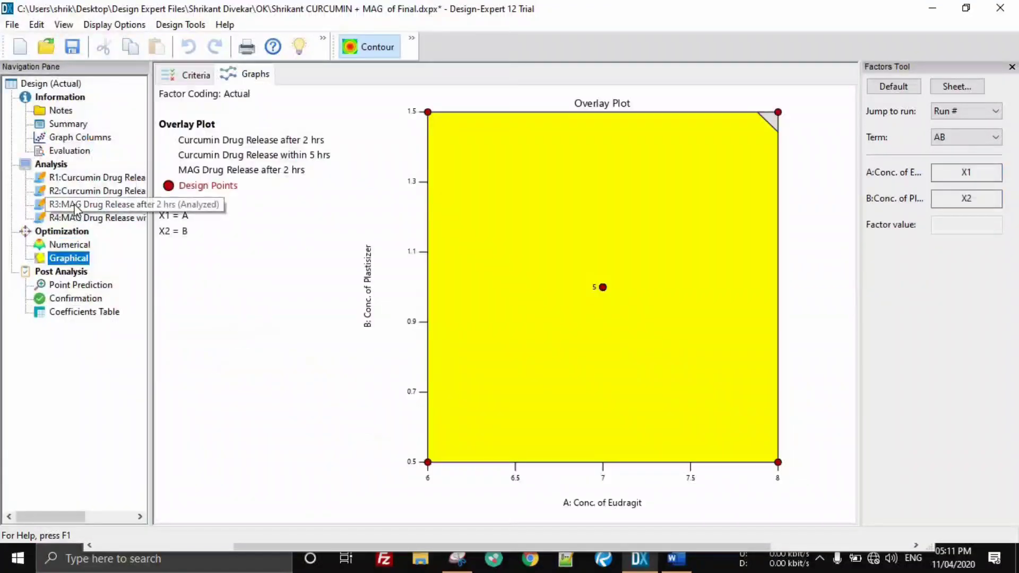
# Recheck the graphical criteria for MAG Drug Release within 5 hrs against the Overlay Plot, and display the Point Prediction results.
pyautogui.click(189, 74)
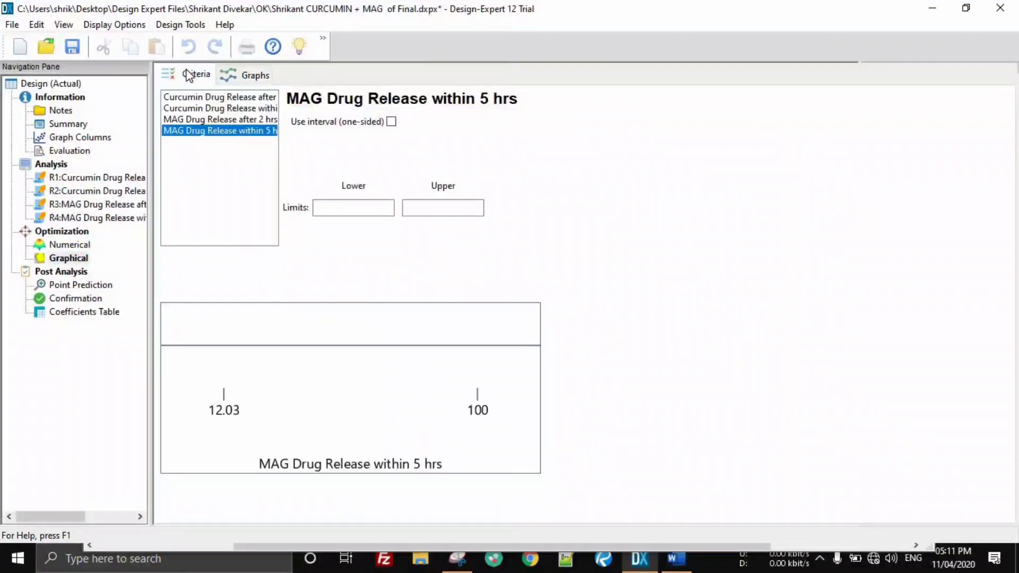
pyautogui.click(241, 77)
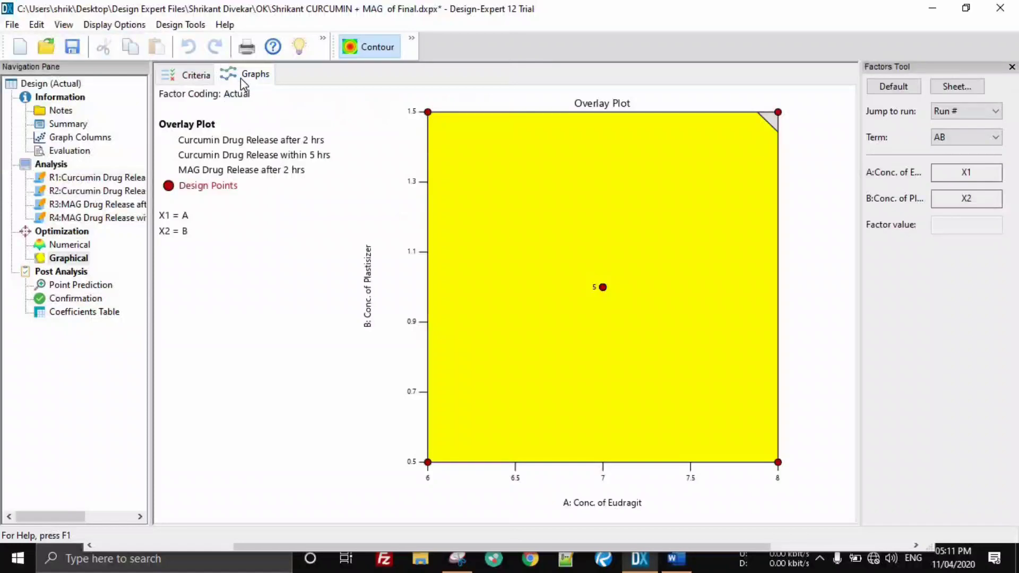
pyautogui.click(78, 286)
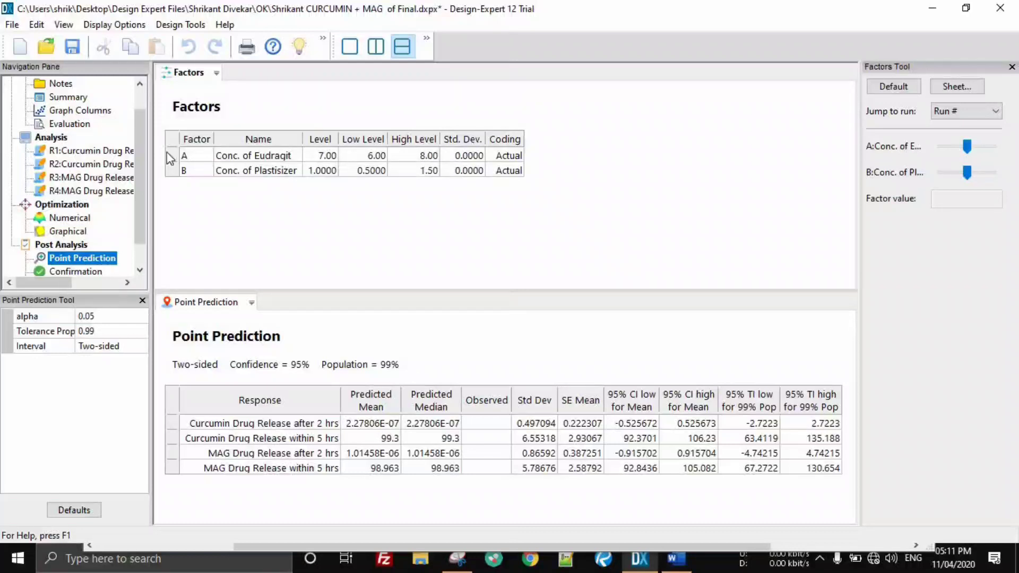
# Compare the design table's factor and response data with the Point Prediction and Confirmation results.
pyautogui.scroll(2, 81, 123)
pyautogui.click(67, 85)
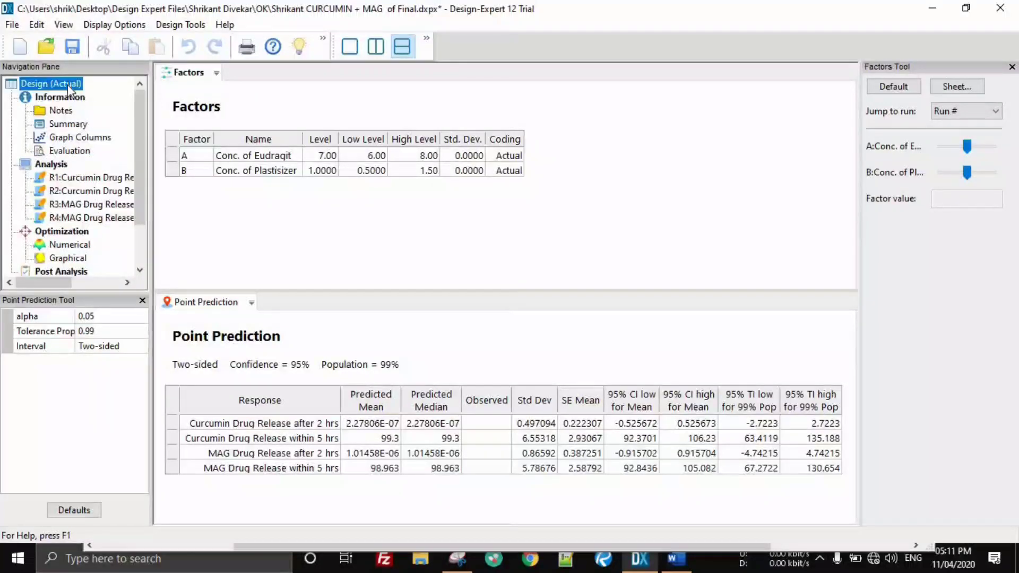
pyautogui.scroll(-2, 70, 213)
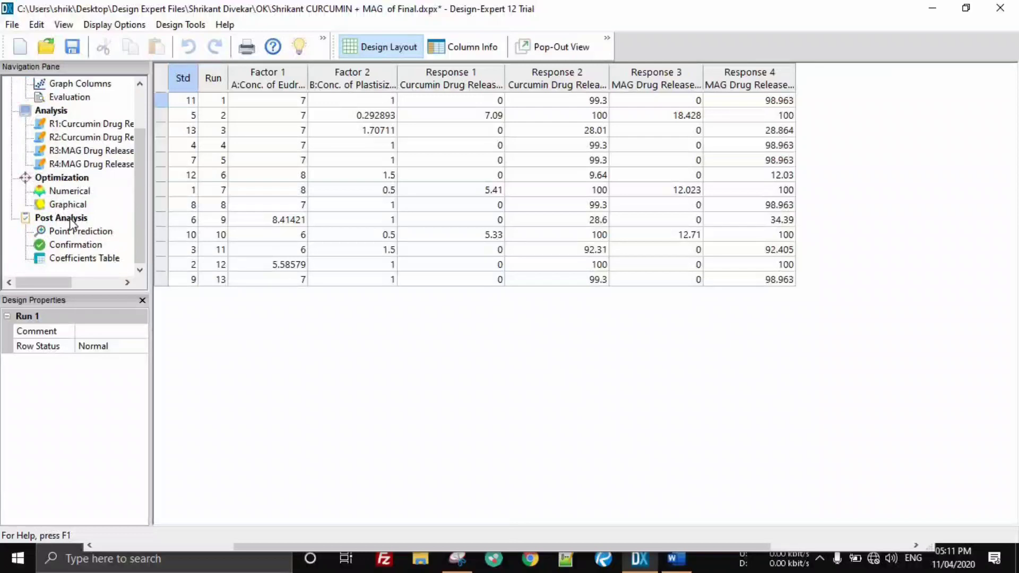
pyautogui.click(74, 244)
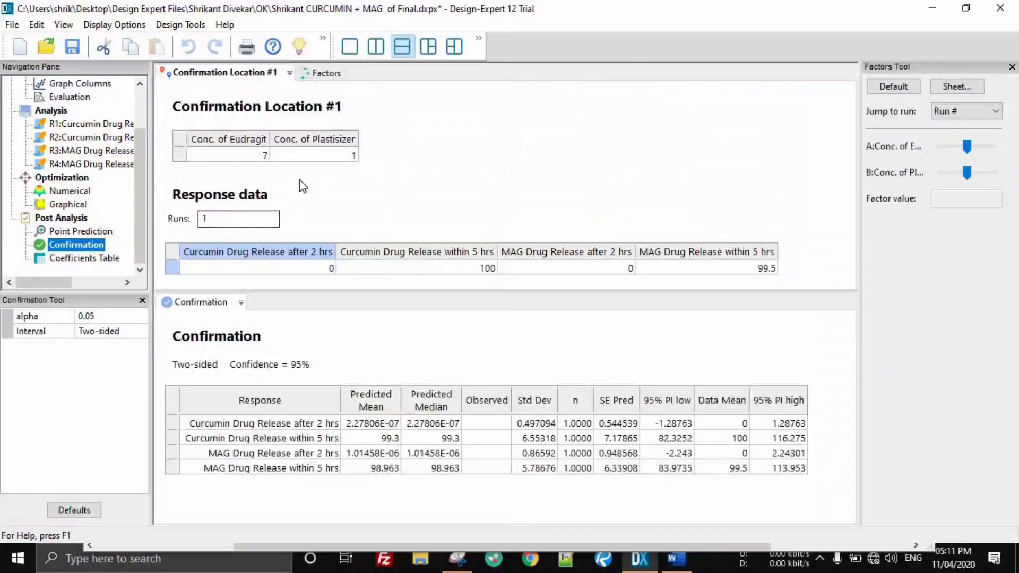
pyautogui.click(93, 231)
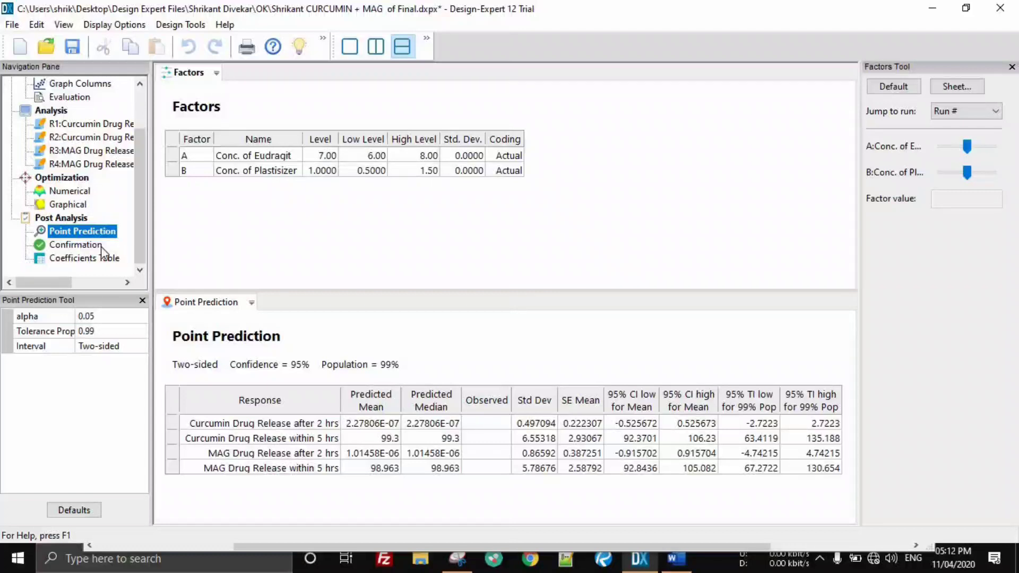
pyautogui.click(77, 246)
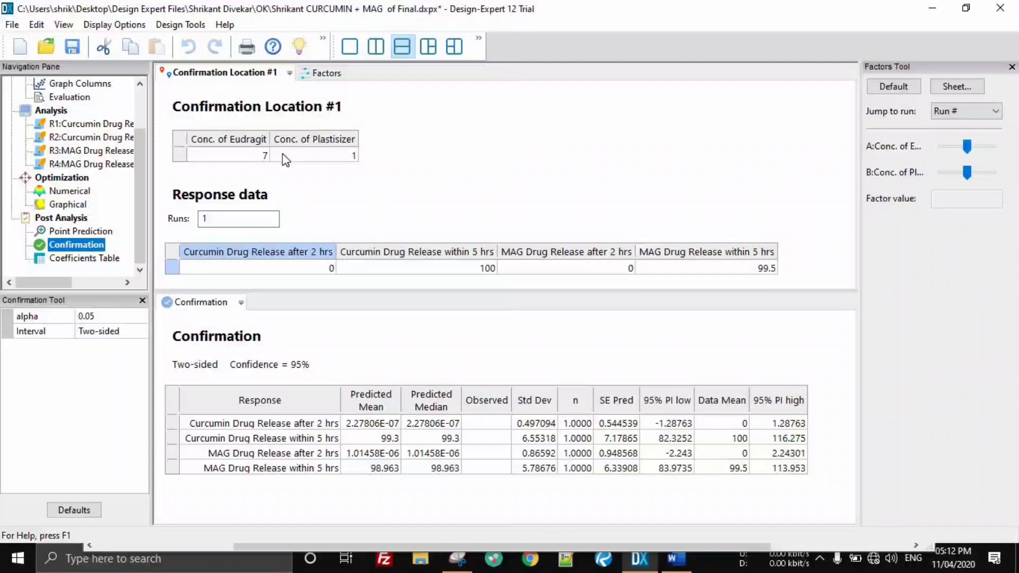
# Set the number of runs to 2 in the response data of Confirmation Location #1.
pyautogui.click(223, 218)
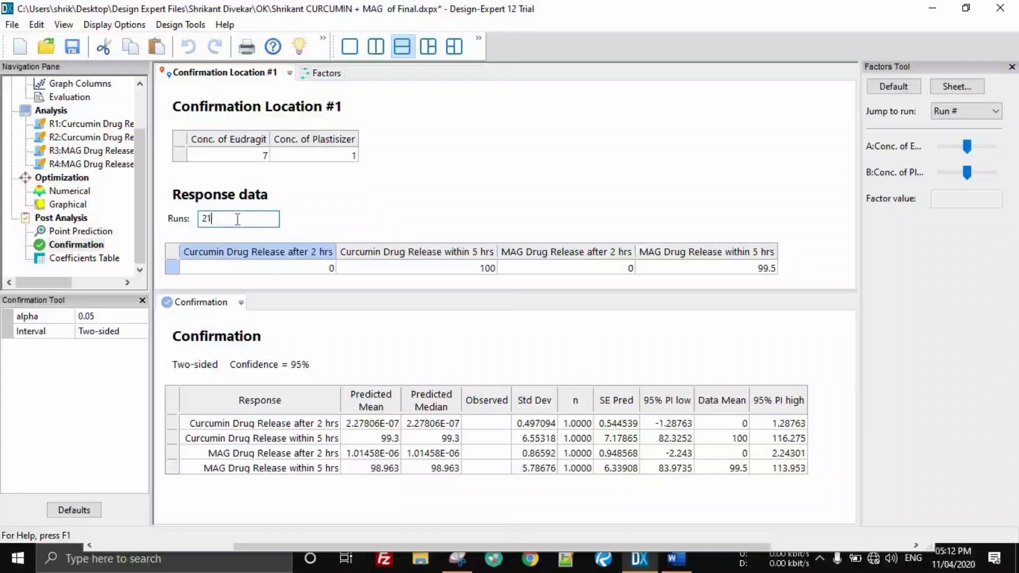
pyautogui.press('Tab')
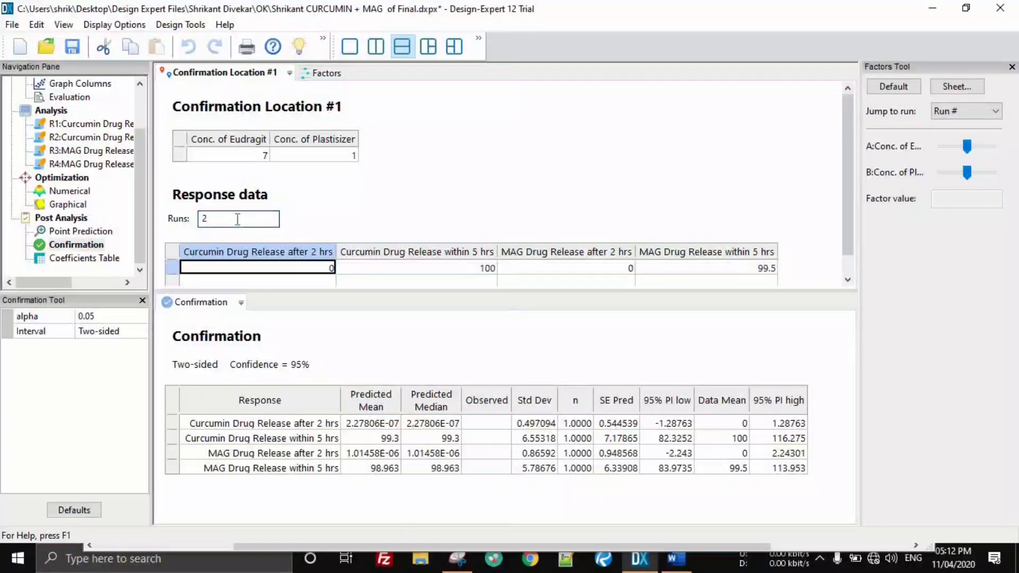
pyautogui.scroll(-1, 275, 249)
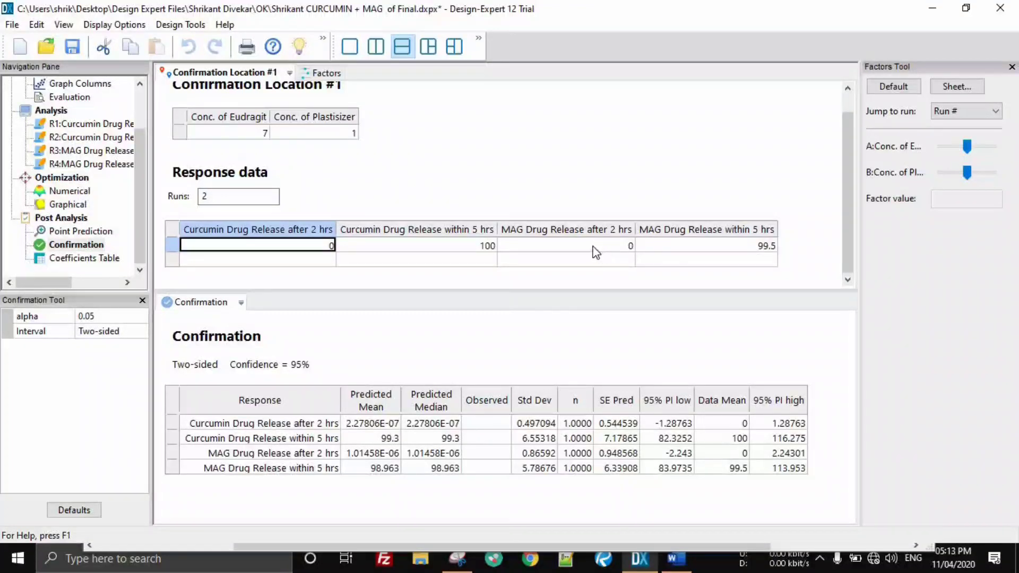
# Examine the Coefficients Table and its p-value shading for the four drug release responses.
pyautogui.click(93, 260)
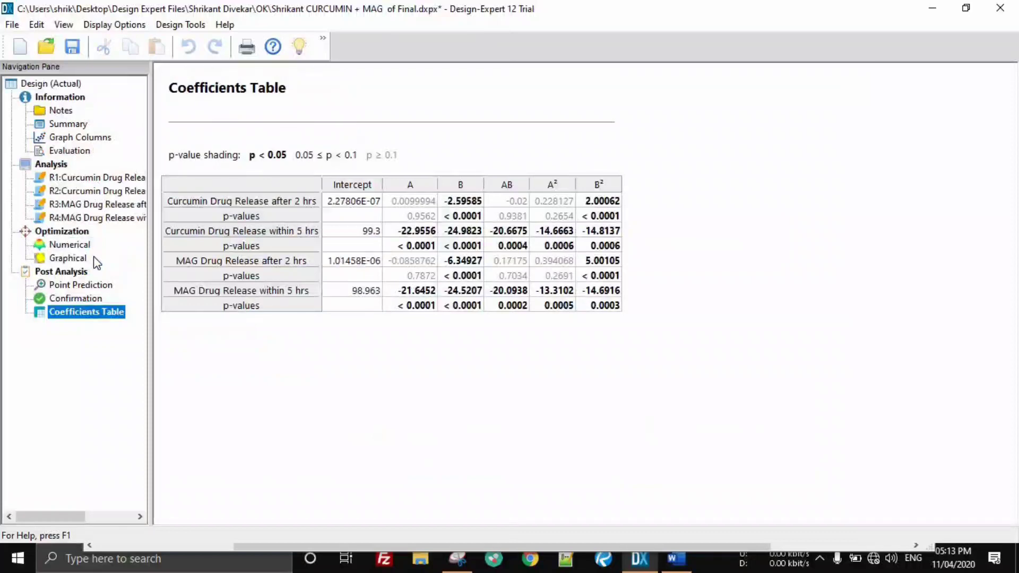
pyautogui.moveTo(289, 154); pyautogui.dragTo(257, 161)
pyautogui.click(264, 170)
pyautogui.click(263, 164)
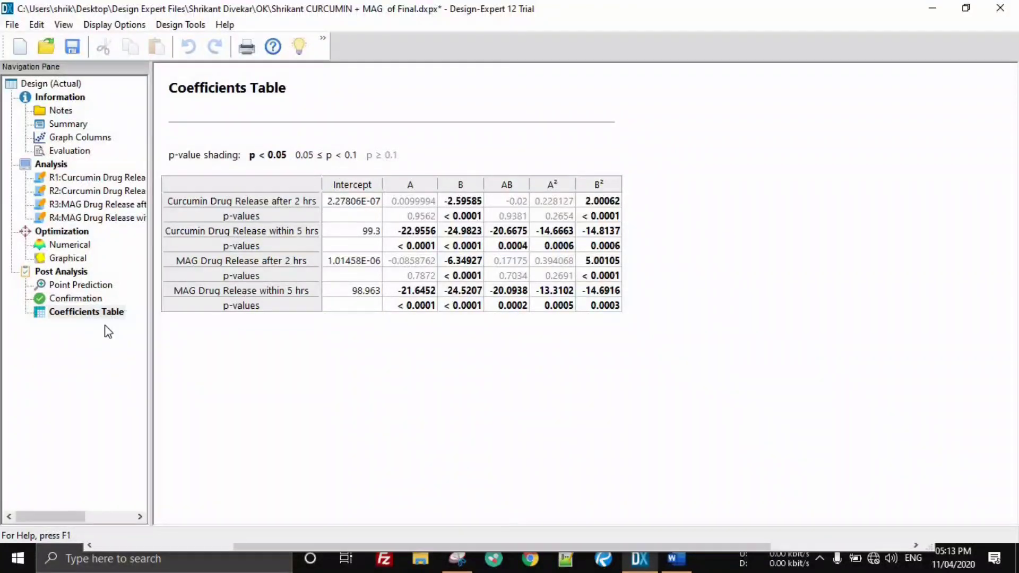
pyautogui.hscroll(3, 80, 300)
pyautogui.hscroll(-2, 75, 300)
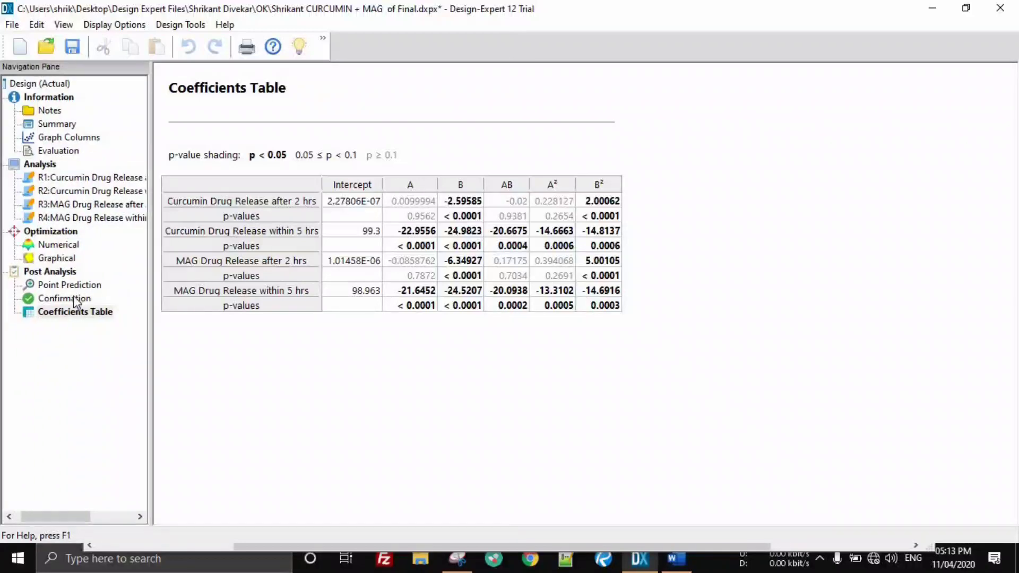
# Review the factor levels used for Confirmation and return to the Point Prediction results.
pyautogui.click(75, 300)
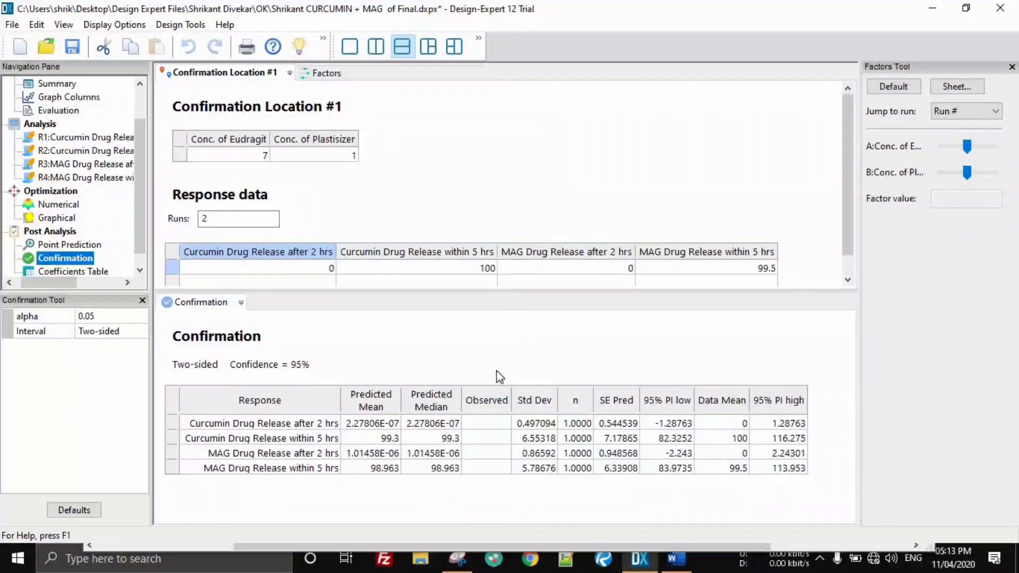
pyautogui.click(324, 74)
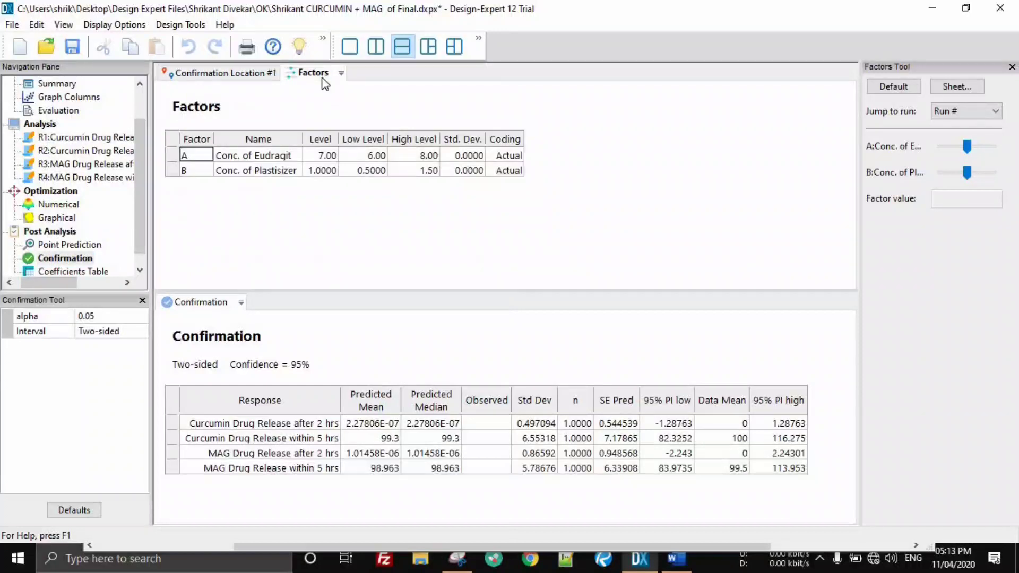
pyautogui.click(50, 245)
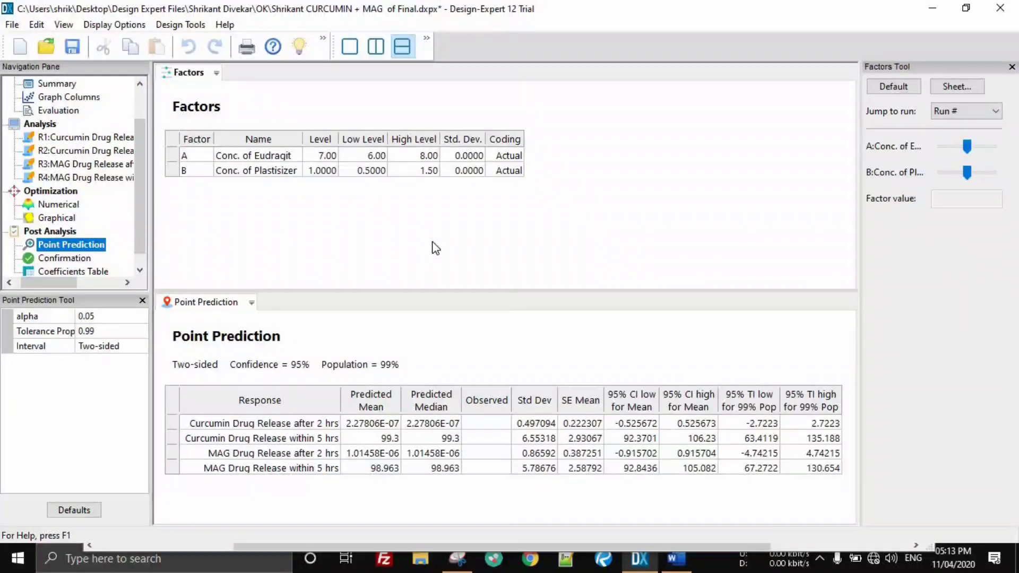
# Compare the graphical Overlay Plot with the numerical optimization's desirability and response contour graphs.
pyautogui.click(44, 219)
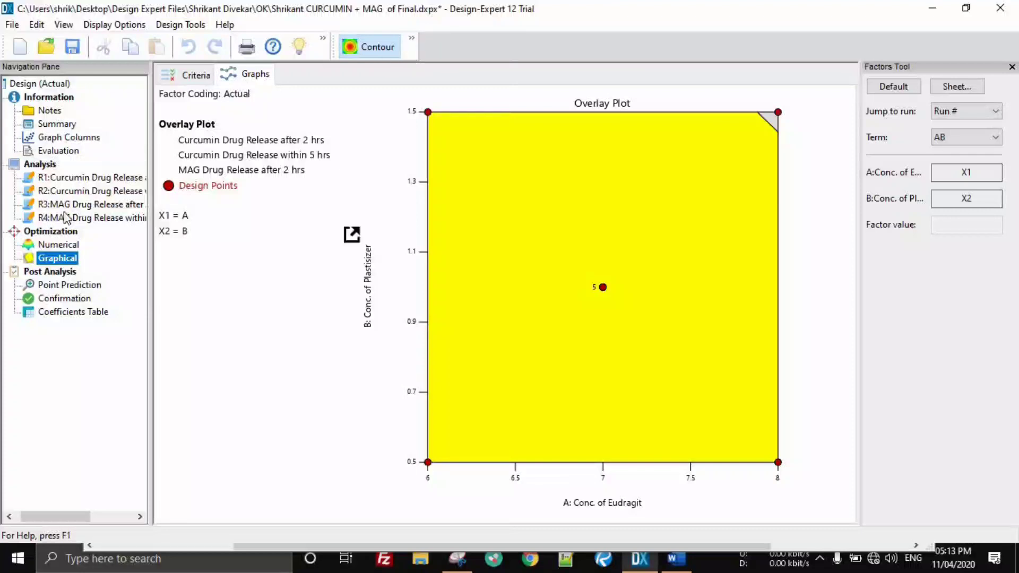
pyautogui.click(53, 244)
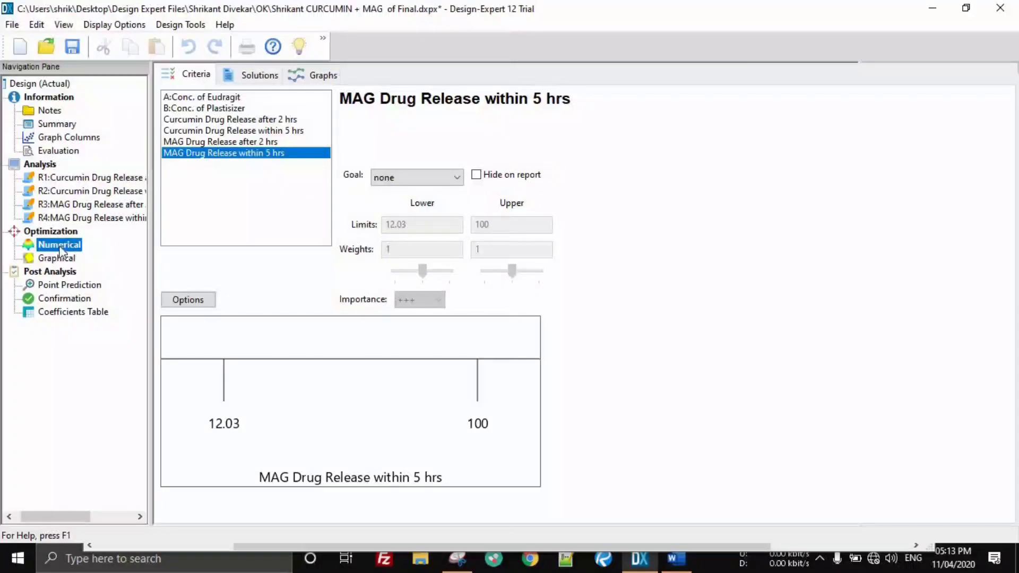
pyautogui.click(307, 75)
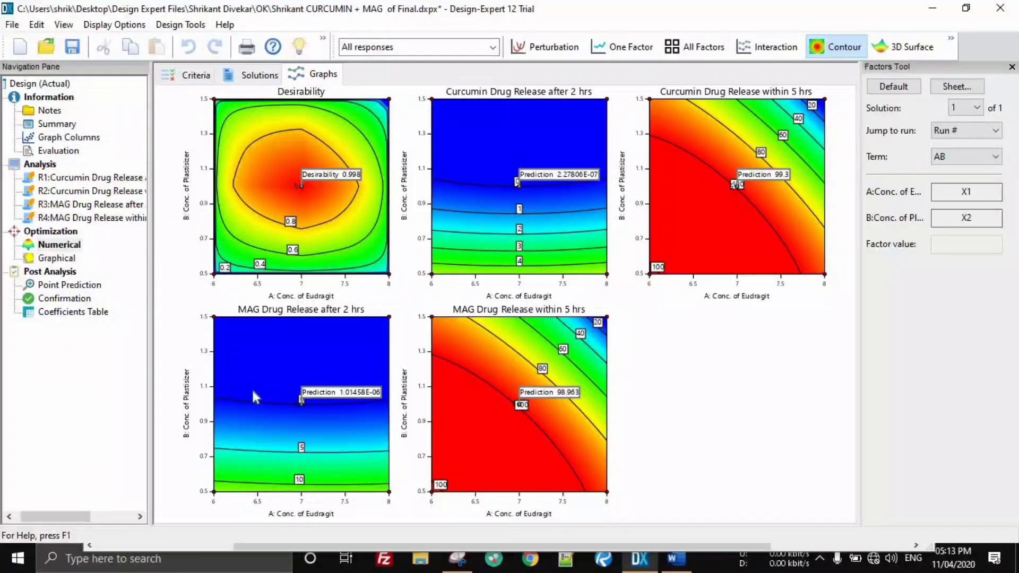
pyautogui.click(58, 258)
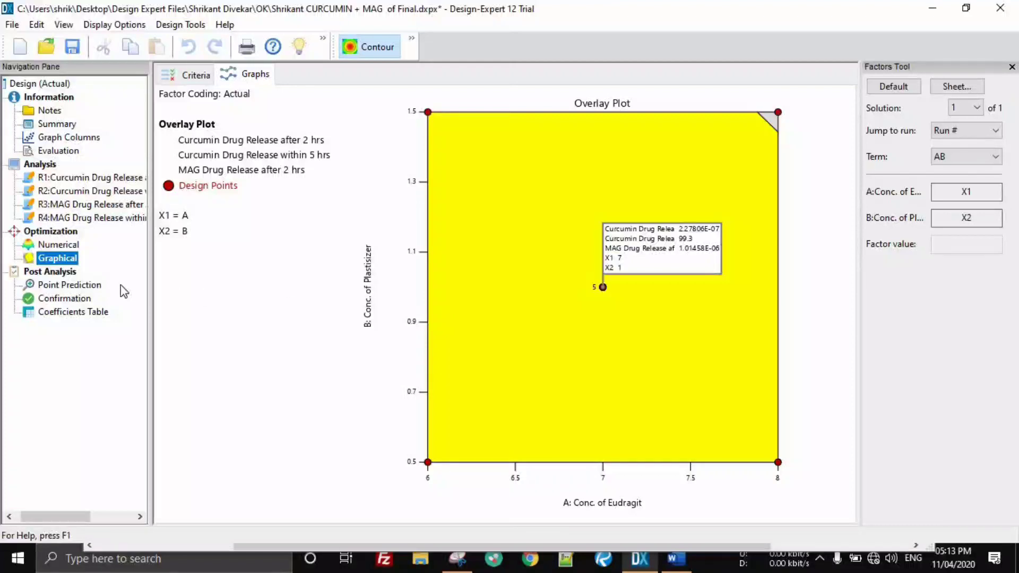
pyautogui.click(57, 250)
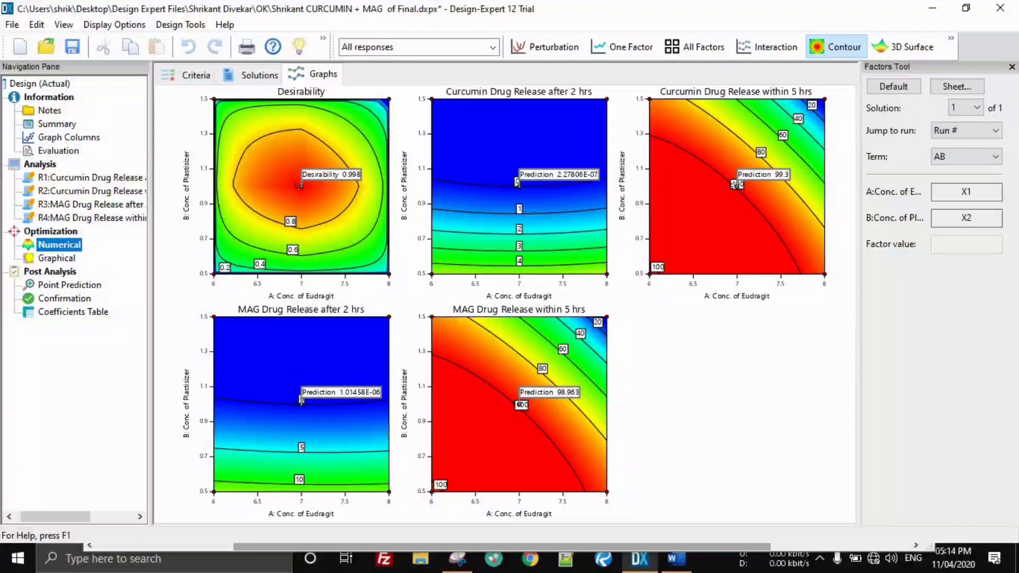
pyautogui.click(205, 564)
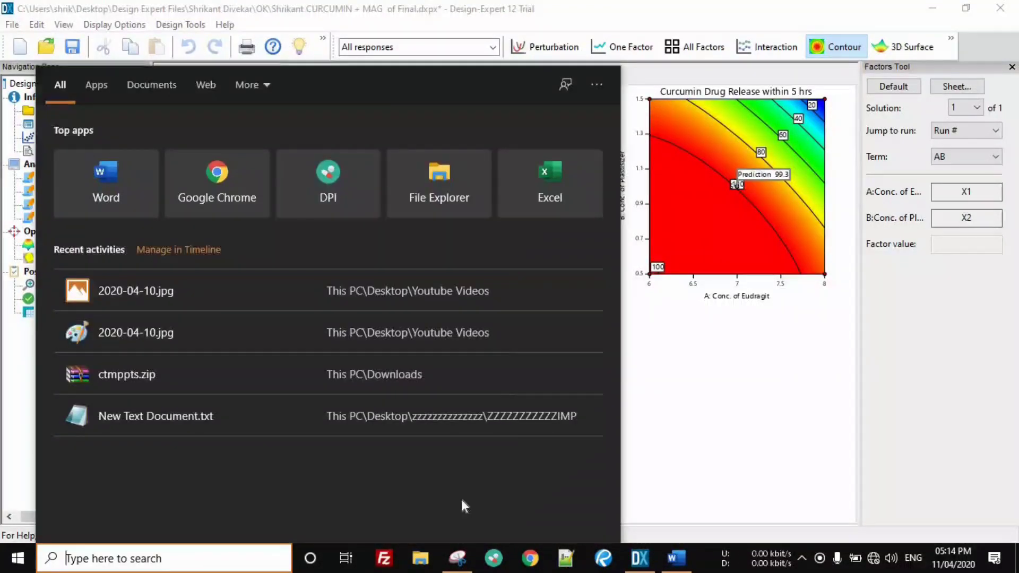
pyautogui.click(18, 559)
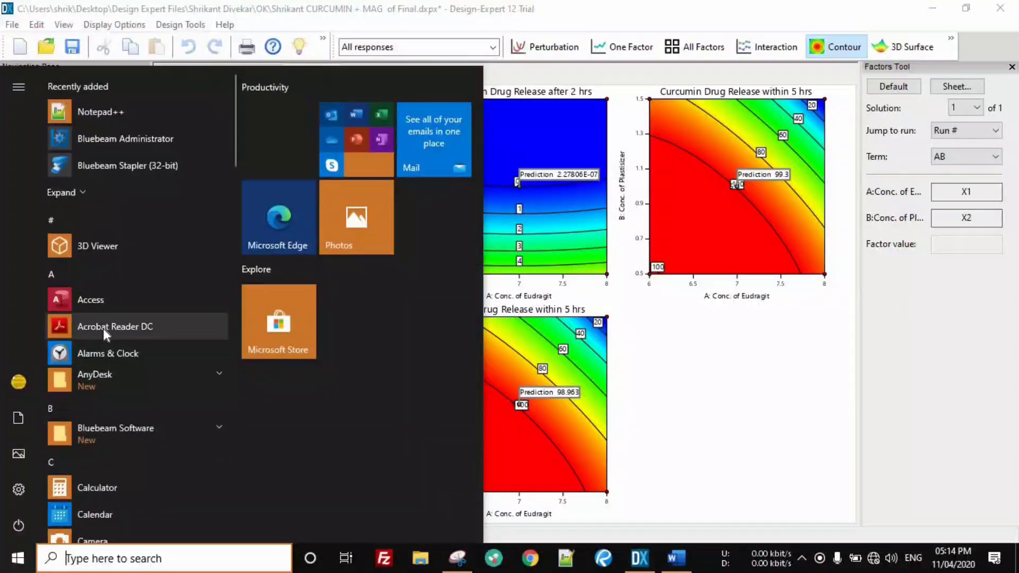
pyautogui.scroll(-5, 102, 334)
pyautogui.click(659, 413)
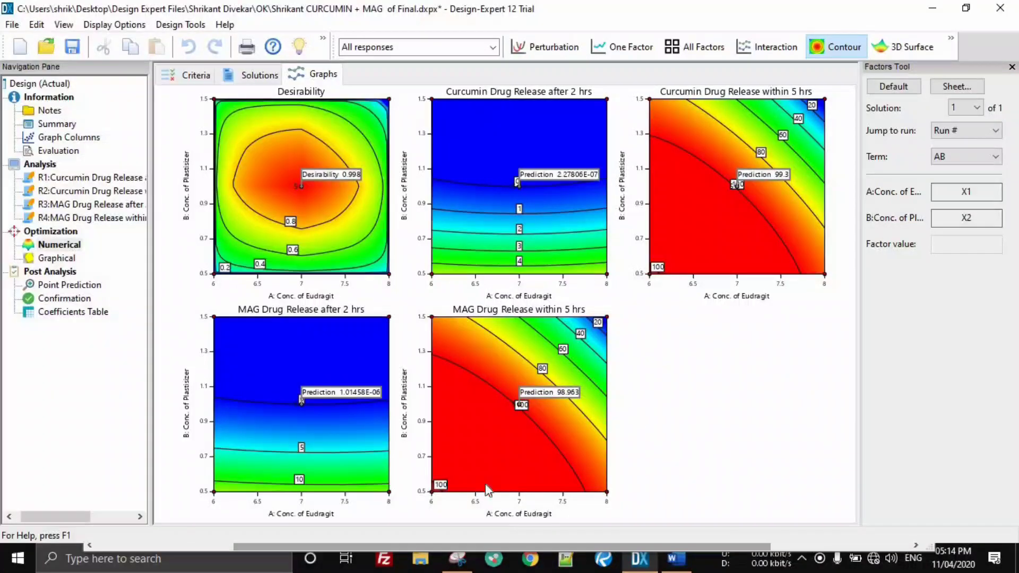
# Switch to File Explorer and open the Updated Thesis Work folder on the Desktop.
pyautogui.click(421, 559)
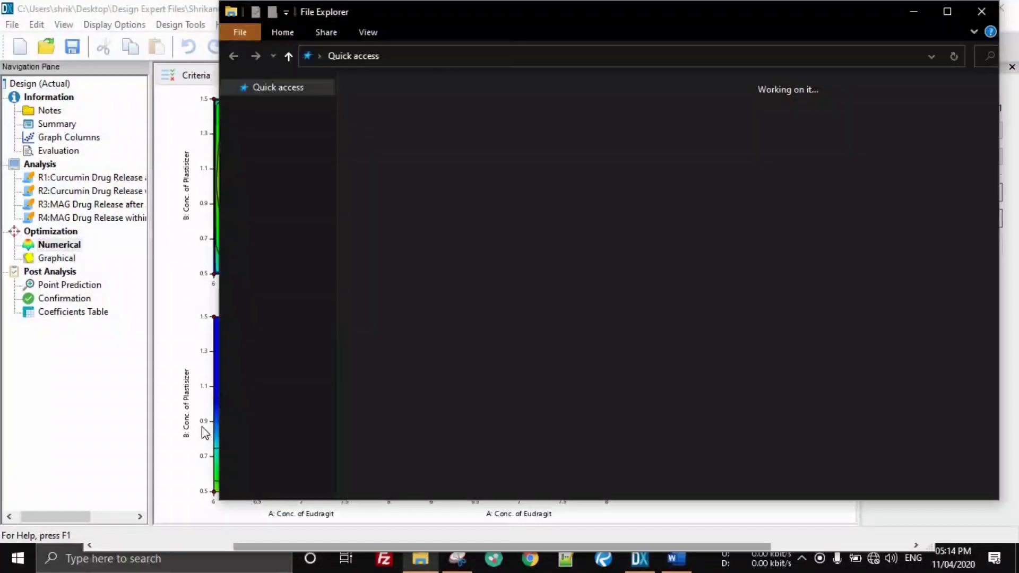
pyautogui.click(191, 147)
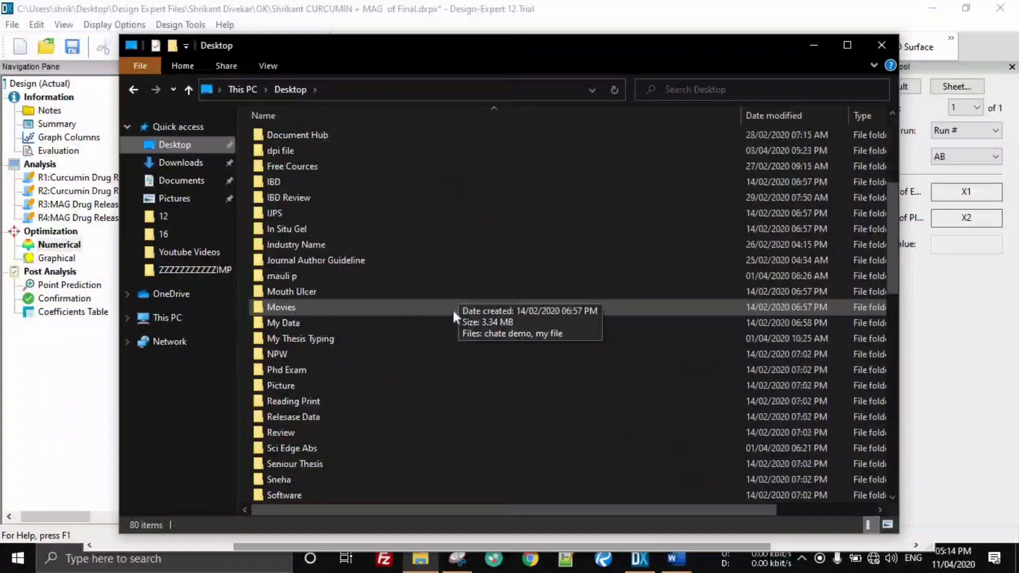
pyautogui.scroll(-3, 371, 372)
pyautogui.scroll(-5, 352, 386)
pyautogui.scroll(1, 352, 386)
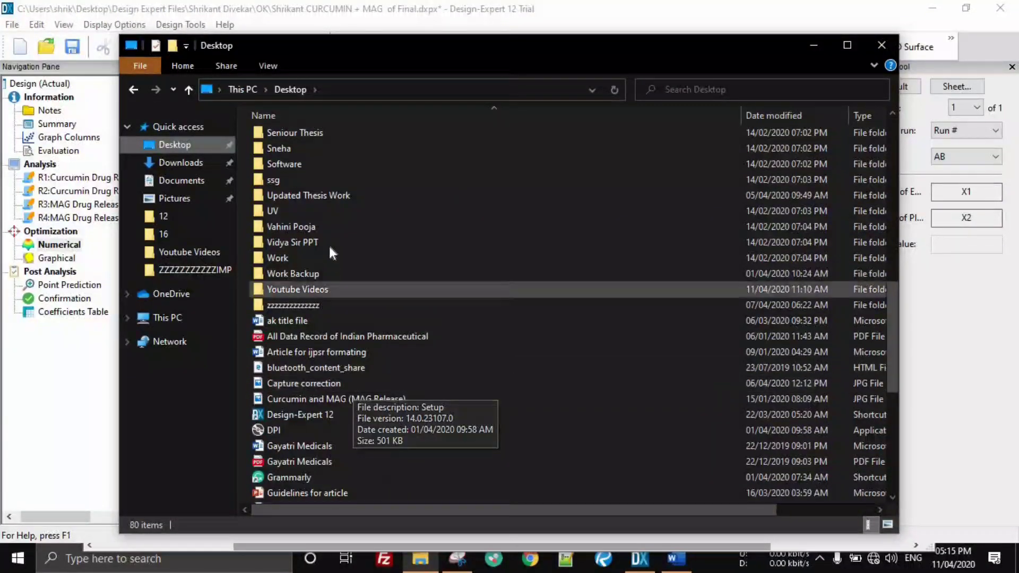
pyautogui.scroll(4, 315, 296)
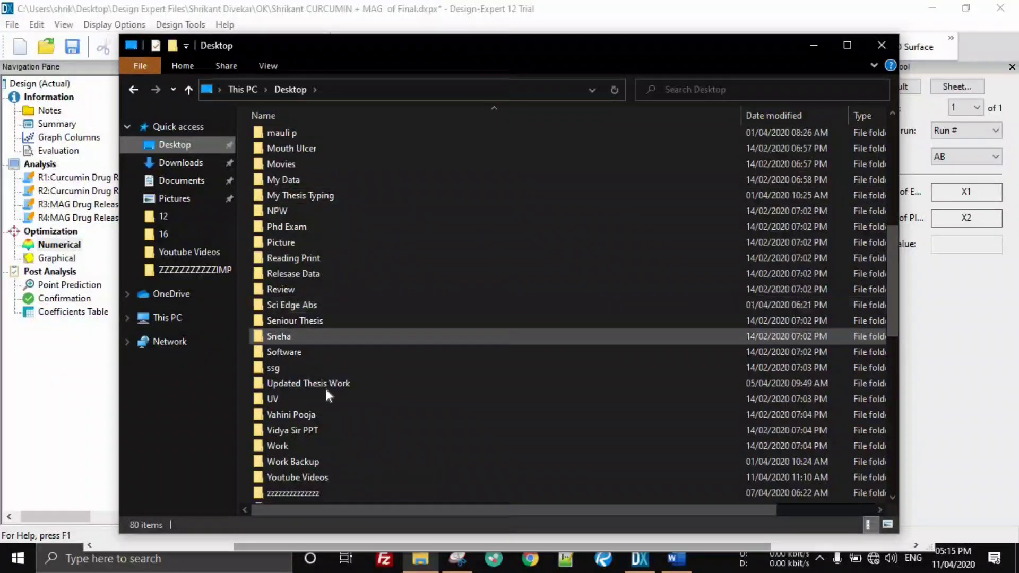
pyautogui.doubleClick(329, 384)
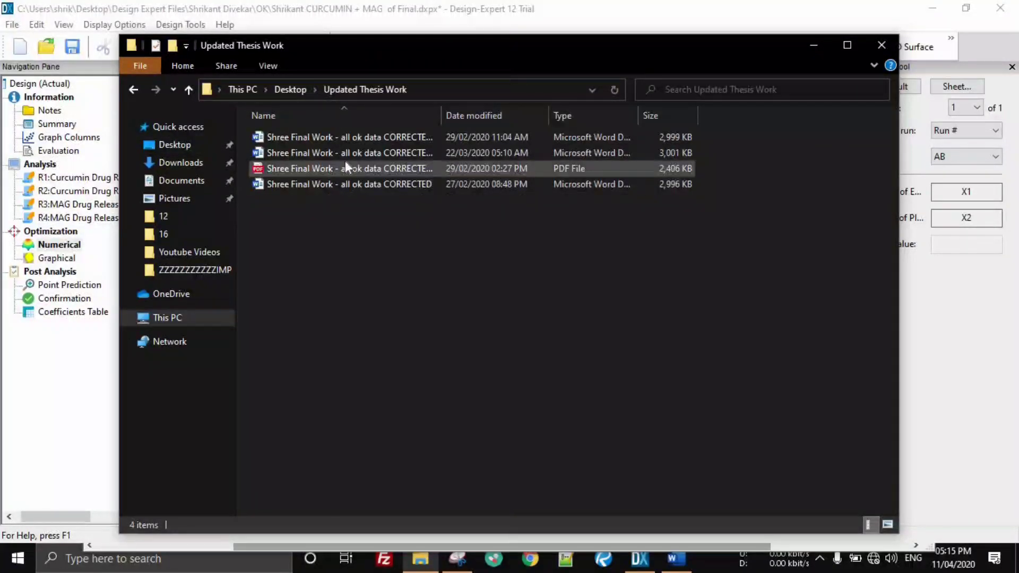
# Widen the file name column and open the Word thesis file ending in CORRECTED 3 time in a maximized window.
pyautogui.moveTo(441, 114); pyautogui.dragTo(602, 114)
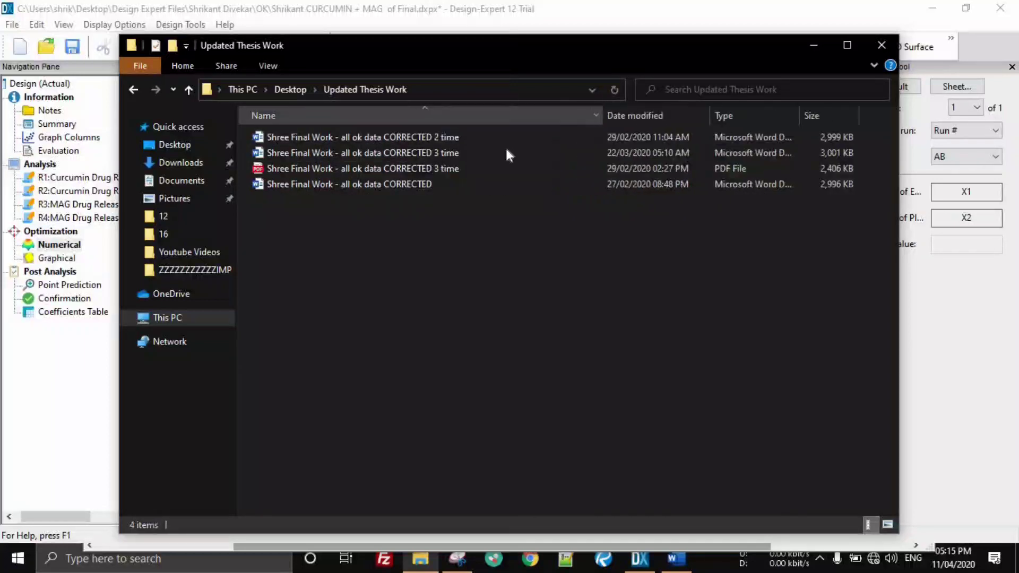
pyautogui.doubleClick(456, 155)
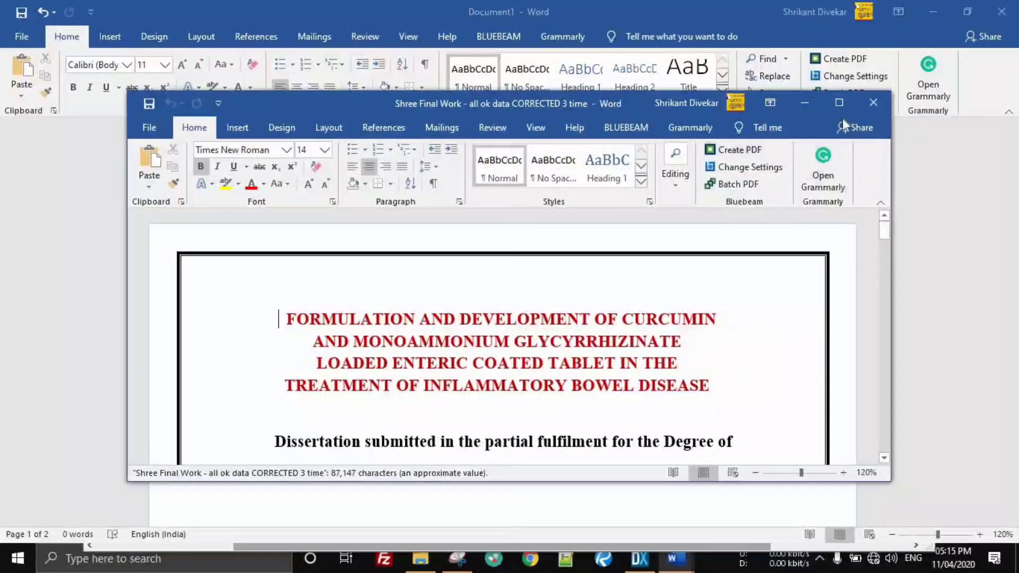
pyautogui.click(843, 104)
# Skim the thesis from the title page to the Drug Profile section and reduce the document zoom to 80%.
pyautogui.scroll(-10, 791, 214)
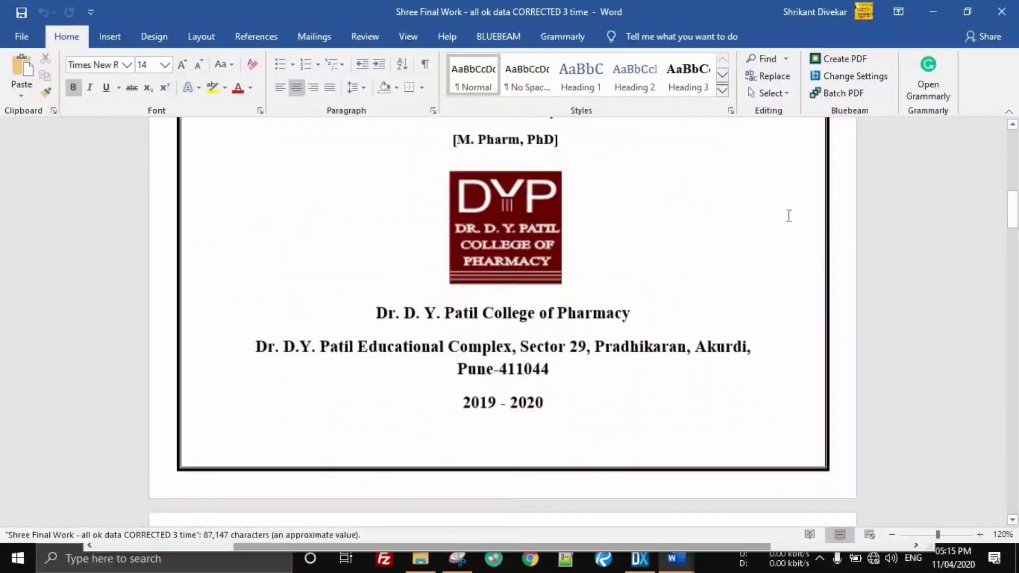
pyautogui.scroll(-10, 782, 313)
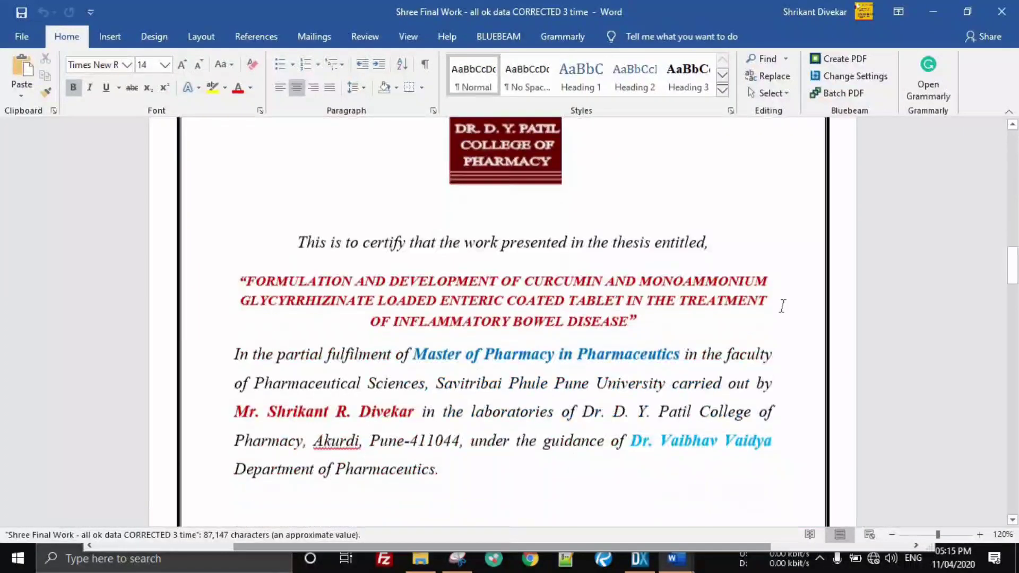
pyautogui.scroll(-20, 1016, 170)
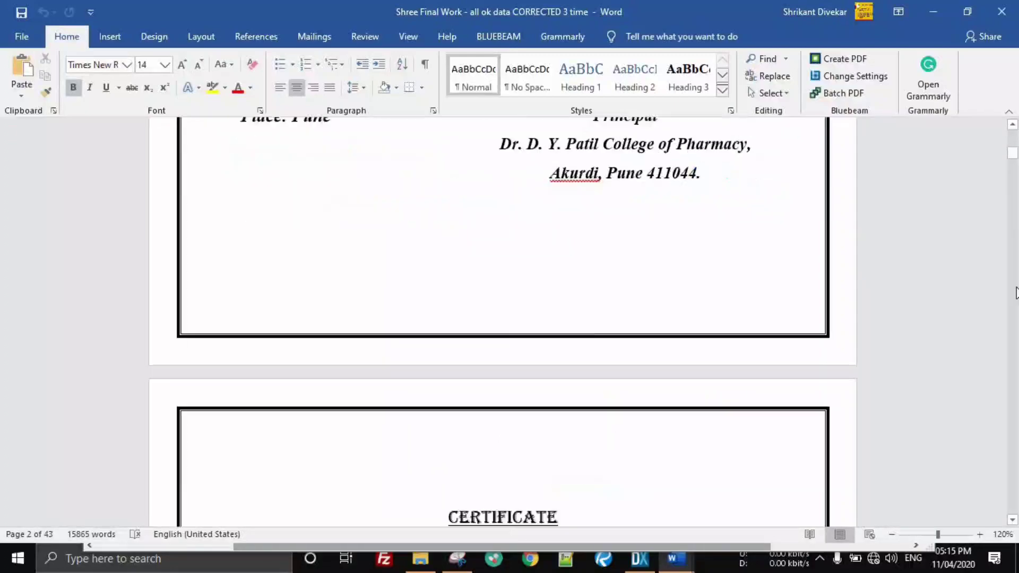
pyautogui.scroll(-20, 1016, 494)
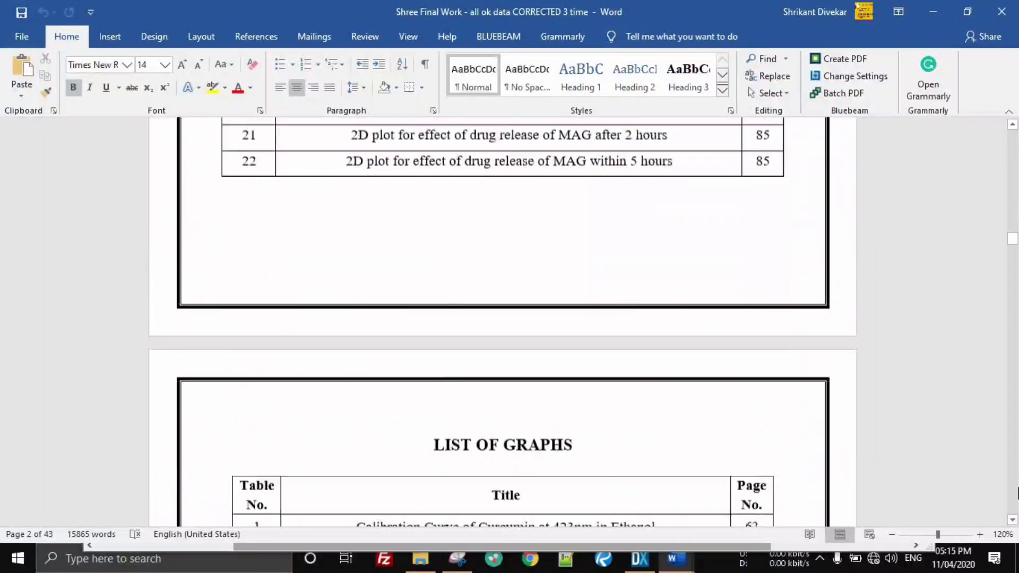
pyautogui.scroll(-20, 1016, 493)
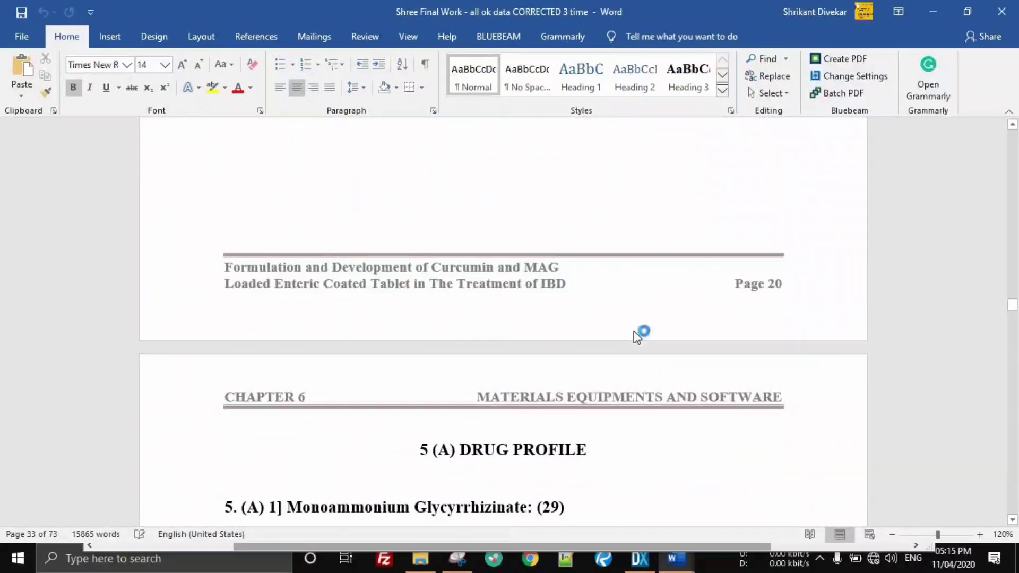
pyautogui.scroll(-1, 657, 325)
pyautogui.keyDown('ctrl'); pyautogui.scroll(-4, 657, 325); pyautogui.keyUp('ctrl')
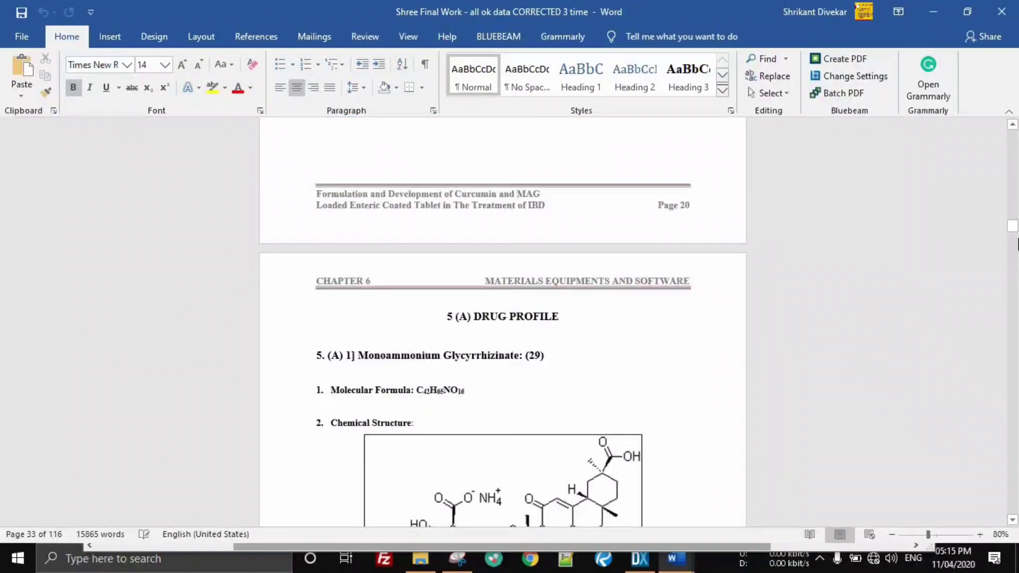
# Find the 3D surface plot of MAG drug release within 5 hours in Chapter 8 of the thesis.
pyautogui.moveTo(1015, 221); pyautogui.dragTo(1015, 466)
pyautogui.scroll(-10, 496, 252)
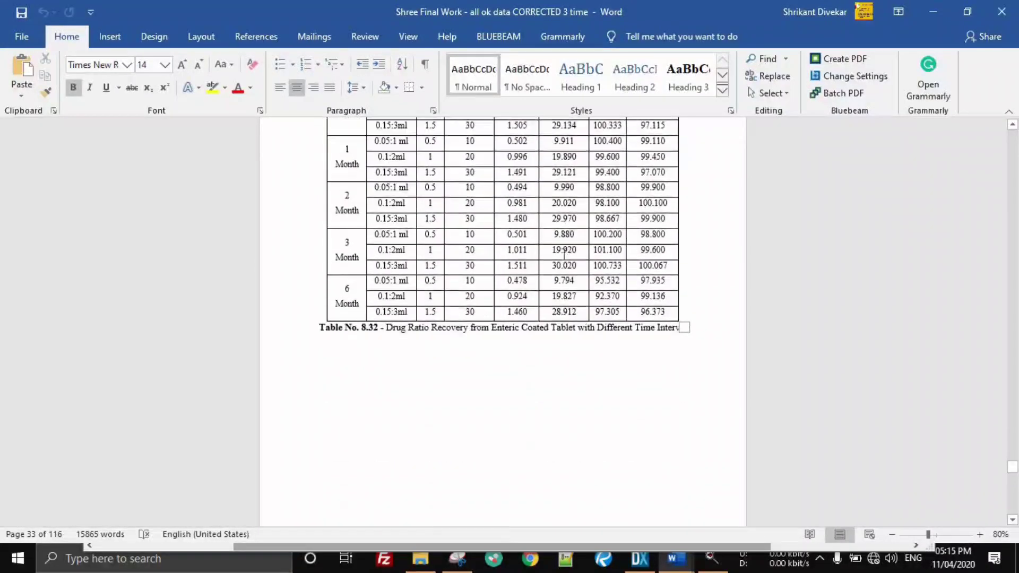
pyautogui.scroll(-5, 563, 258)
pyautogui.scroll(15, 566, 255)
pyautogui.scroll(20, 1014, 231)
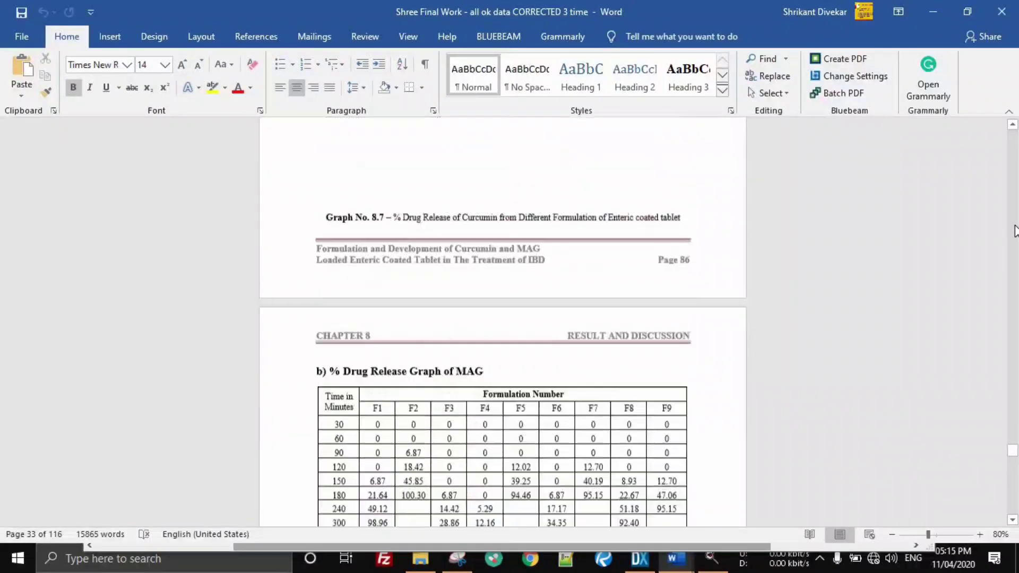
pyautogui.scroll(8, 1014, 231)
pyautogui.scroll(15, 1014, 231)
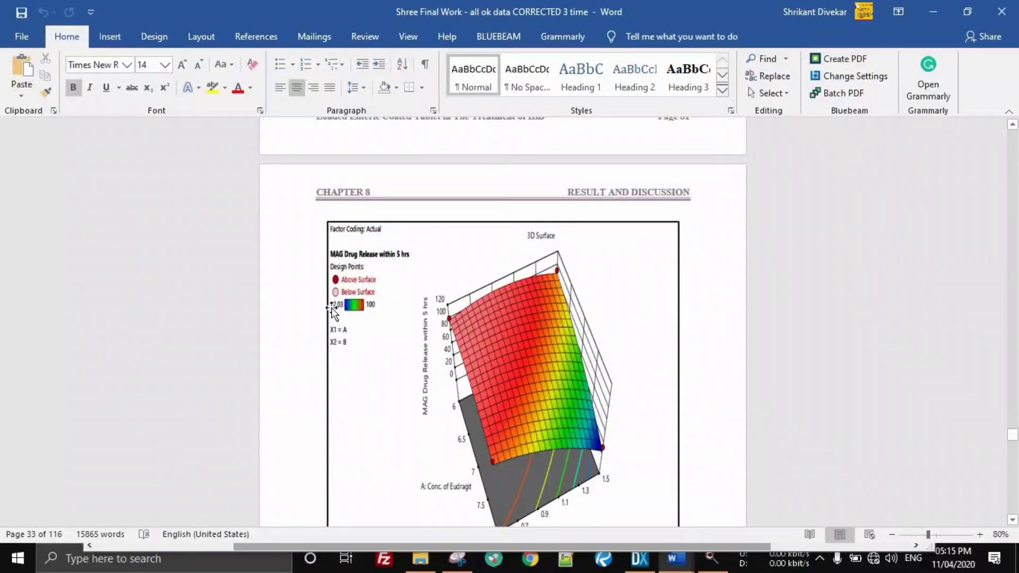
# Examine the 3D and 2D drug release plots and the percentage drug release table of curcumin in Chapter 8.
pyautogui.scroll(-2, 523, 314)
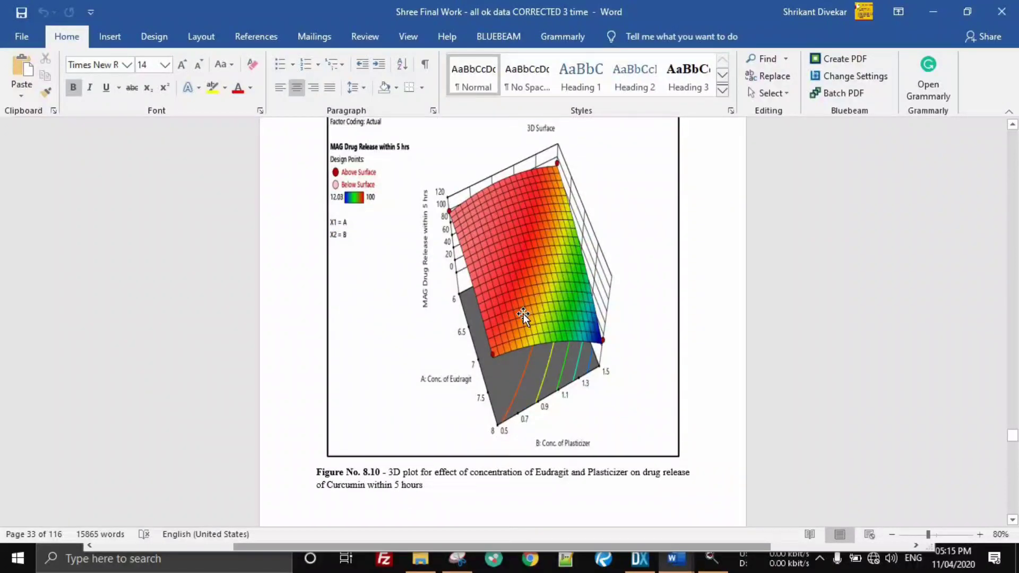
pyautogui.scroll(12, 520, 312)
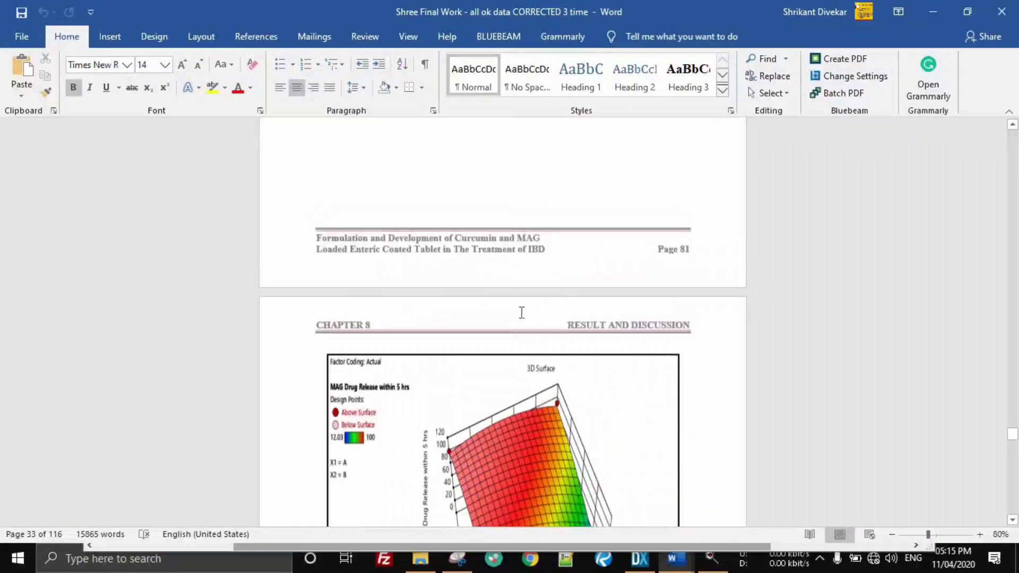
pyautogui.scroll(-18, 522, 313)
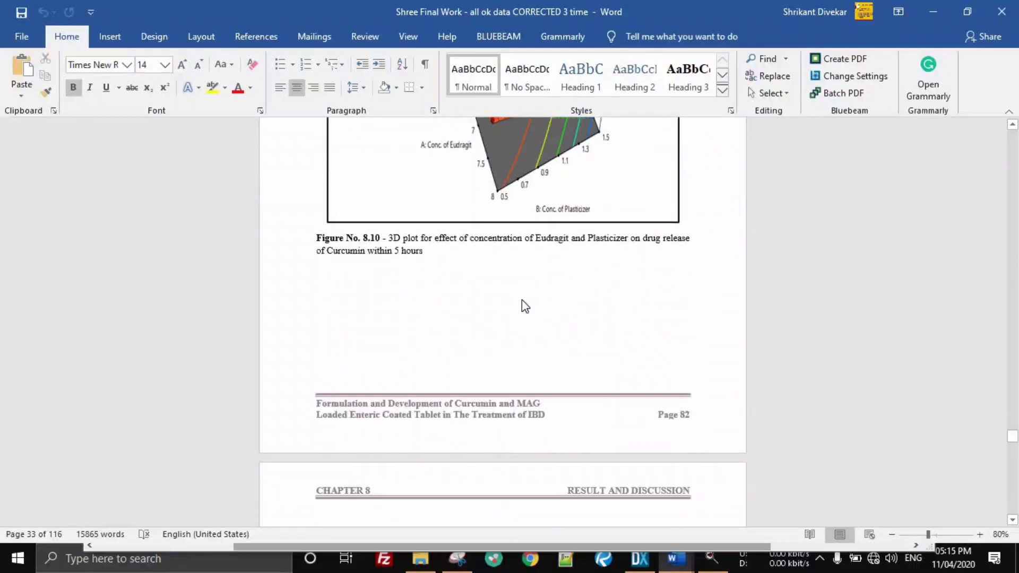
pyautogui.scroll(-18, 521, 300)
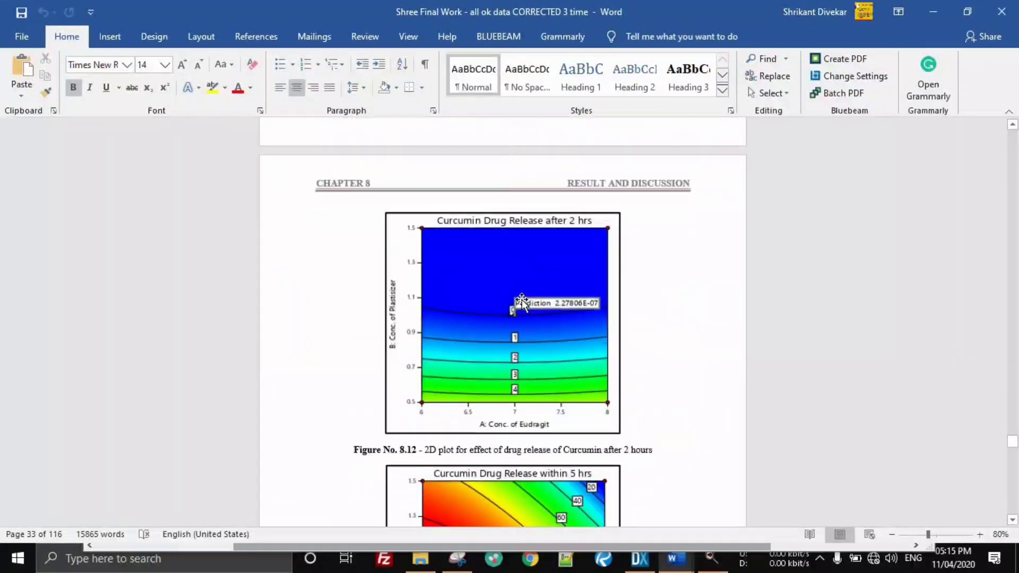
pyautogui.scroll(3, 521, 299)
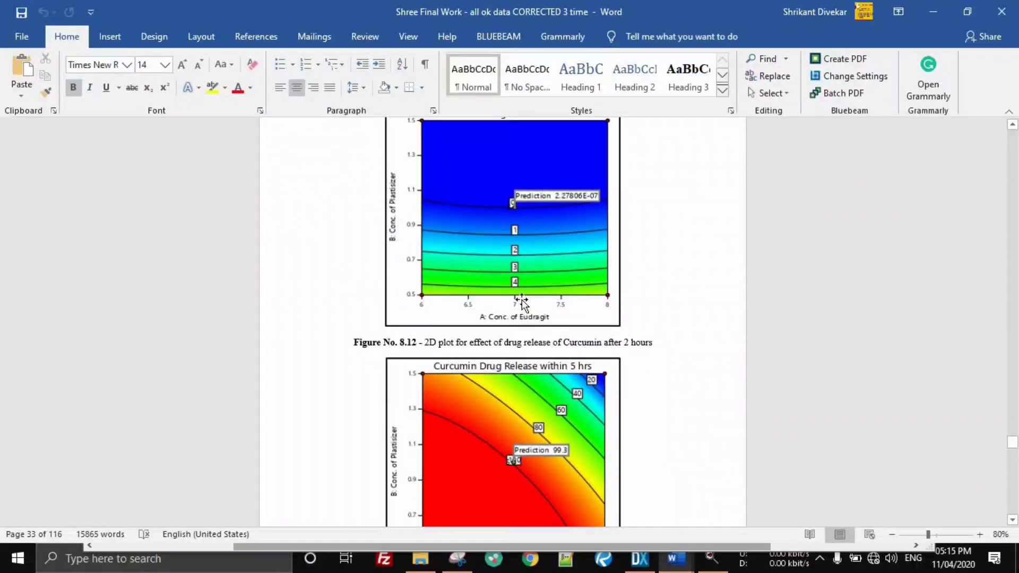
pyautogui.scroll(-15, 521, 300)
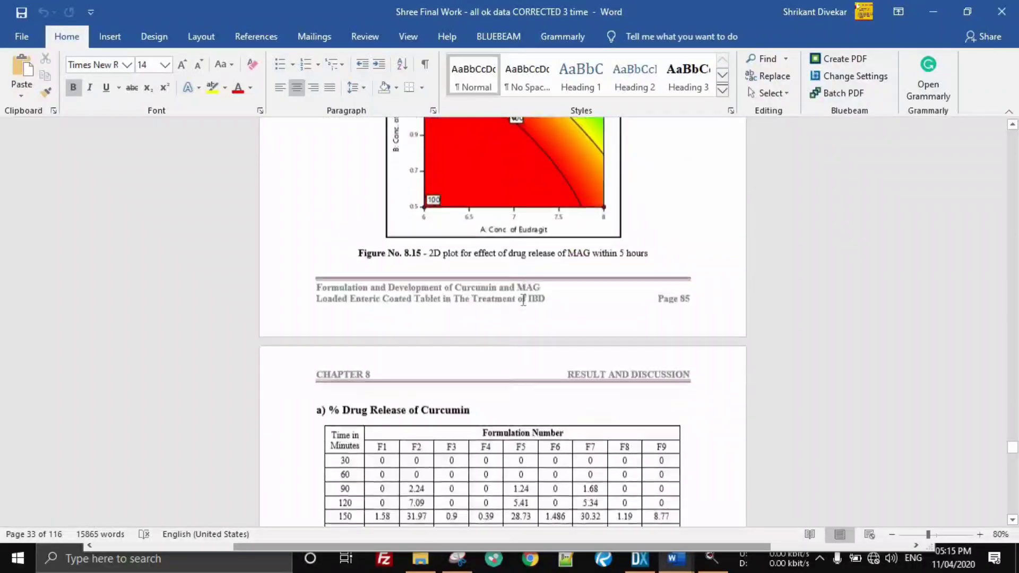
pyautogui.scroll(-8, 523, 300)
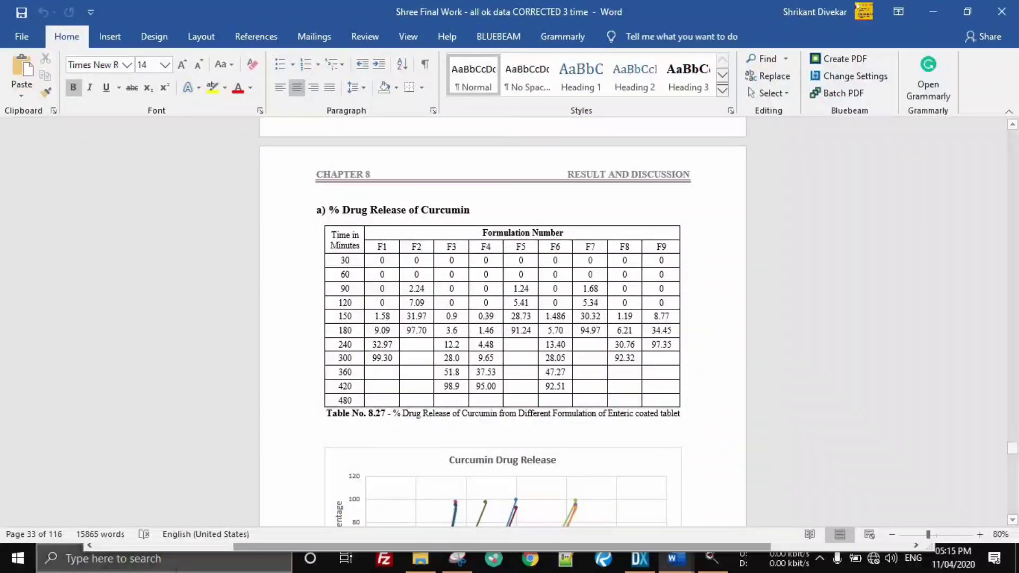
# Switch to File Explorer and open the My Thesis Typing folder on the Desktop.
pyautogui.click(175, 558)
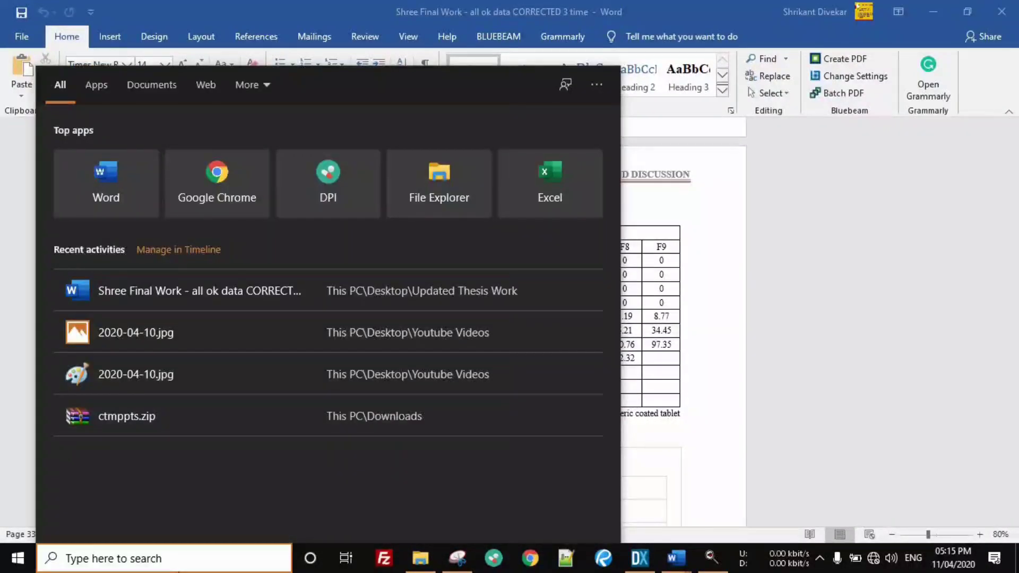
pyautogui.click(696, 459)
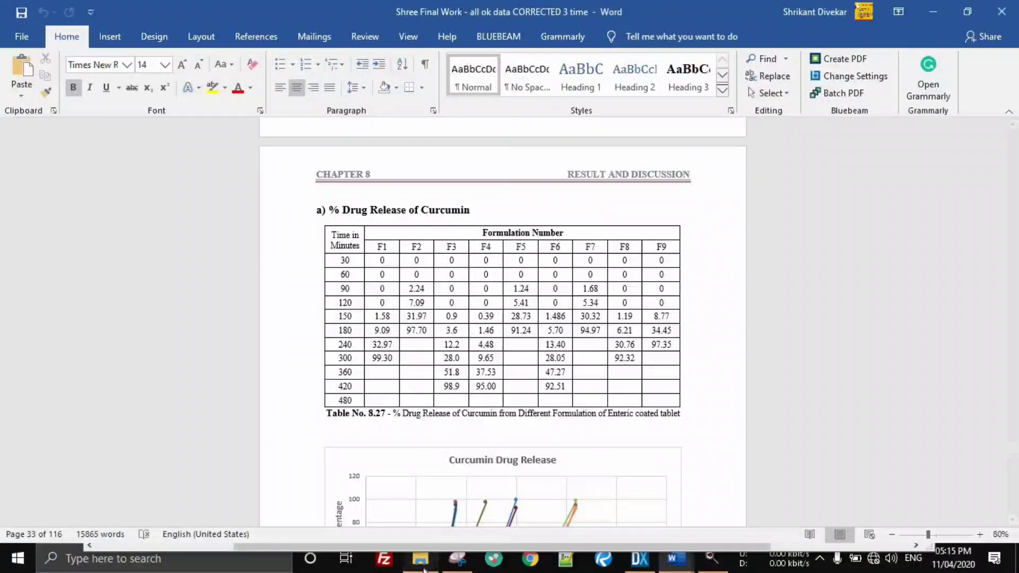
pyautogui.click(420, 558)
pyautogui.click(355, 94)
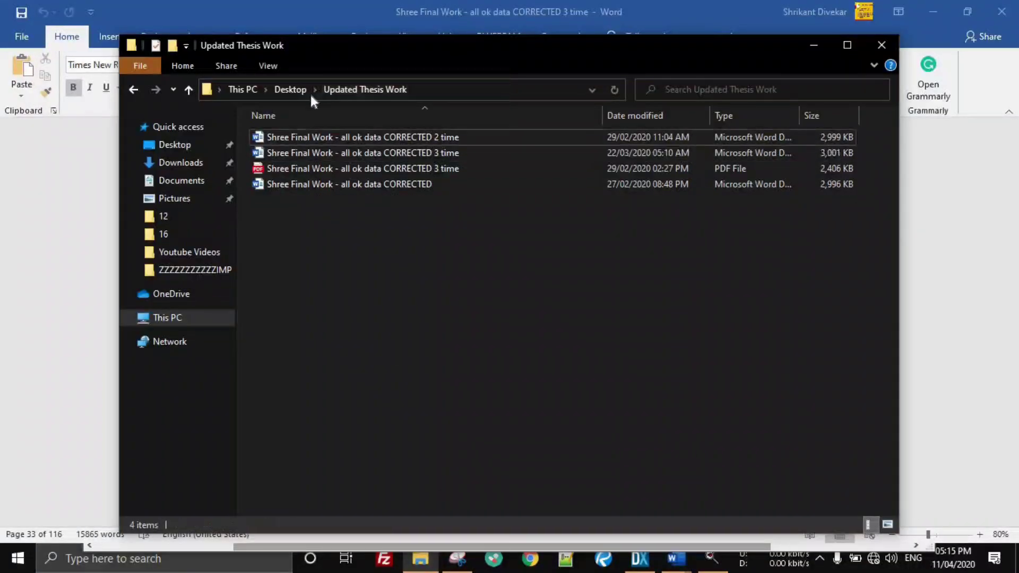
pyautogui.click(295, 93)
pyautogui.scroll(-5, 349, 393)
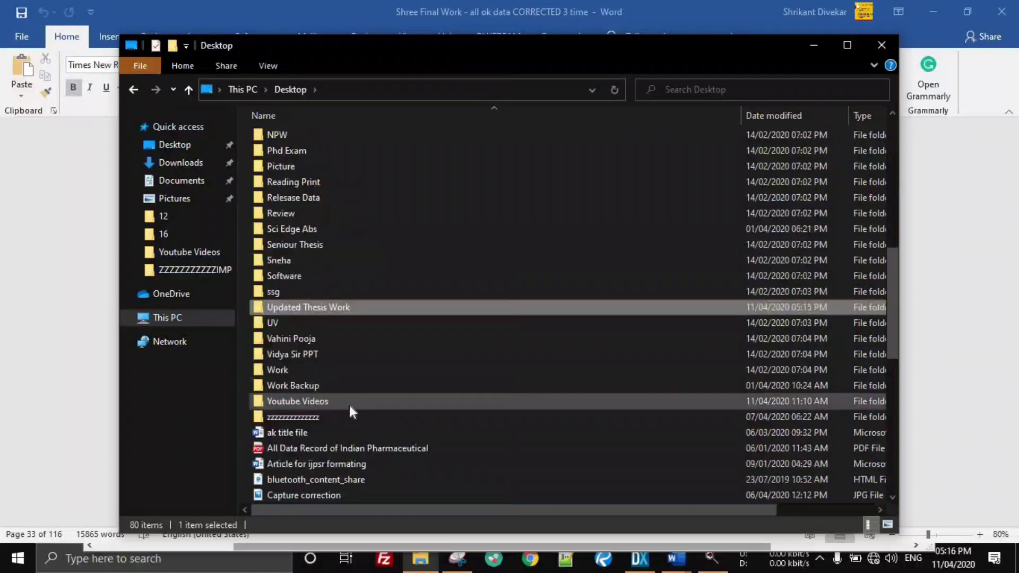
pyautogui.scroll(2, 345, 332)
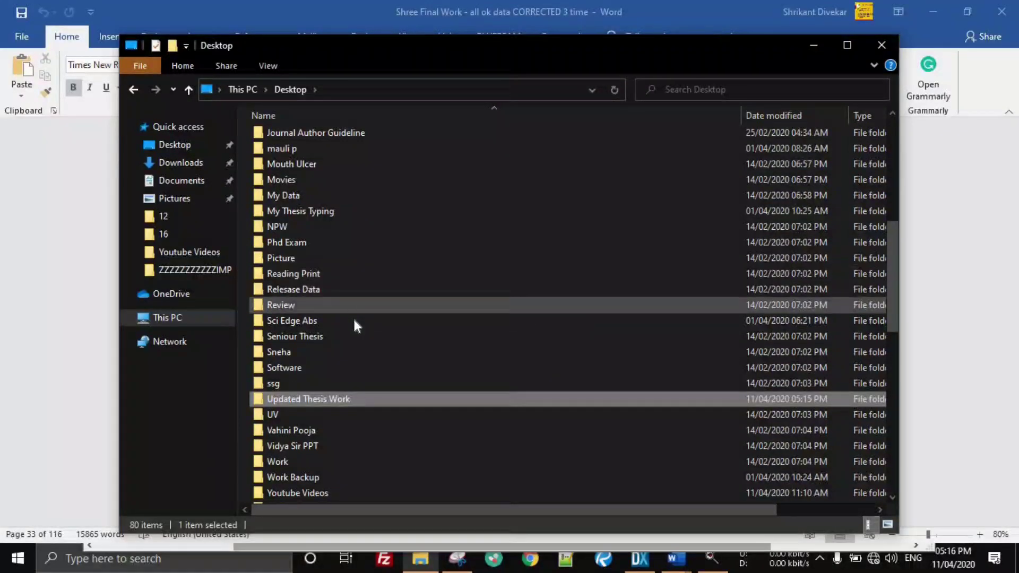
pyautogui.scroll(1, 348, 370)
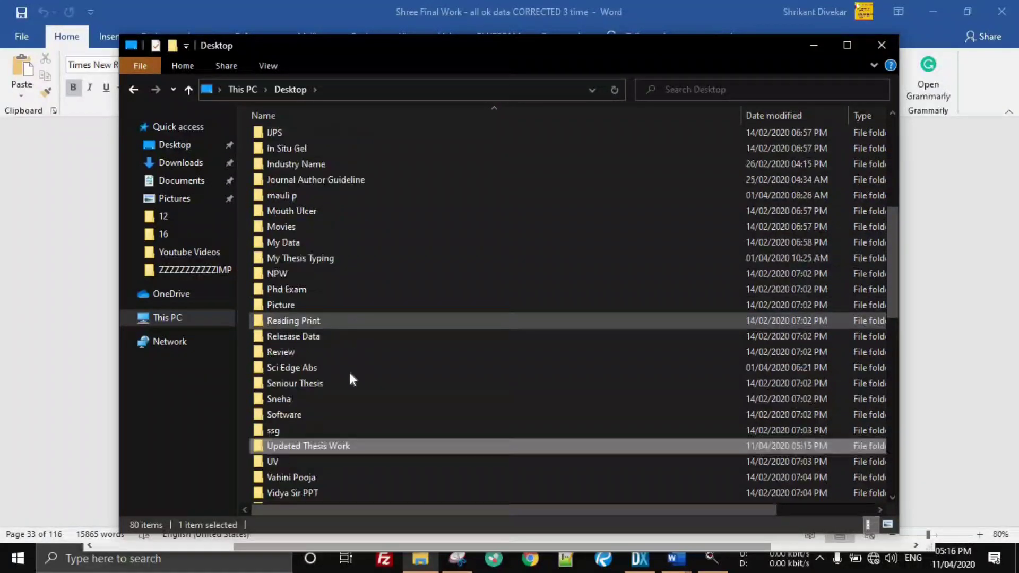
pyautogui.click(335, 258)
pyautogui.doubleClick(335, 258)
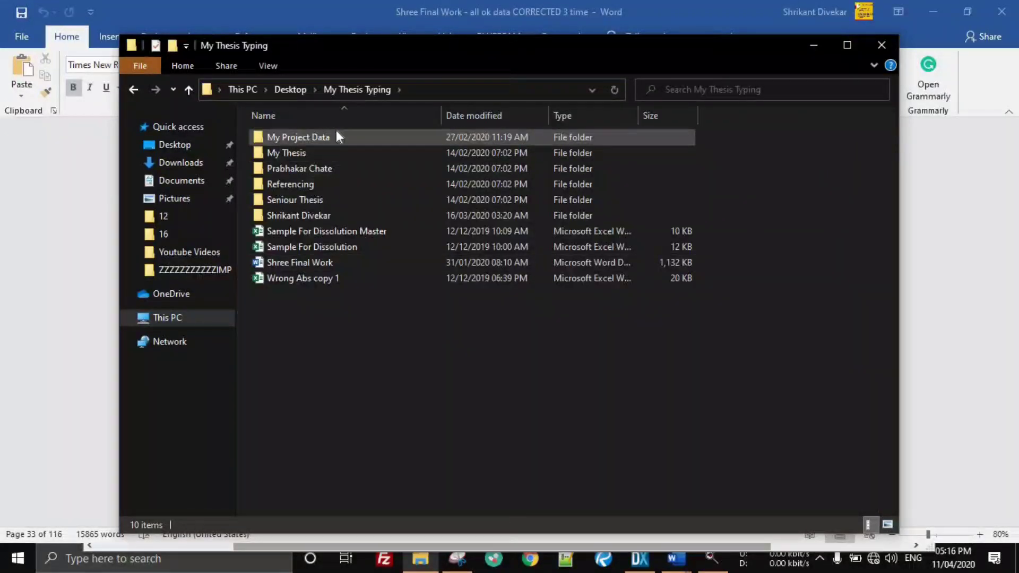
# Open the folder named after the thesis author, check its IJPS subfolder and return to the author's folder.
pyautogui.doubleClick(330, 213)
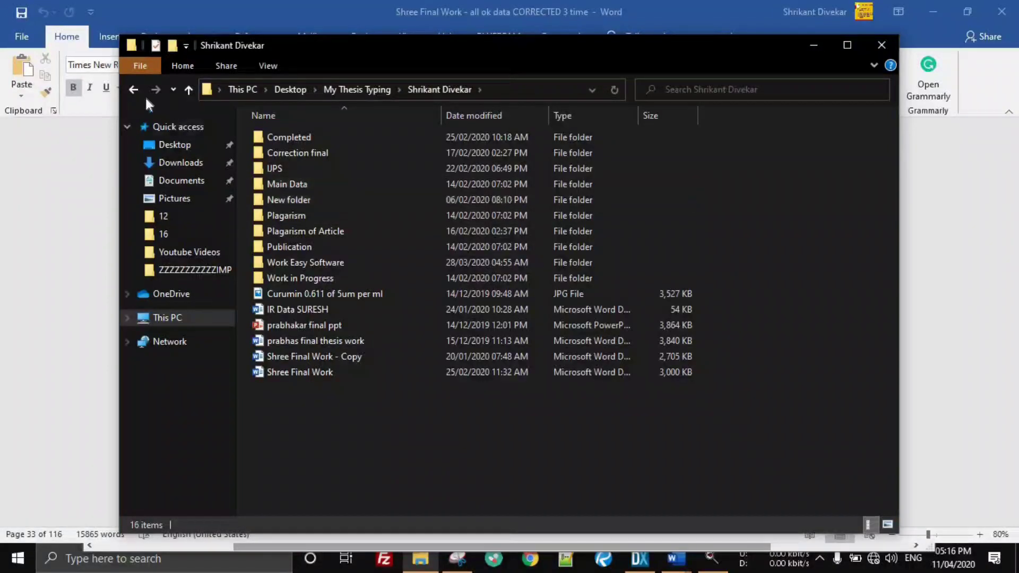
pyautogui.doubleClick(325, 169)
pyautogui.click(322, 169)
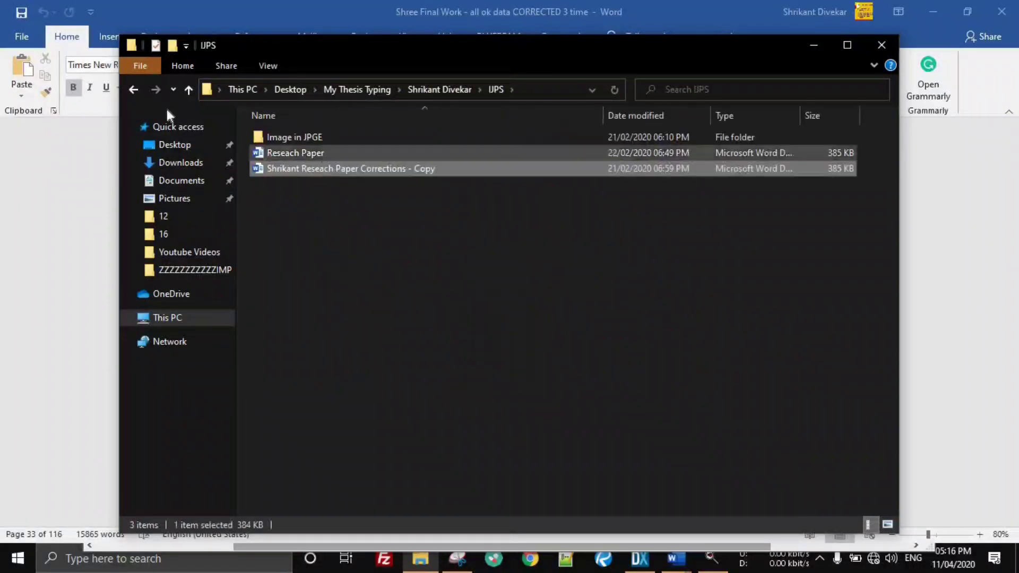
pyautogui.click(139, 89)
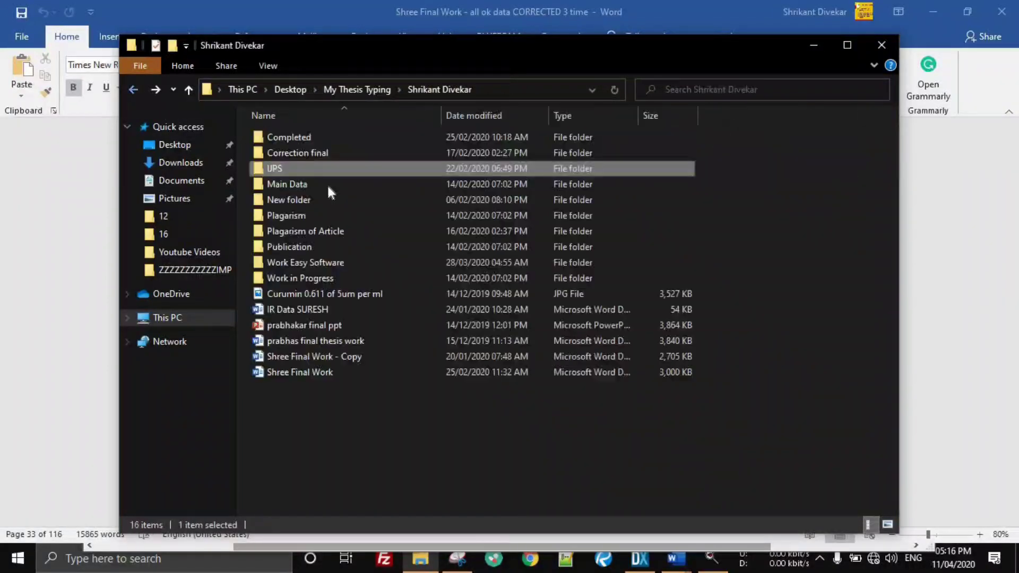
# Open the Word file ending in "Reseach Paper Corrections -" from the cv folder within Publication and IJPSR, in a maximized window.
pyautogui.doubleClick(323, 248)
pyautogui.doubleClick(330, 143)
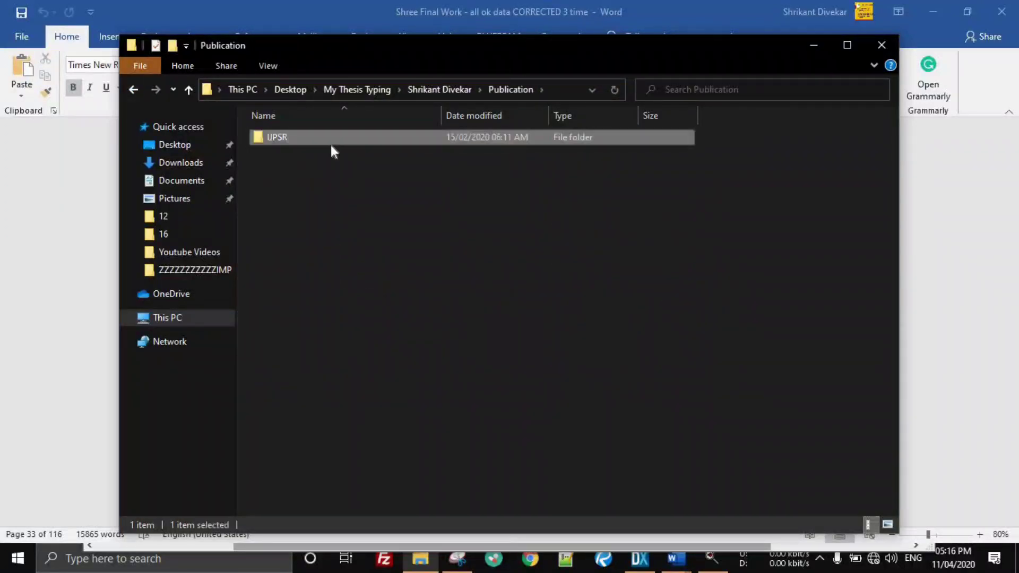
pyautogui.doubleClick(325, 152)
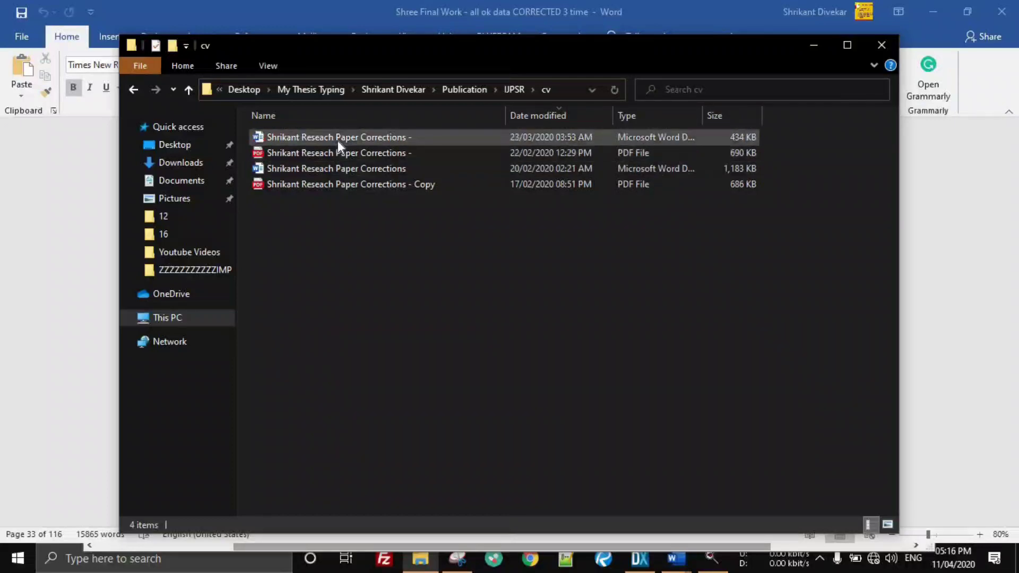
pyautogui.doubleClick(338, 141)
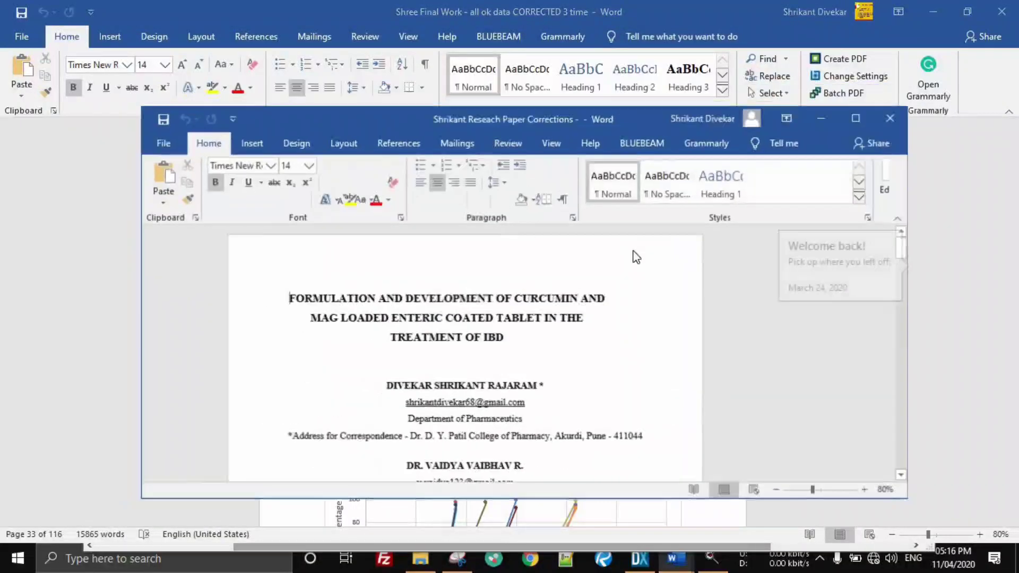
pyautogui.click(838, 105)
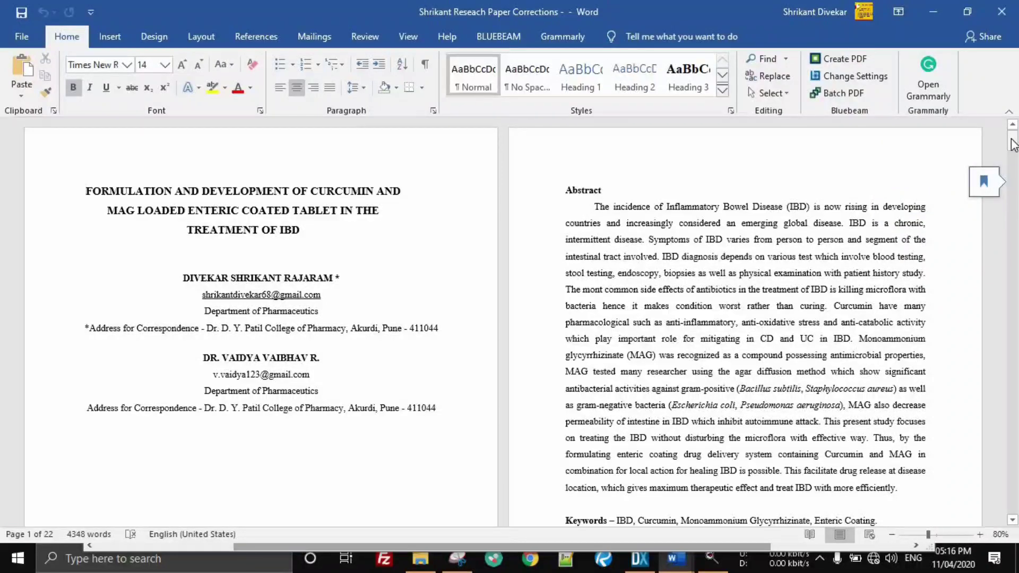
# Examine the 3D and 2D plots of curcumin drug release after 2 hours in the research paper at 110% zoom.
pyautogui.moveTo(1014, 143); pyautogui.dragTo(1015, 274)
pyautogui.scroll(-15, 846, 298)
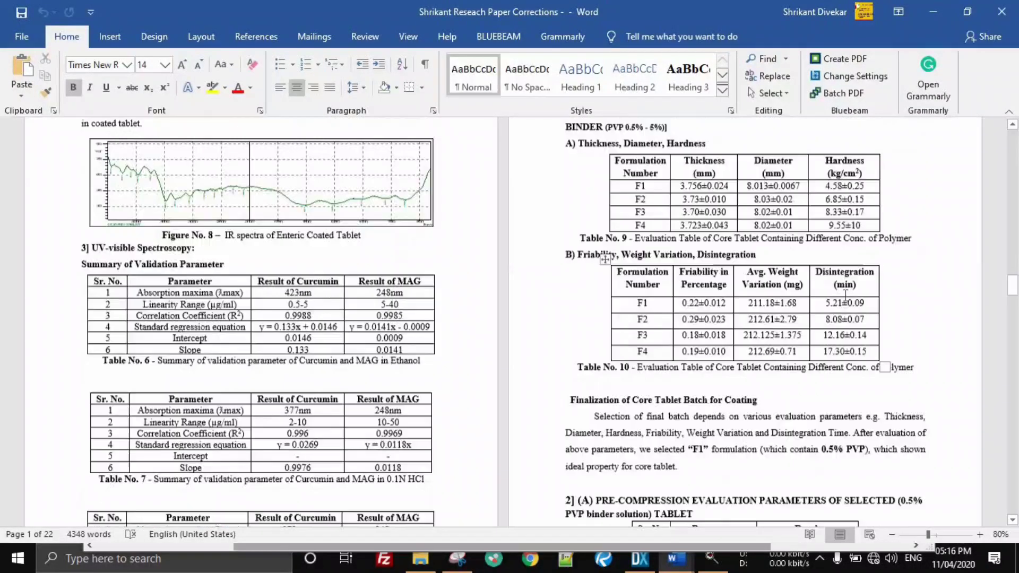
pyautogui.scroll(-10, 1015, 440)
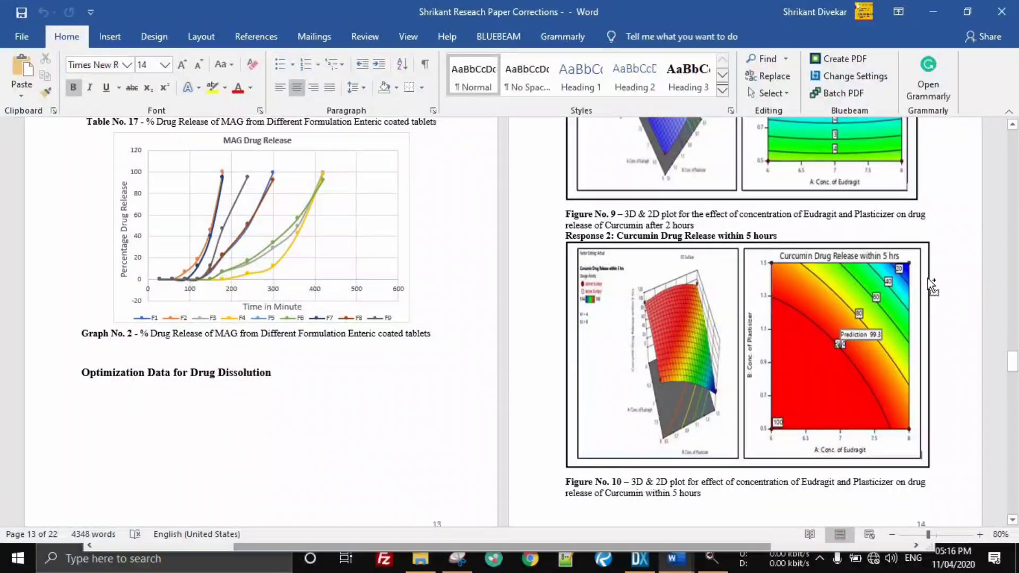
pyautogui.scroll(3, 871, 292)
pyautogui.scroll(-12, 772, 425)
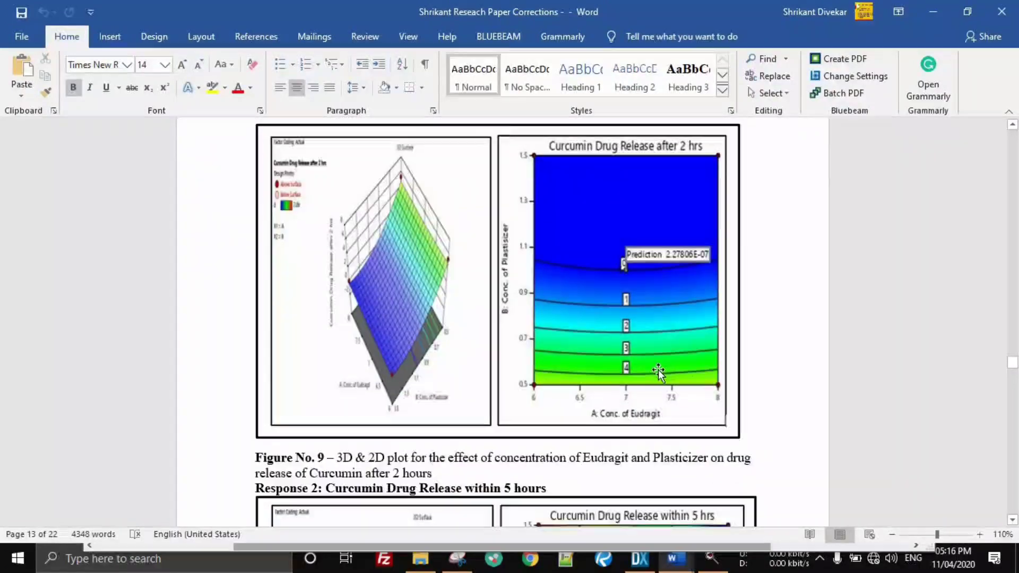
pyautogui.scroll(2, 530, 340)
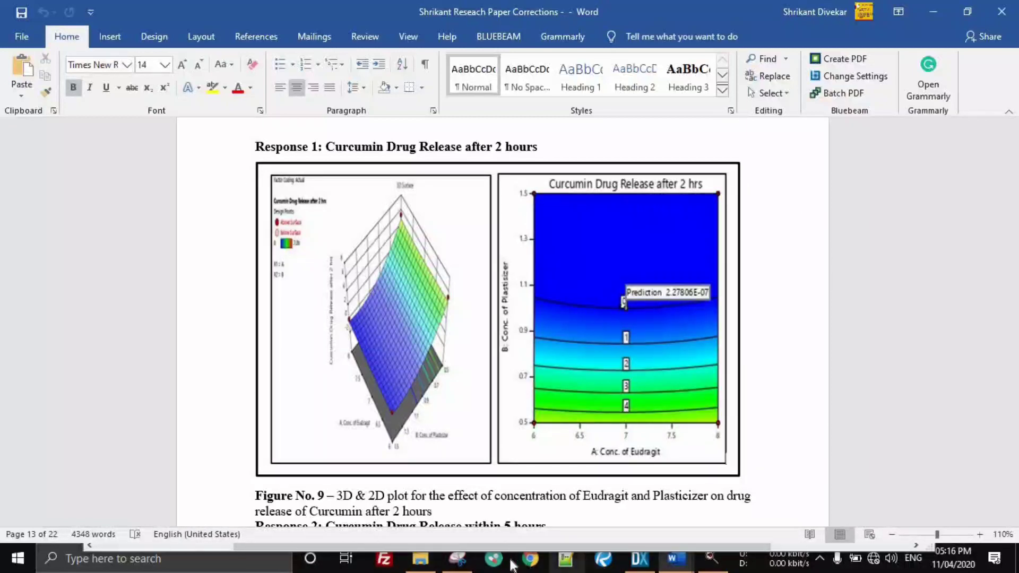
pyautogui.moveTo(465, 567)
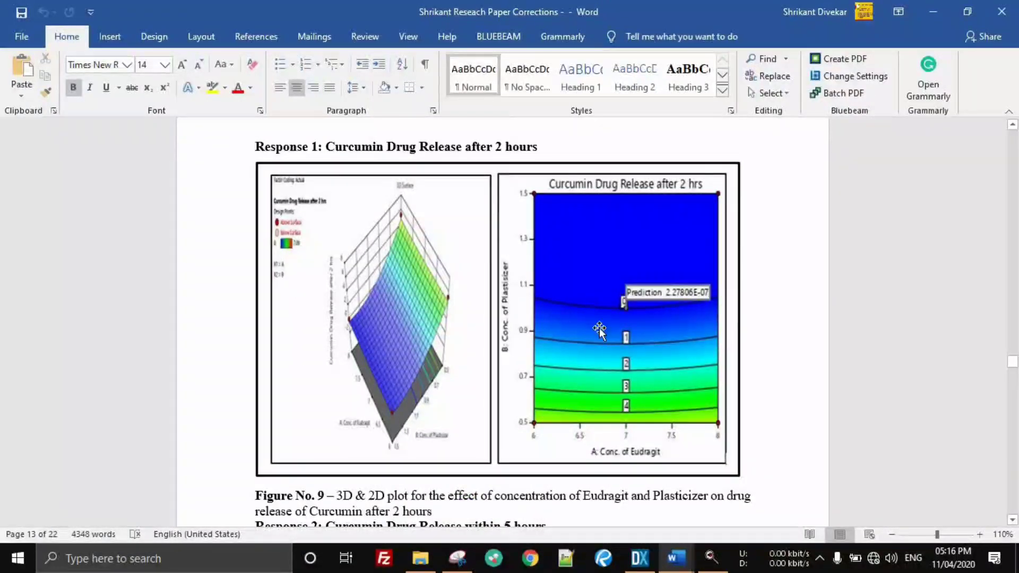
# Examine the 3D and 2D plots of Responses 1 to 4 in the research paper and close the document.
pyautogui.scroll(-5, 526, 337)
pyautogui.scroll(2, 526, 337)
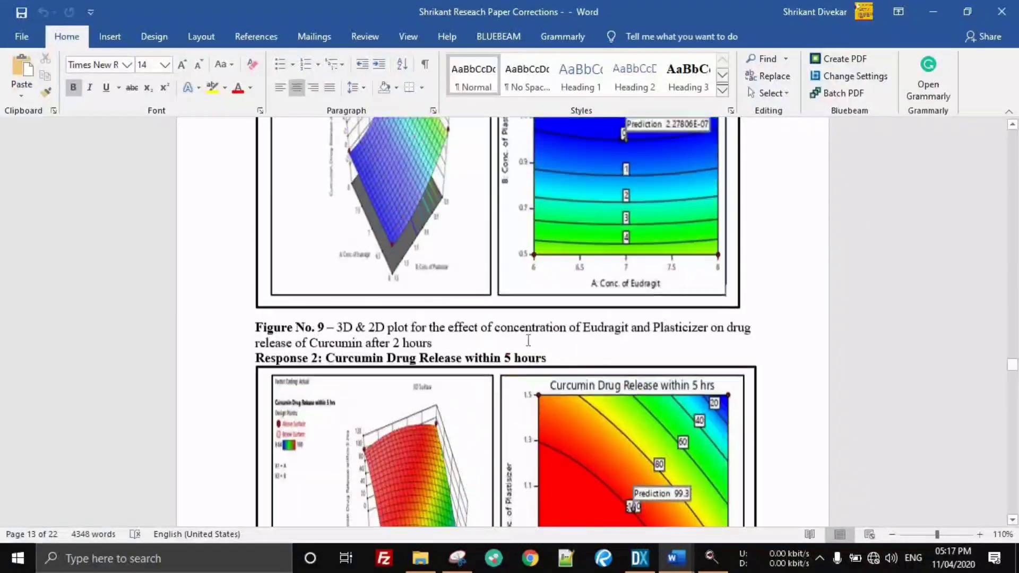
pyautogui.scroll(4, 528, 338)
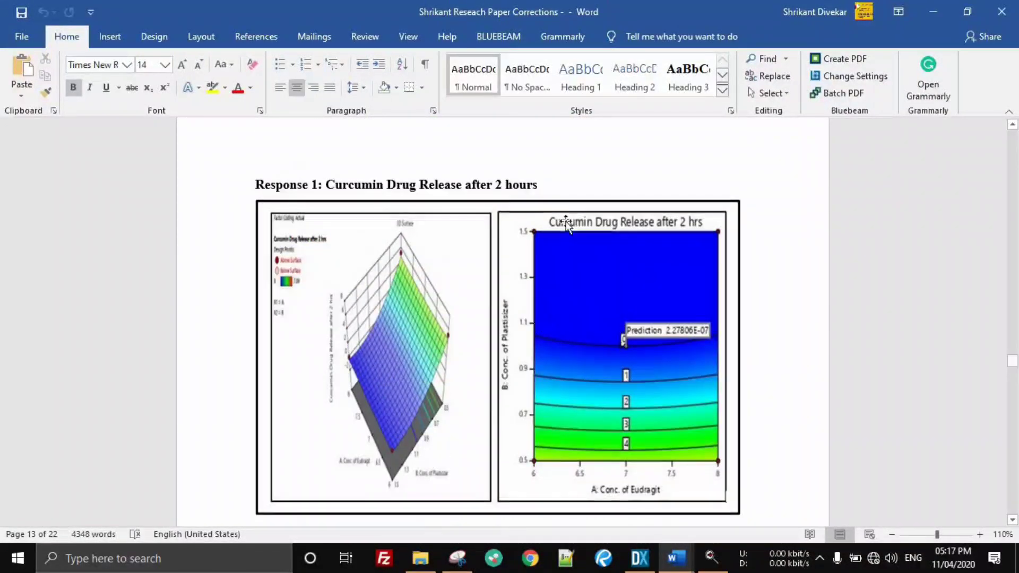
pyautogui.click(528, 338)
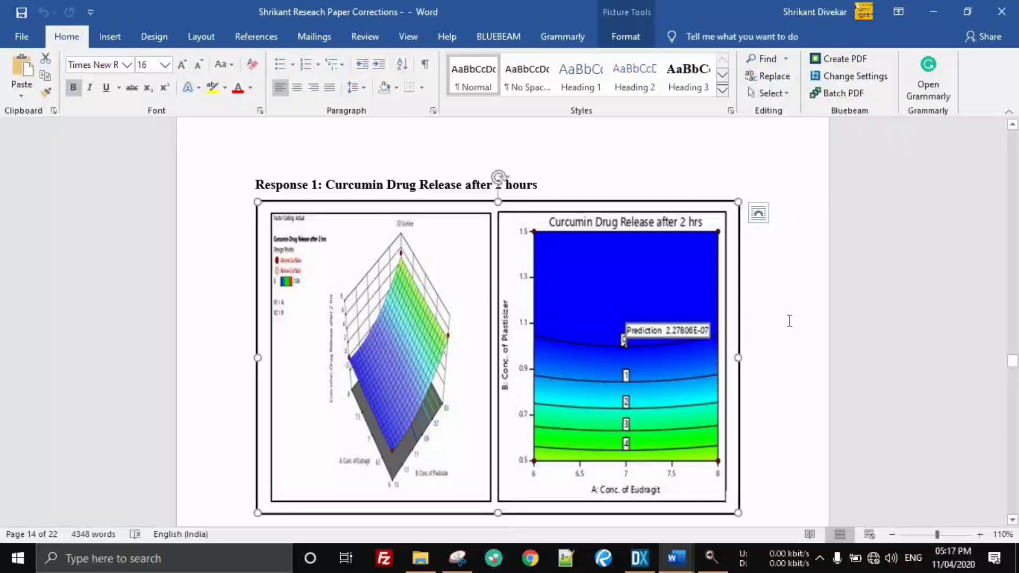
pyautogui.scroll(-5, 790, 321)
pyautogui.scroll(-14, 791, 321)
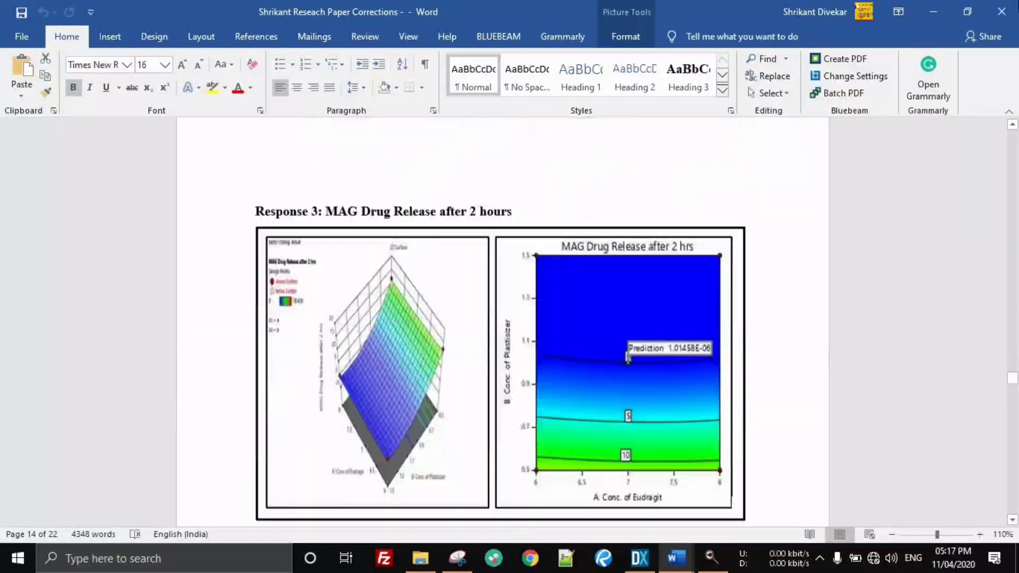
pyautogui.scroll(-6, 710, 210)
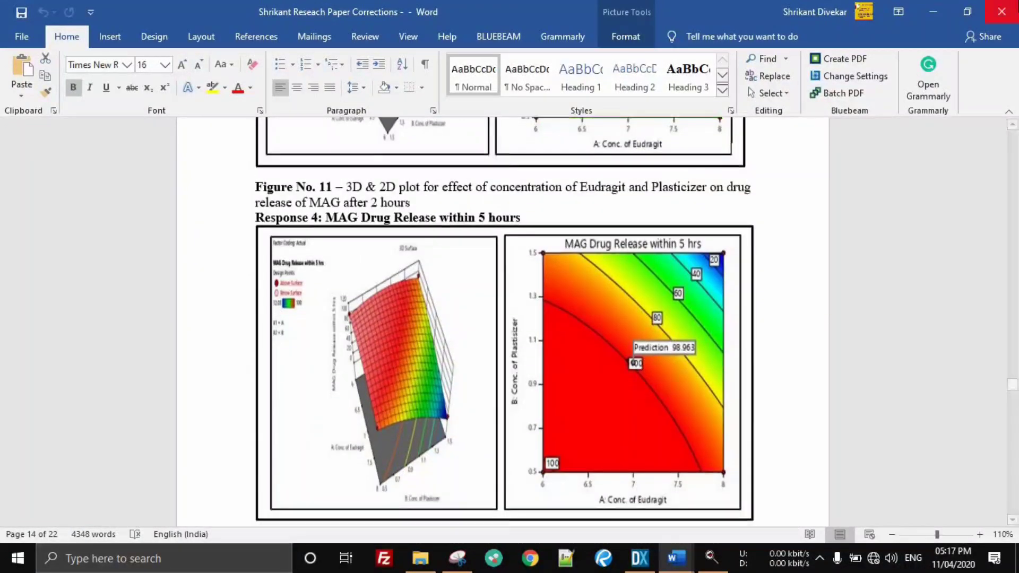
pyautogui.click(1013, 5)
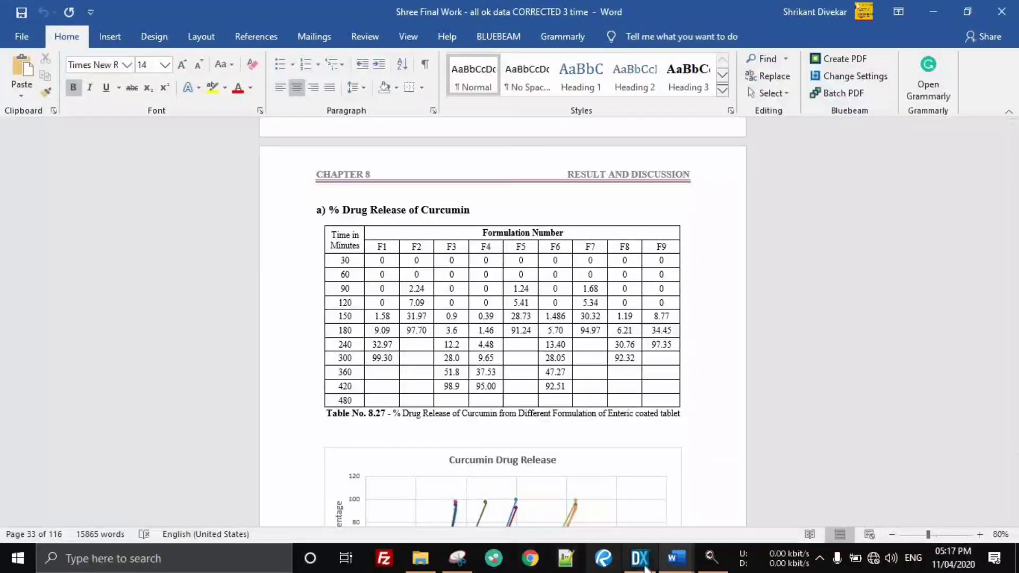
# Switch to Design-Expert and review the design table and the ANOVA for curcumin drug release after 2 hours.
pyautogui.click(640, 558)
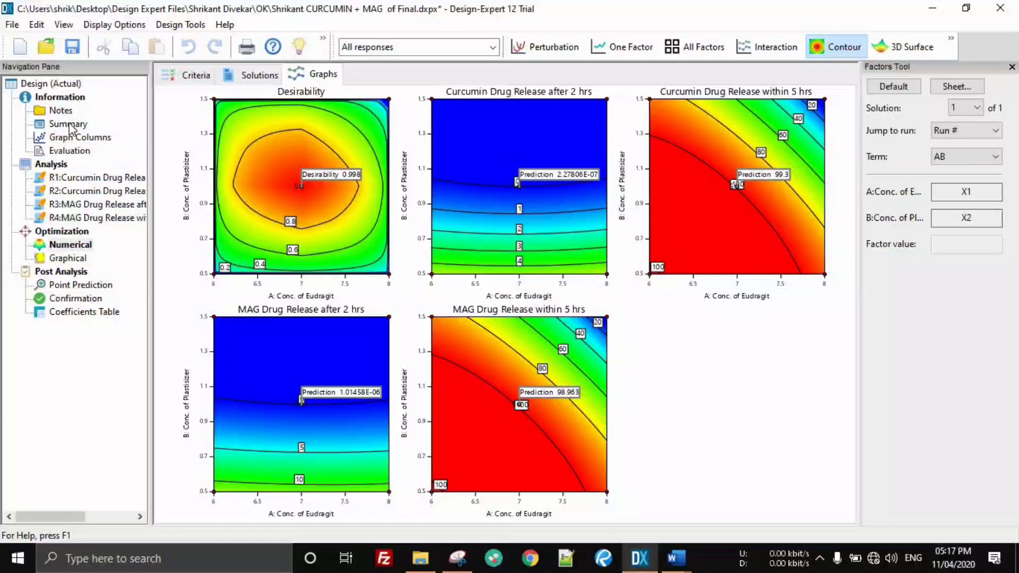
pyautogui.click(74, 84)
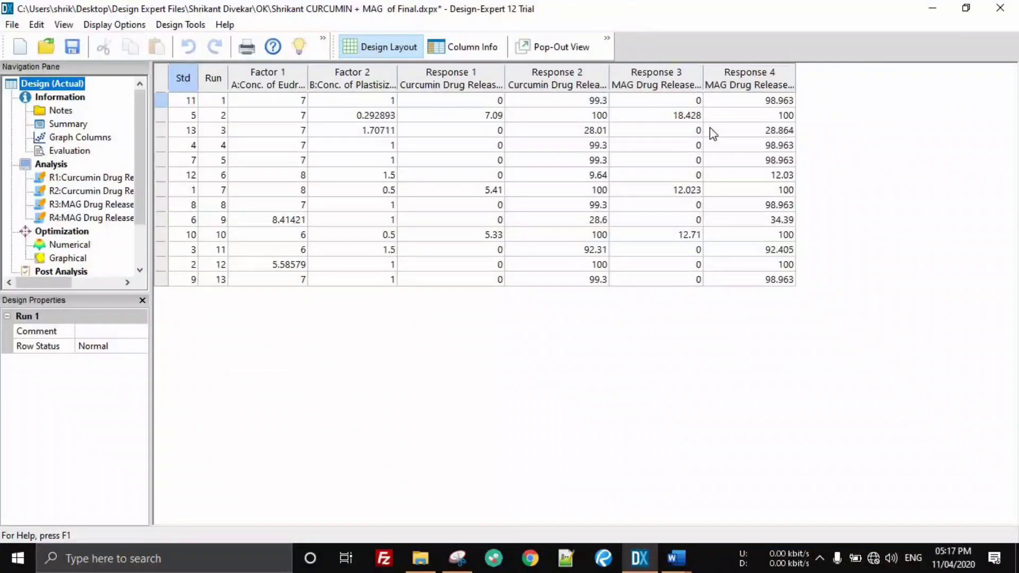
pyautogui.click(96, 177)
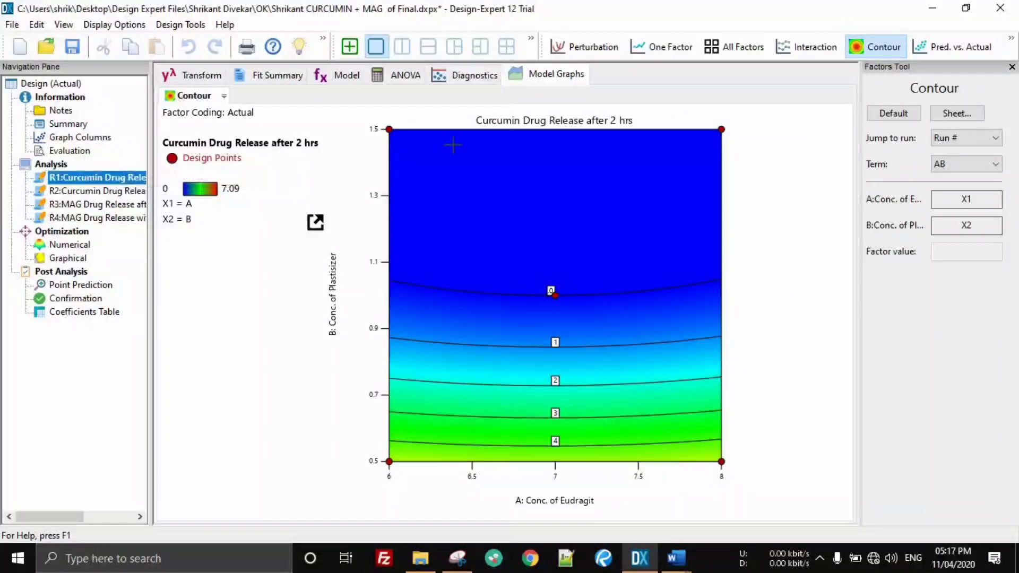
pyautogui.click(399, 79)
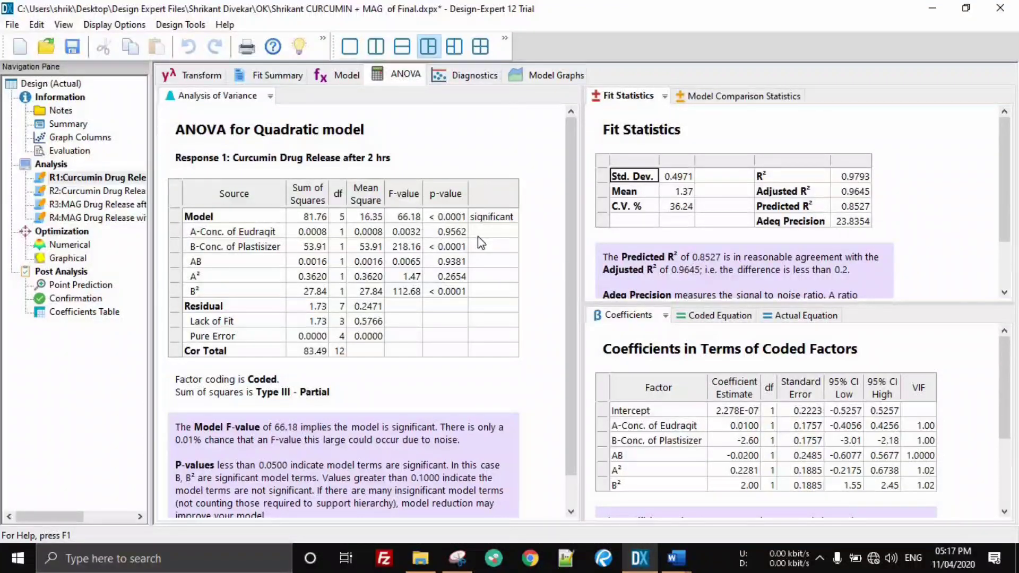
# Examine the diagnostics for curcumin drug release after 2 hours, including the Cook's Distance plot and the residuals report.
pyautogui.click(480, 75)
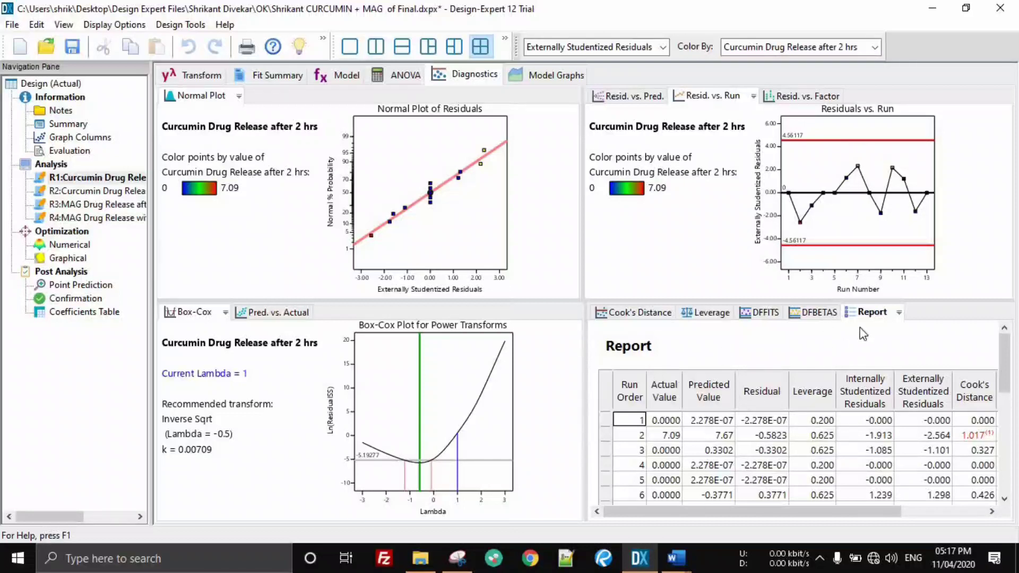
pyautogui.click(872, 316)
pyautogui.click(640, 313)
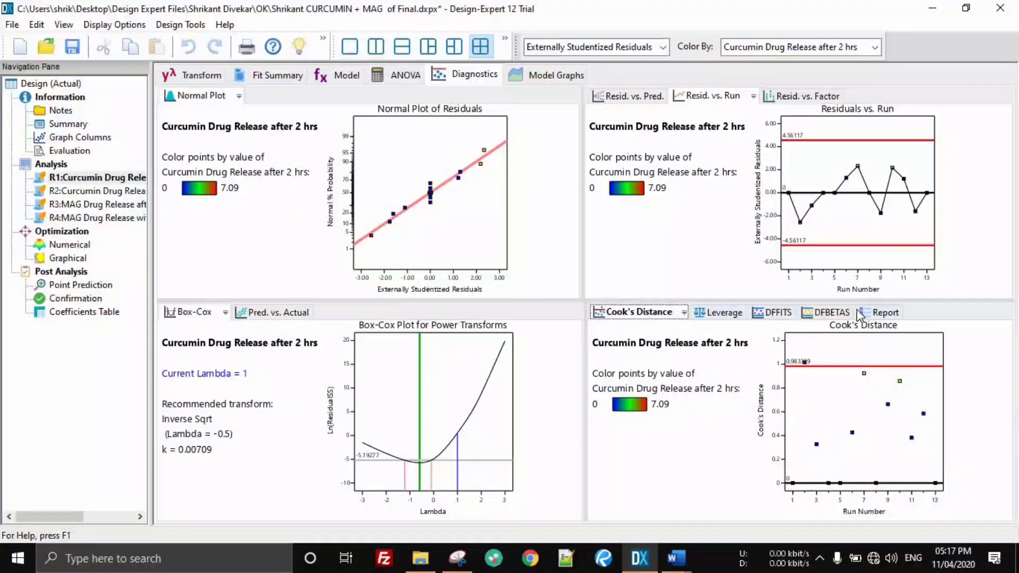
pyautogui.click(882, 313)
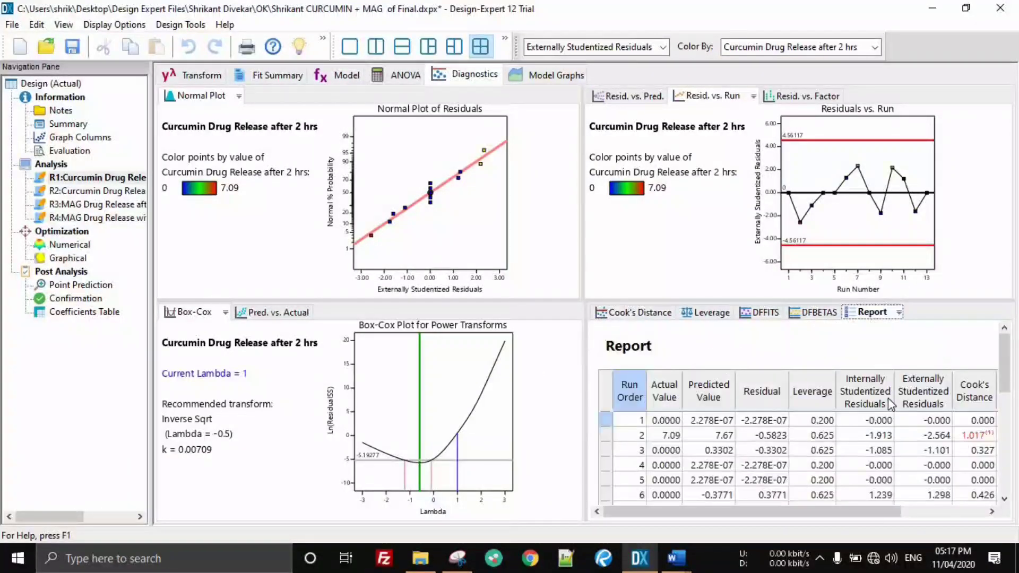
pyautogui.scroll(-5, 890, 404)
pyautogui.scroll(5, 870, 398)
# Show the 3D surface graph of curcumin drug release after 2 hours and rotate it to about horizontal 120, vertical 43.
pyautogui.click(549, 78)
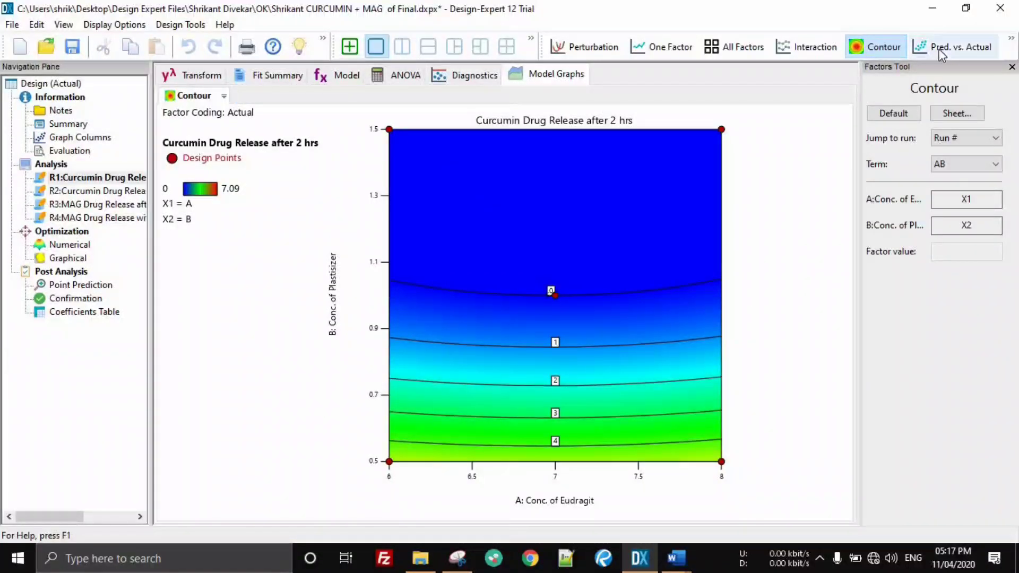
pyautogui.click(1011, 38)
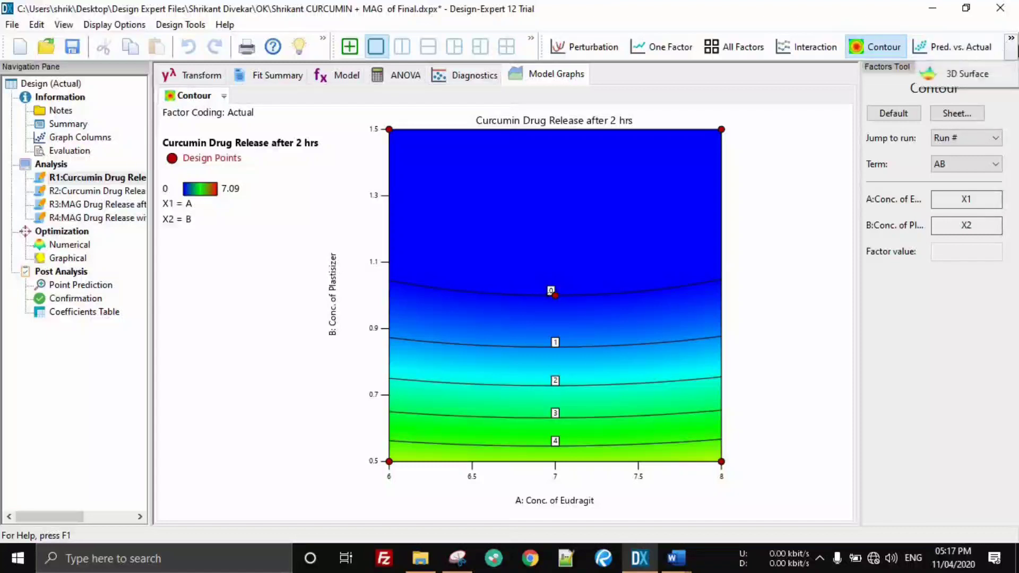
pyautogui.click(974, 73)
pyautogui.moveTo(573, 319); pyautogui.dragTo(450, 299)
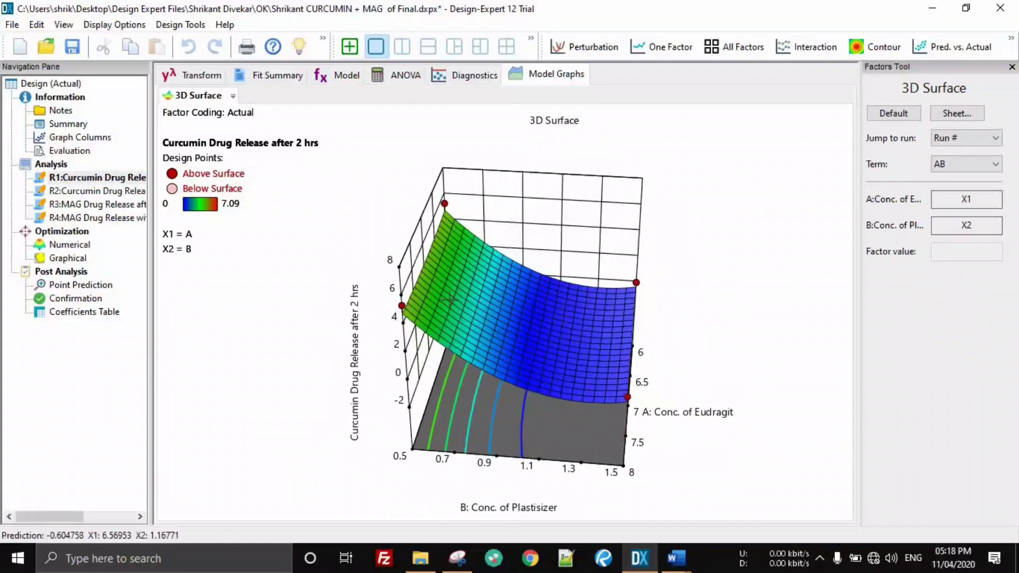
pyautogui.rightClick(508, 245)
pyautogui.click(688, 155)
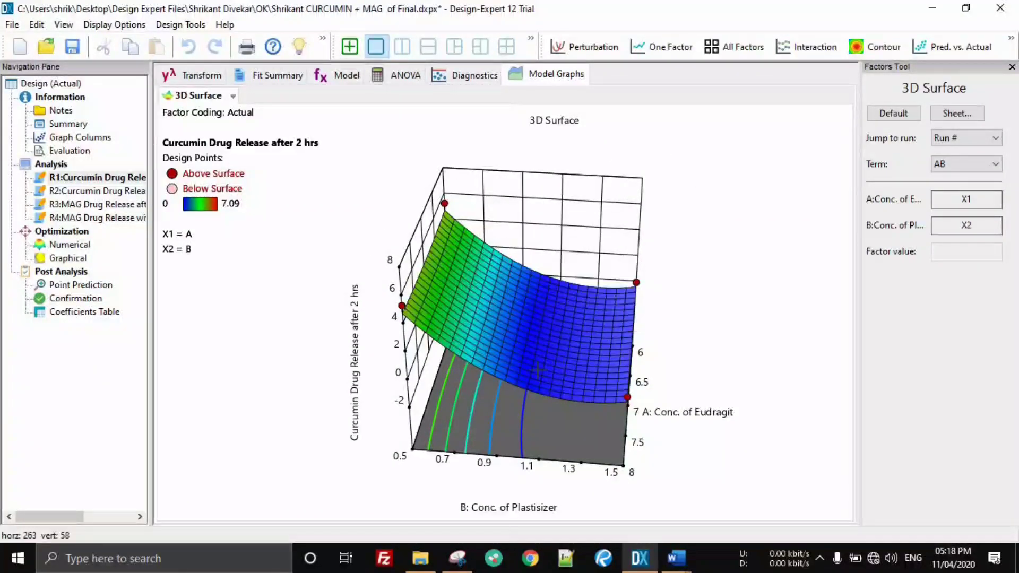
pyautogui.moveTo(537, 369); pyautogui.dragTo(480, 318)
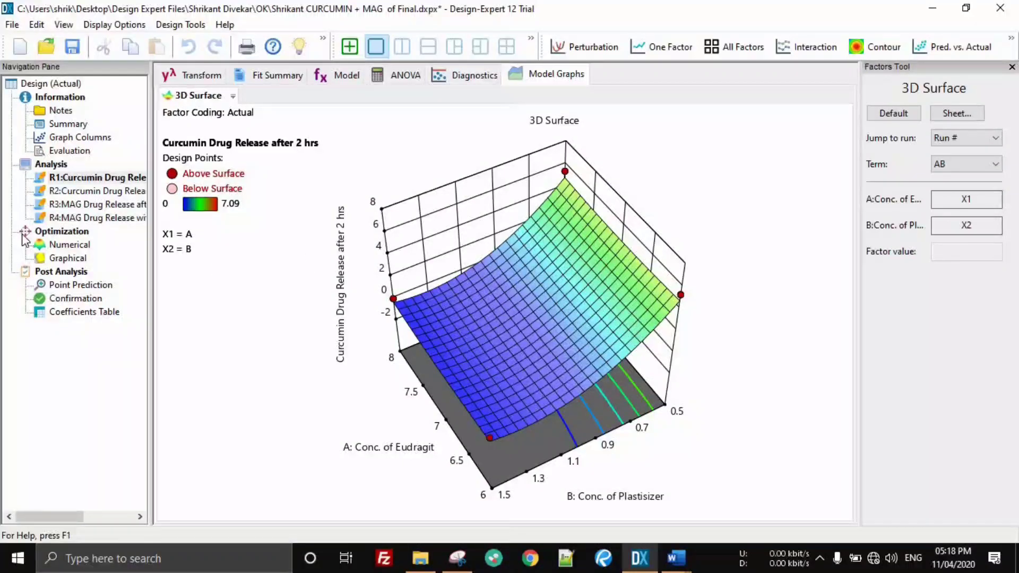
# Compare the 5-hour curcumin surface and numerical optimization graphs with the 2-hour curcumin surface, tilting the latter to about vertical 61.
pyautogui.click(83, 192)
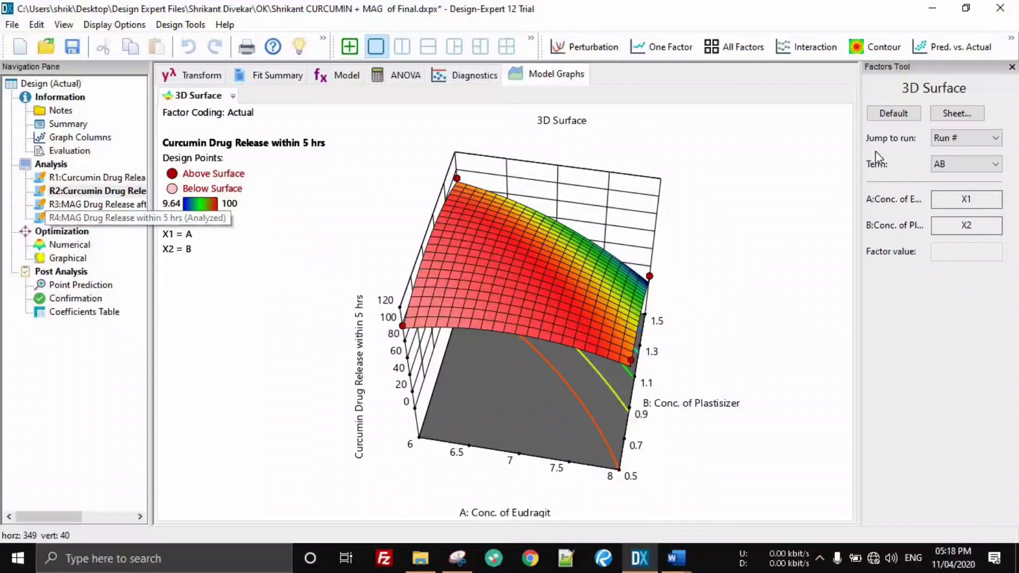
pyautogui.click(58, 246)
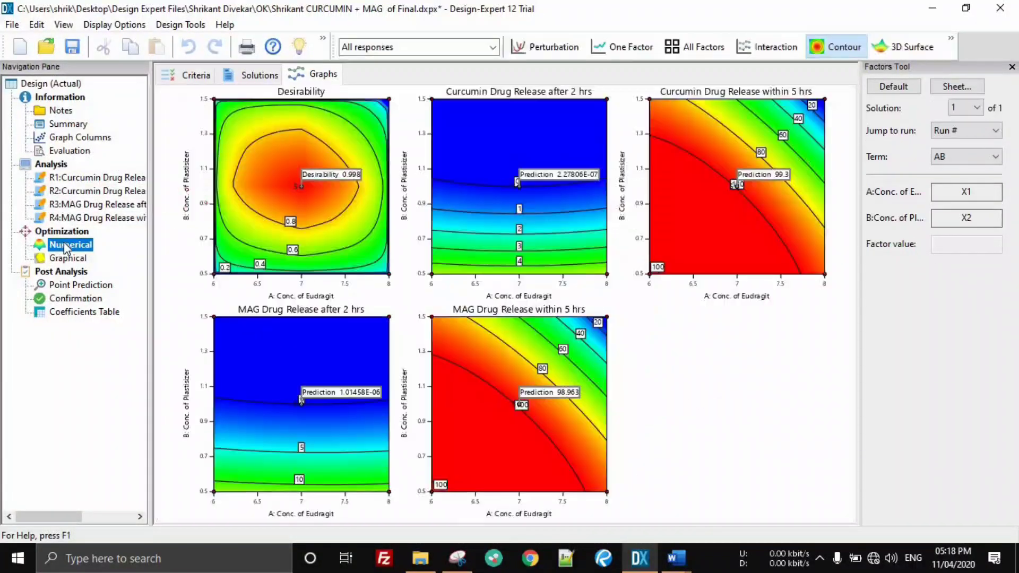
pyautogui.click(85, 177)
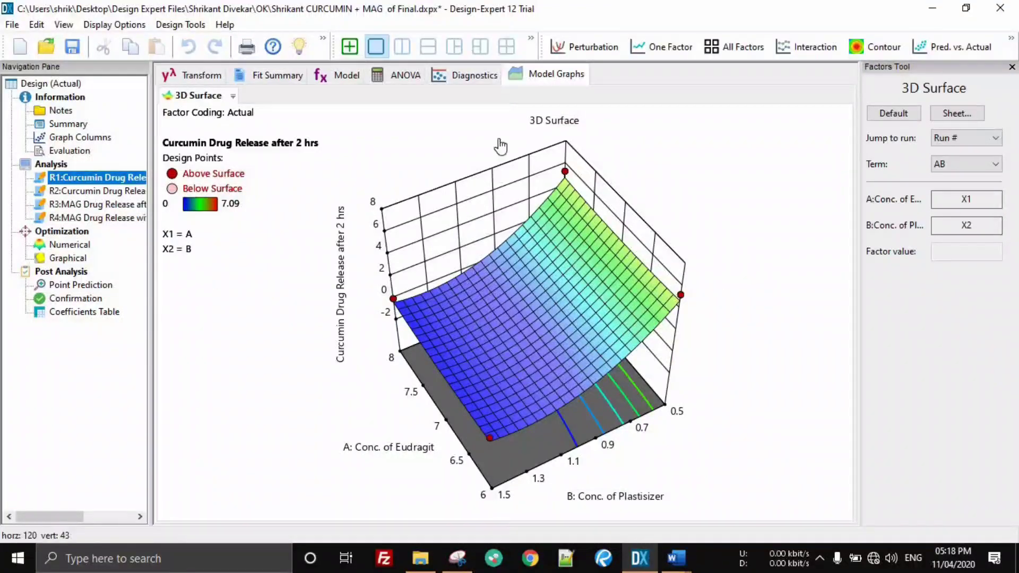
pyautogui.moveTo(509, 302); pyautogui.dragTo(510, 292)
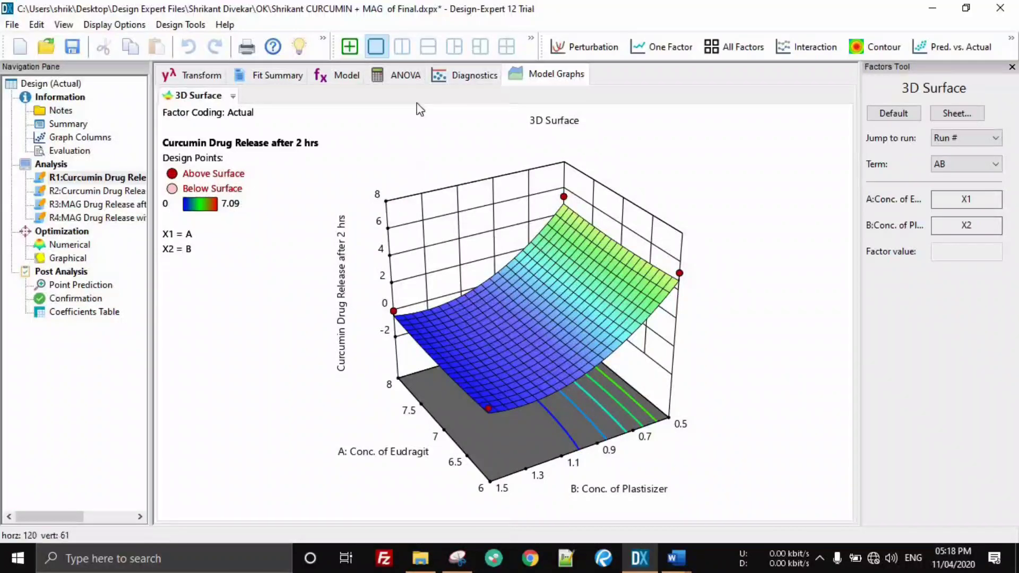
# Examine the ANOVA fit statistics and the actual, predicted and residual values in the diagnostics report for curcumin release after 2 hours.
pyautogui.click(405, 76)
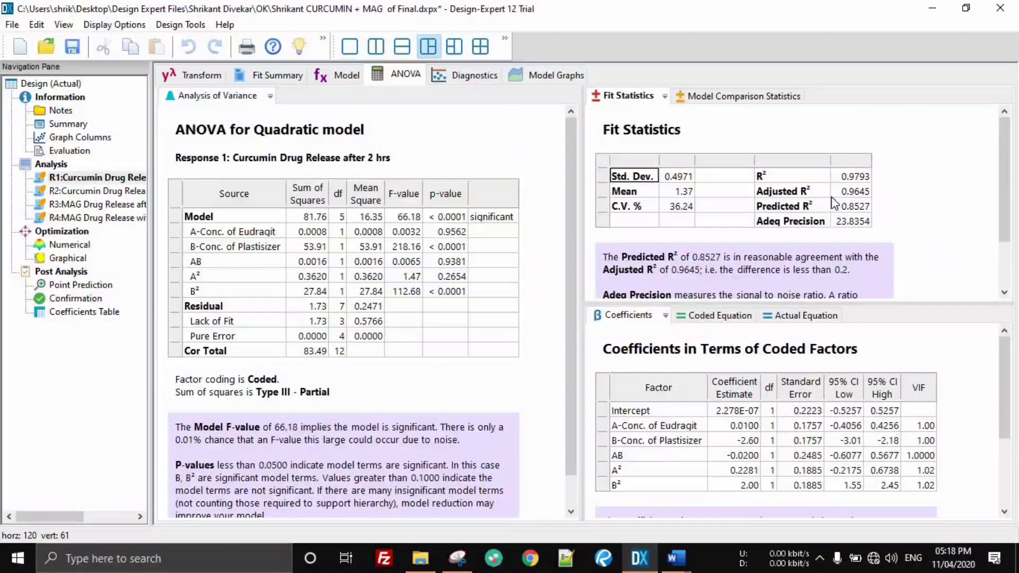
pyautogui.click(477, 76)
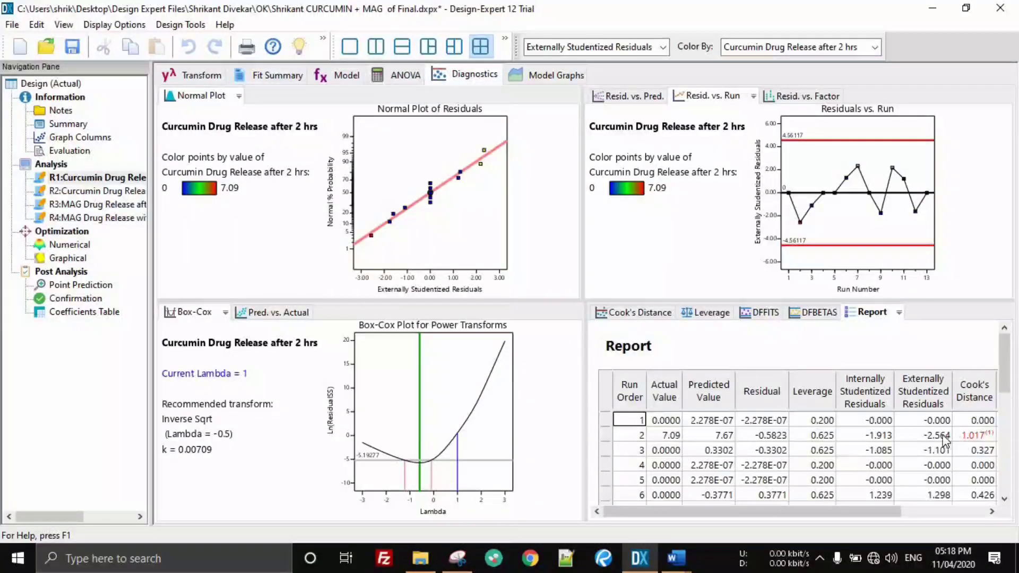
pyautogui.scroll(-5, 905, 429)
pyautogui.scroll(5, 907, 434)
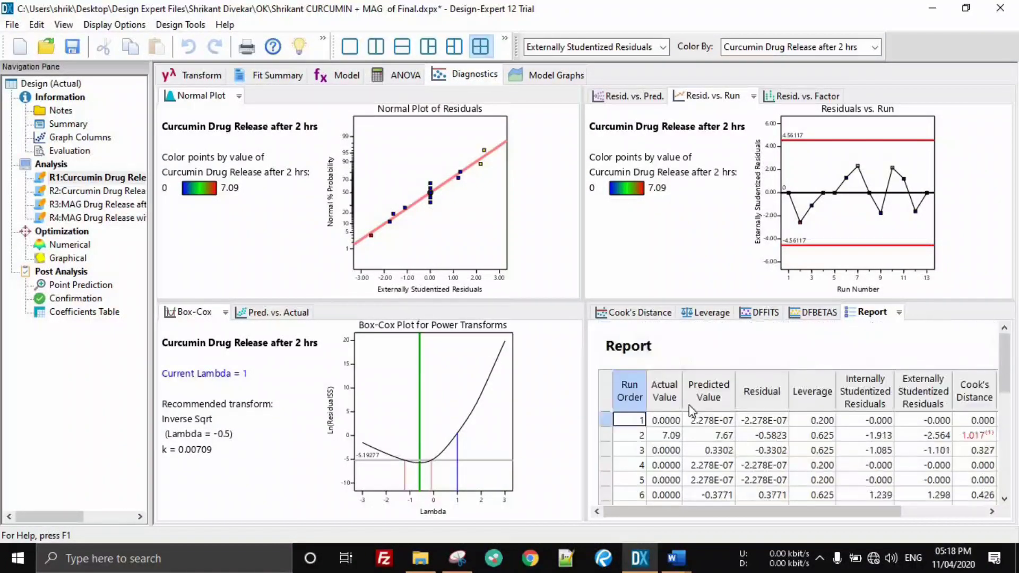
pyautogui.rightClick(690, 410)
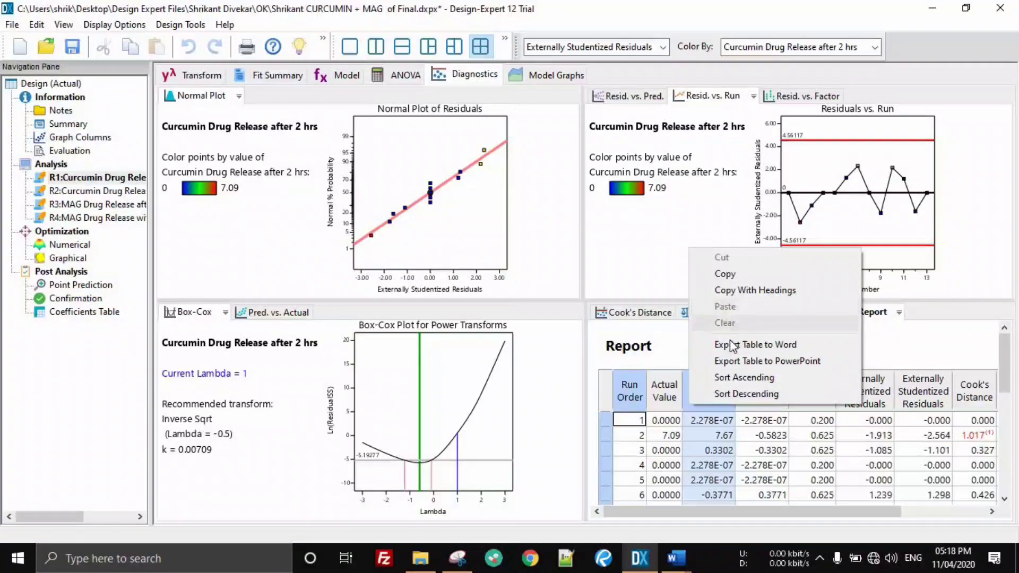
pyautogui.click(920, 479)
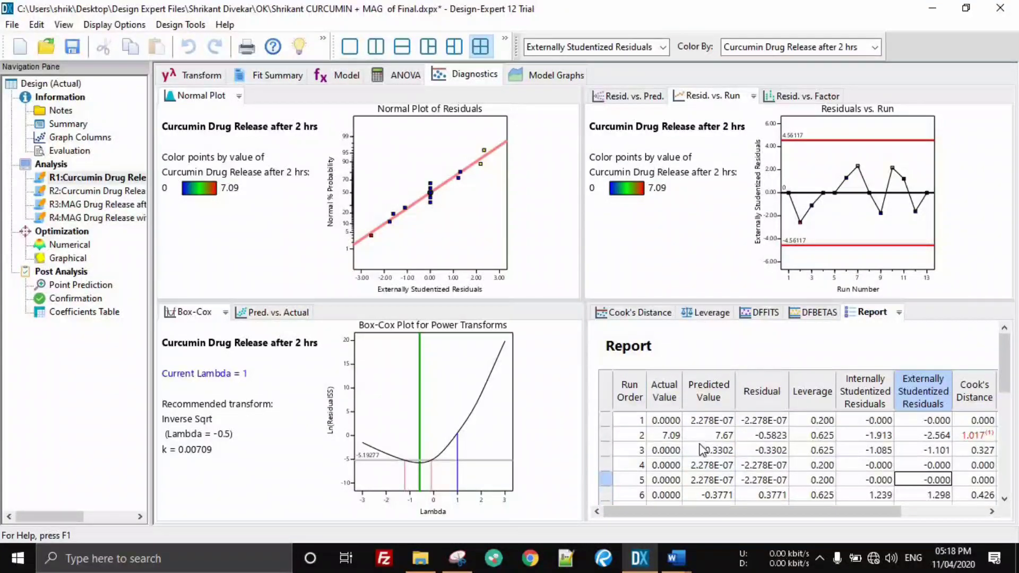
pyautogui.scroll(-2, 701, 445)
pyautogui.scroll(2, 700, 420)
pyautogui.scroll(-3, 694, 423)
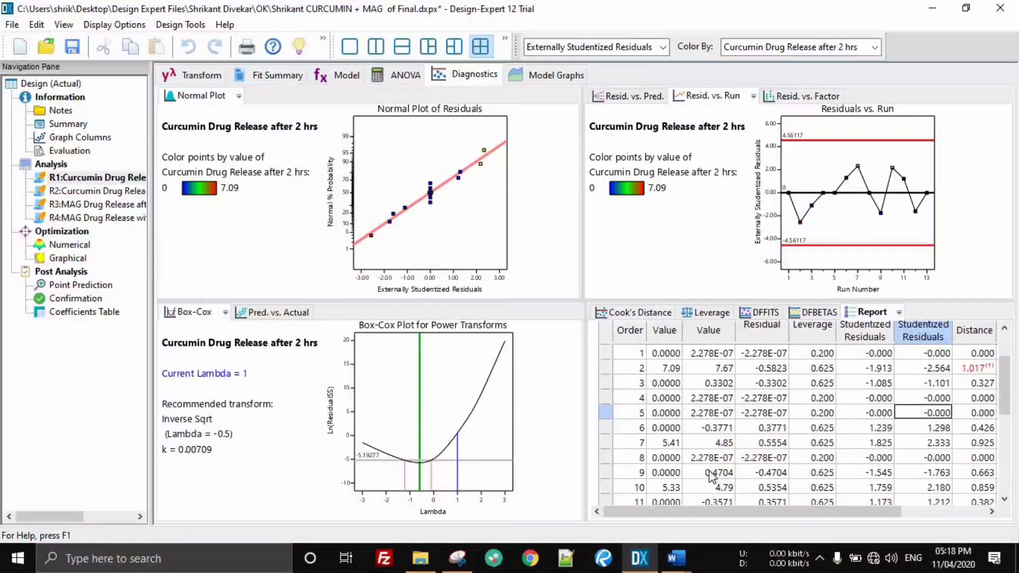
pyautogui.scroll(3, 714, 472)
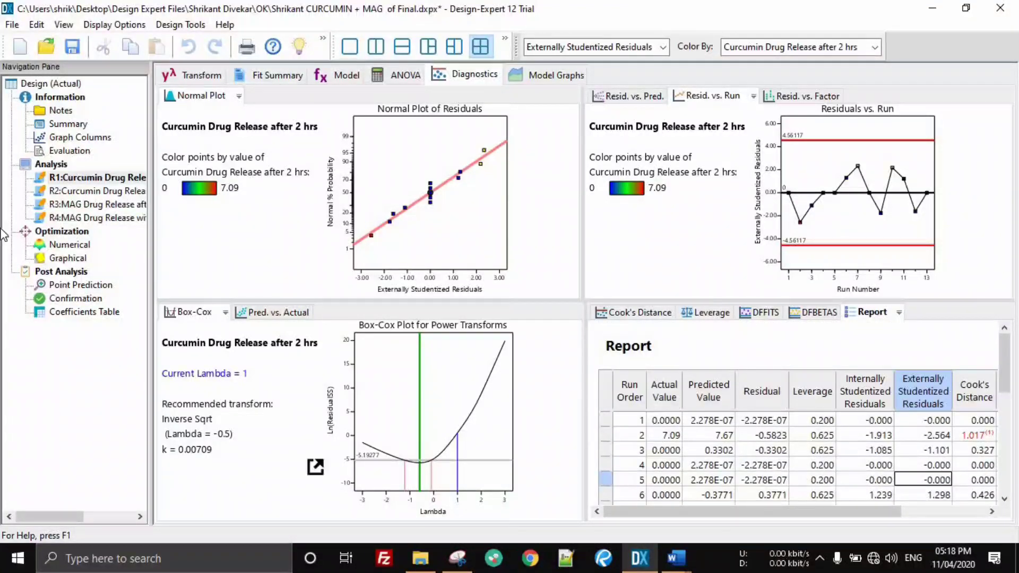
# Check the actual design table and return to the diagnostics of curcumin drug release after 2 hours.
pyautogui.click(53, 84)
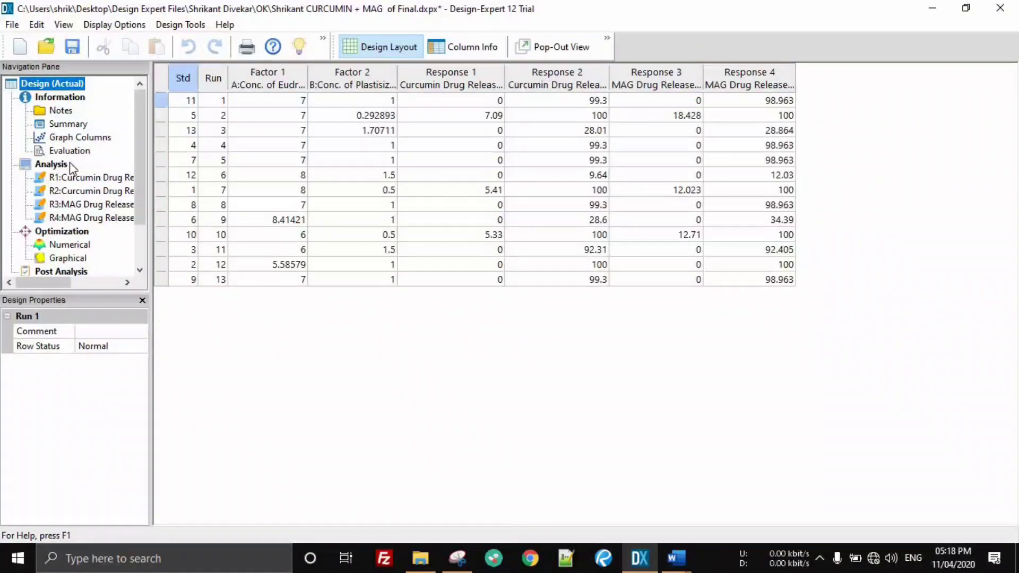
pyautogui.click(50, 179)
pyautogui.click(64, 181)
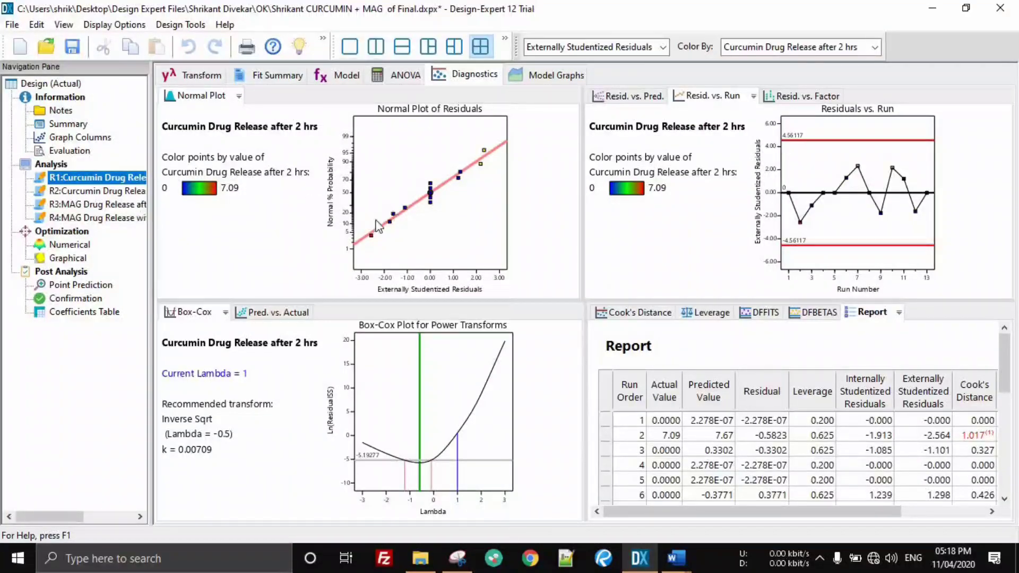
# Review the graphical overlay plot and numerical optimization graphs, as well as the design's notes and summary.
pyautogui.click(69, 258)
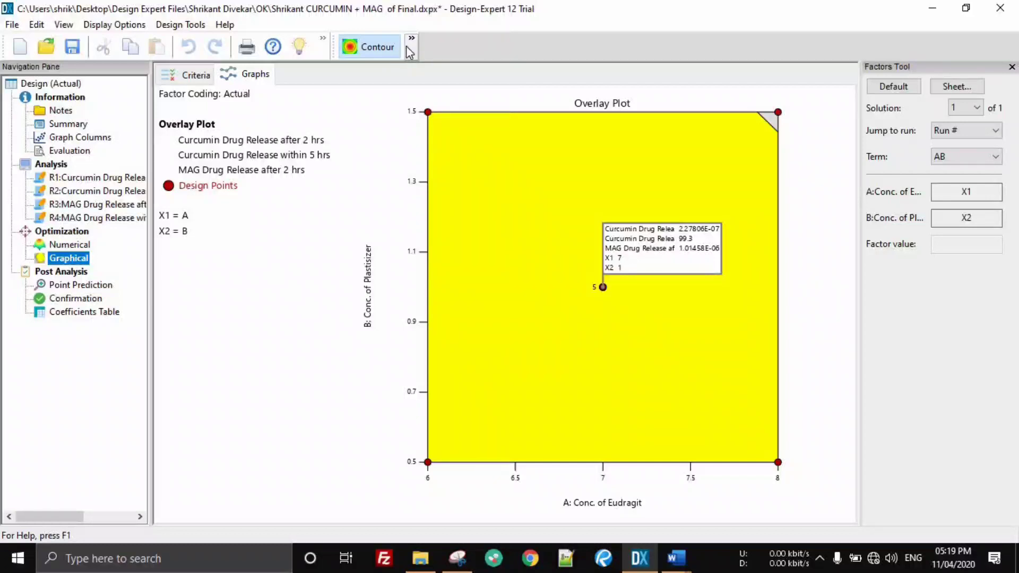
pyautogui.click(69, 244)
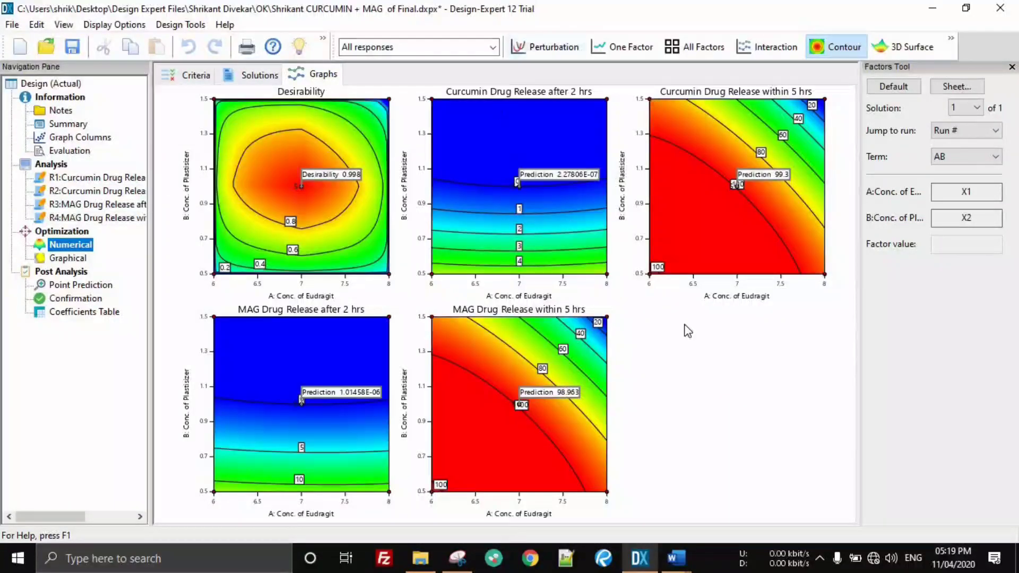
pyautogui.click(58, 110)
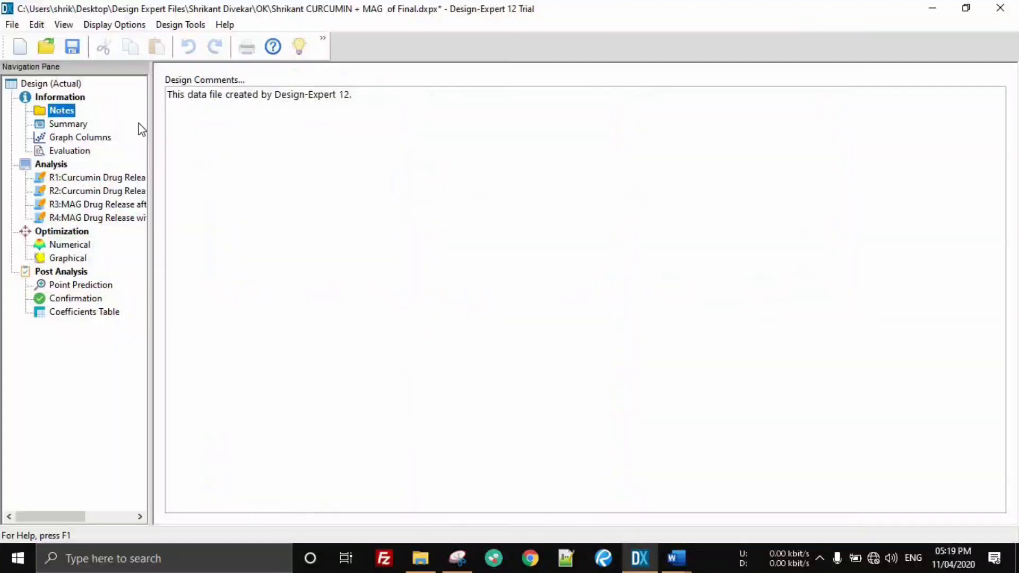
pyautogui.click(61, 125)
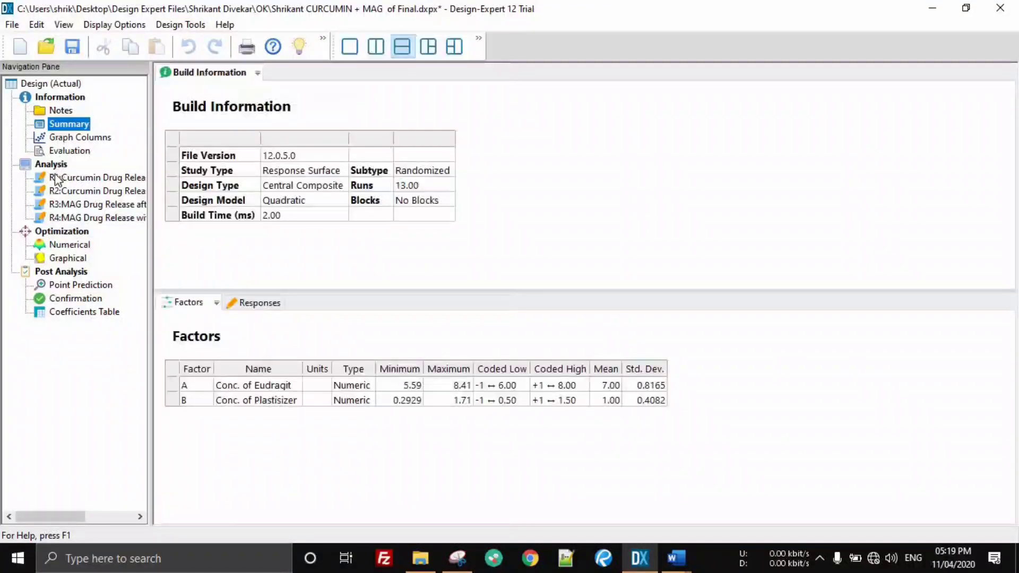
# Compare the diagnostics of curcumin drug release after 2 hours with the actual design table.
pyautogui.click(55, 179)
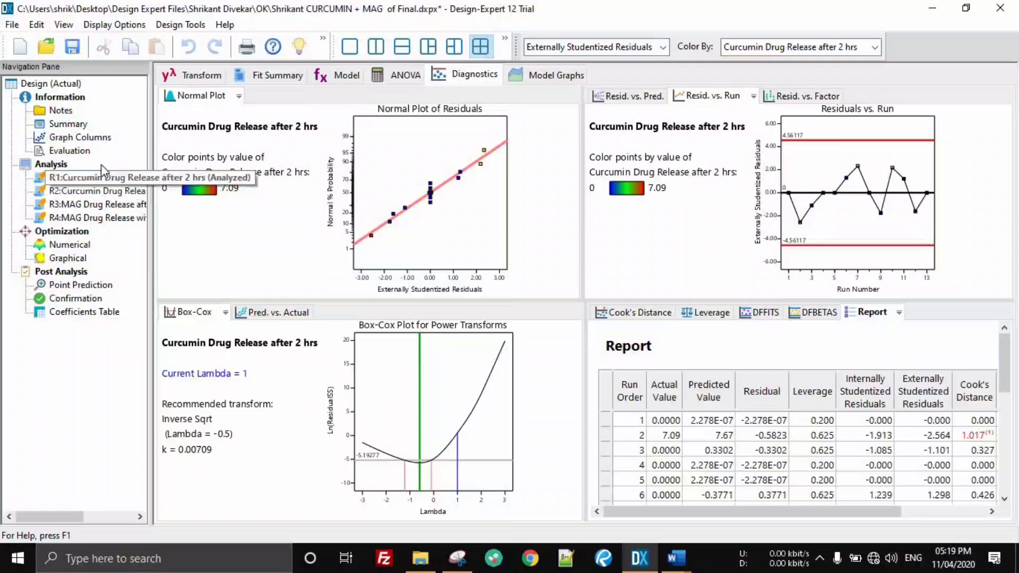
pyautogui.click(38, 84)
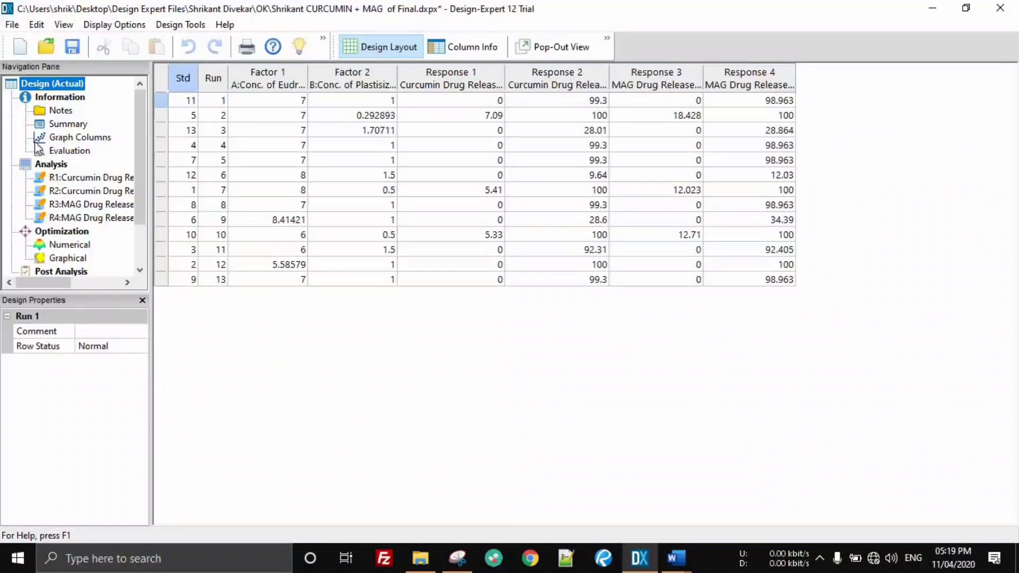
pyautogui.click(75, 178)
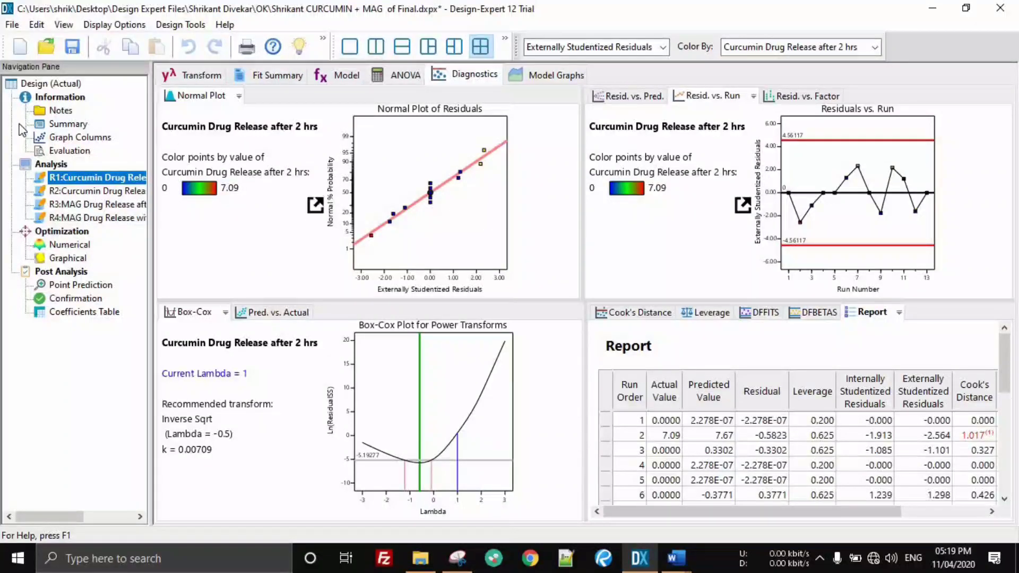
pyautogui.click(53, 86)
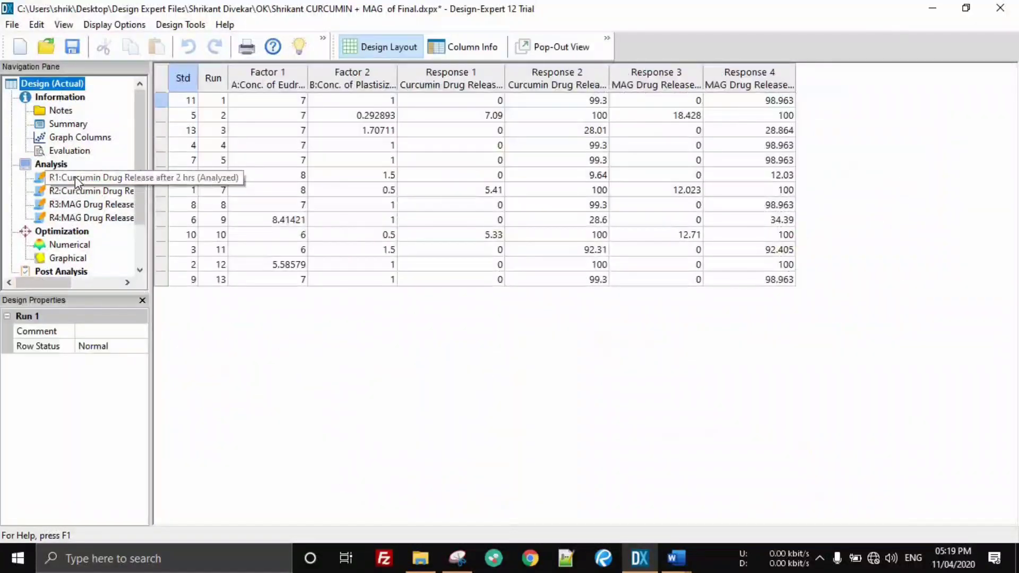
pyautogui.click(75, 176)
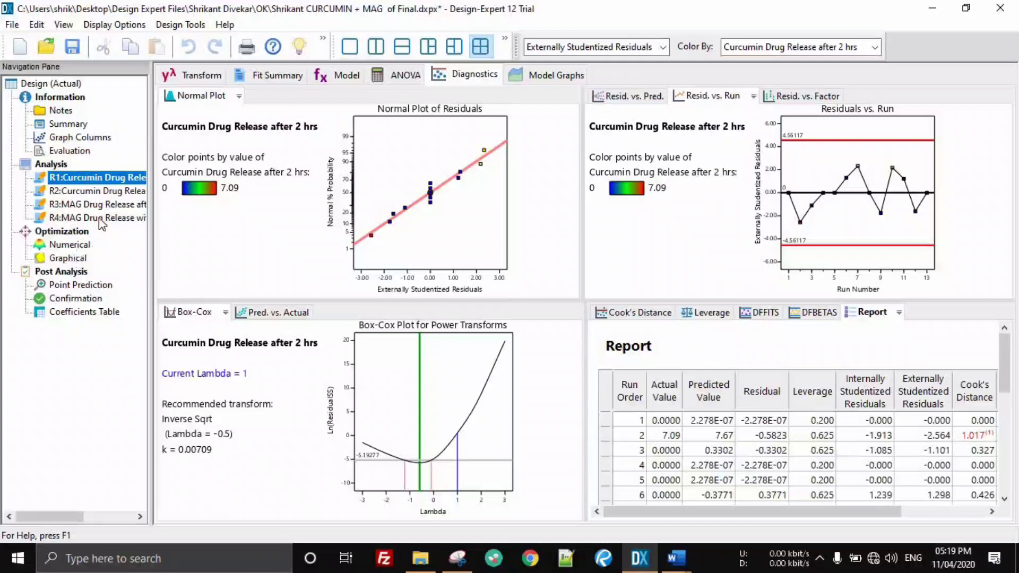
# Review the numerical optimization criteria, the constraints and solutions tables, and the contour graphs for all responses.
pyautogui.click(80, 247)
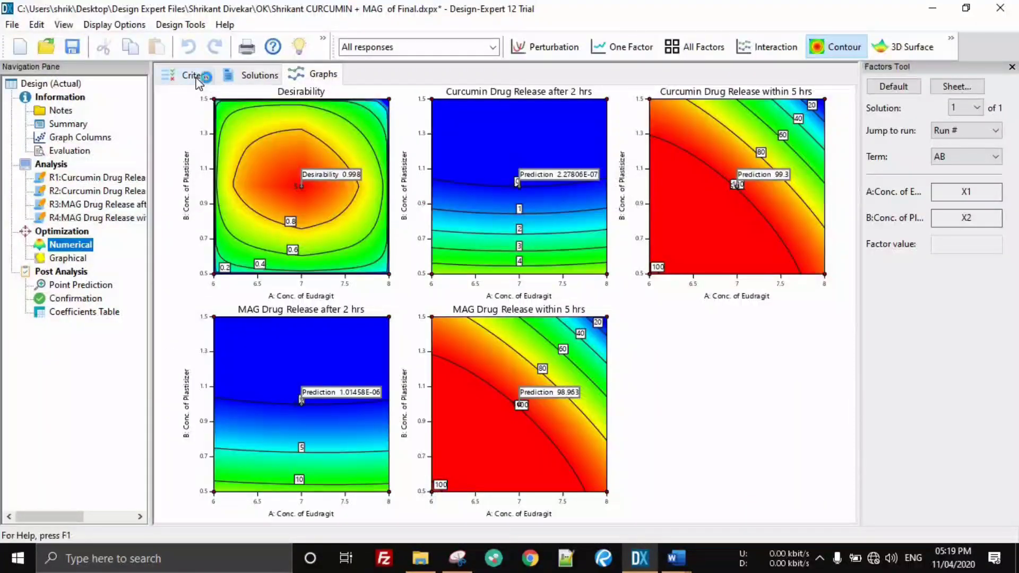
pyautogui.click(197, 76)
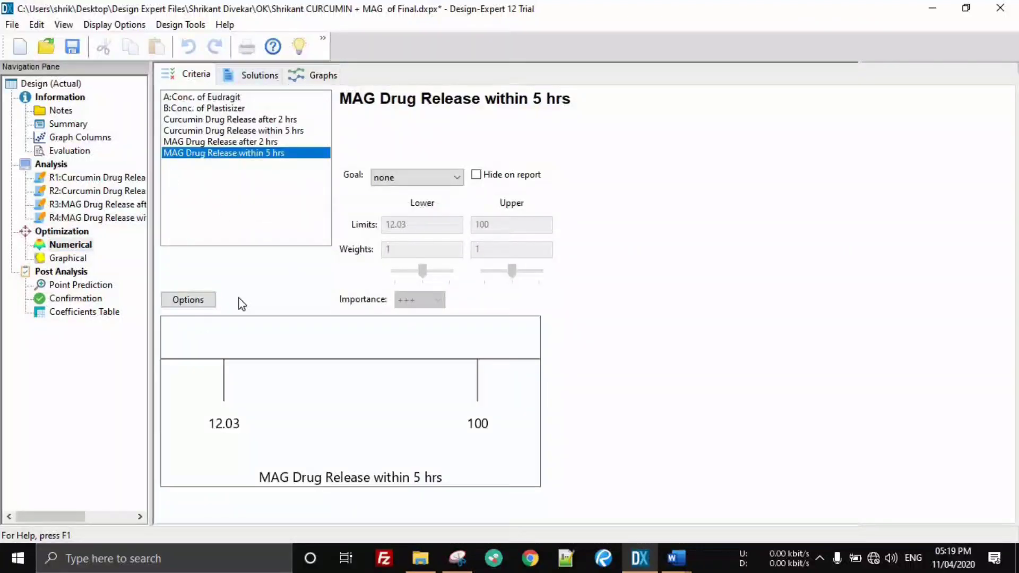
pyautogui.click(265, 77)
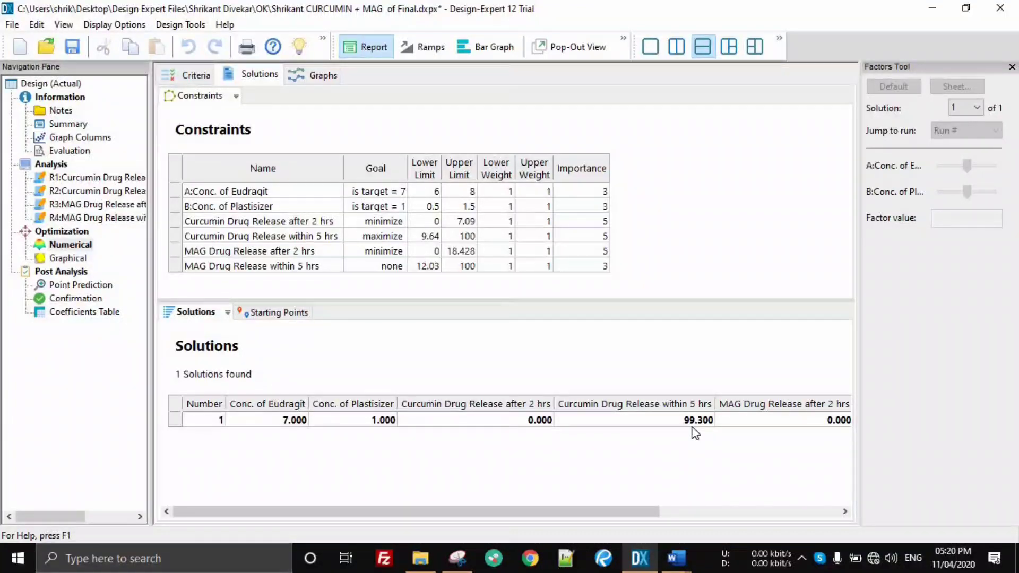
pyautogui.moveTo(607, 513); pyautogui.dragTo(446, 513)
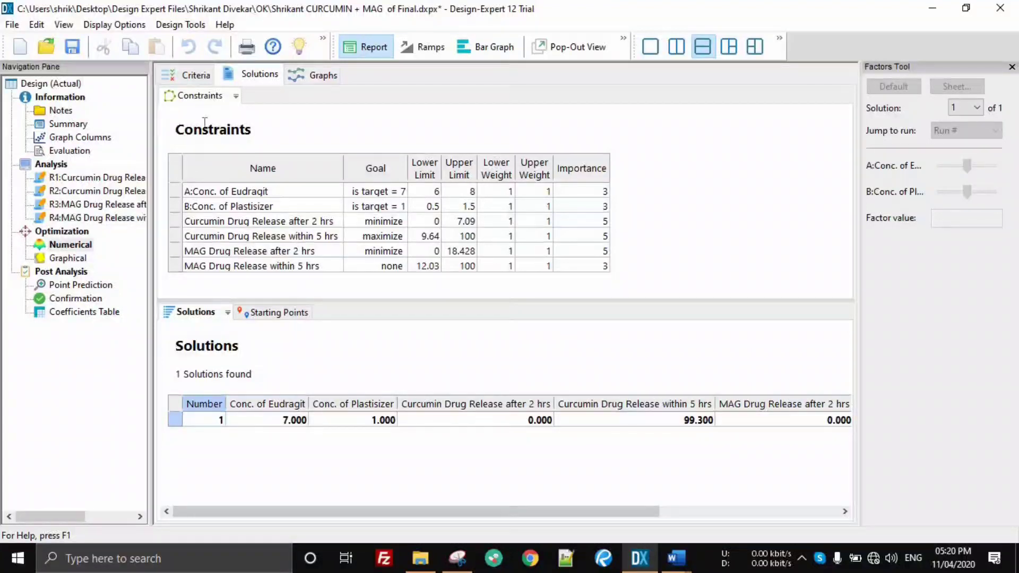
pyautogui.click(64, 242)
pyautogui.click(194, 75)
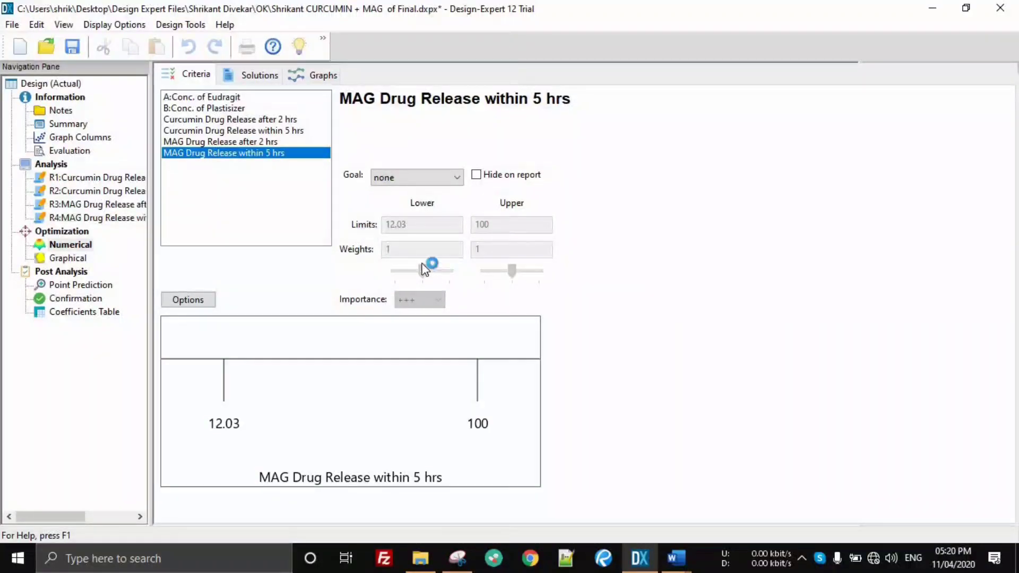
pyautogui.click(250, 80)
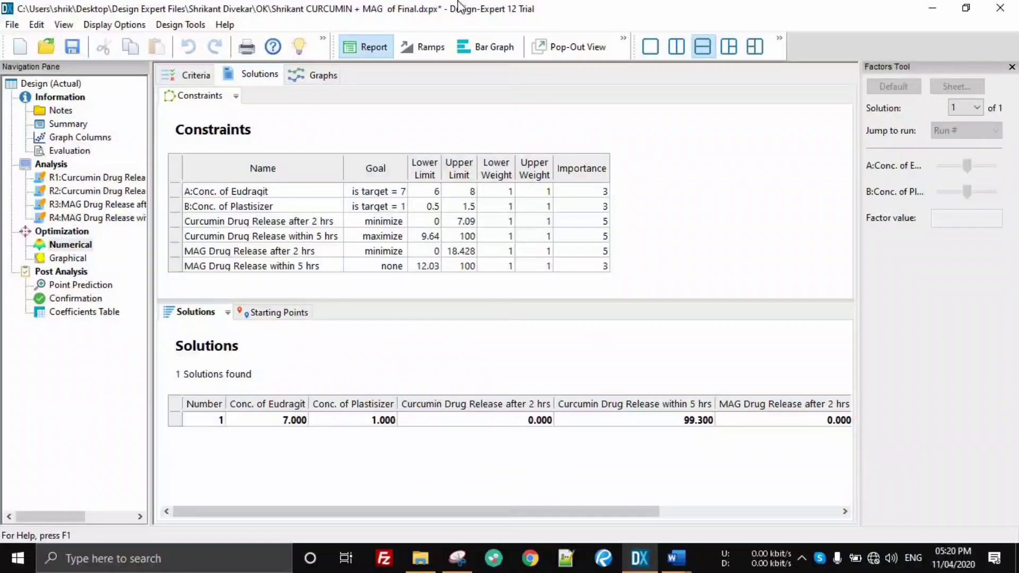
pyautogui.click(319, 78)
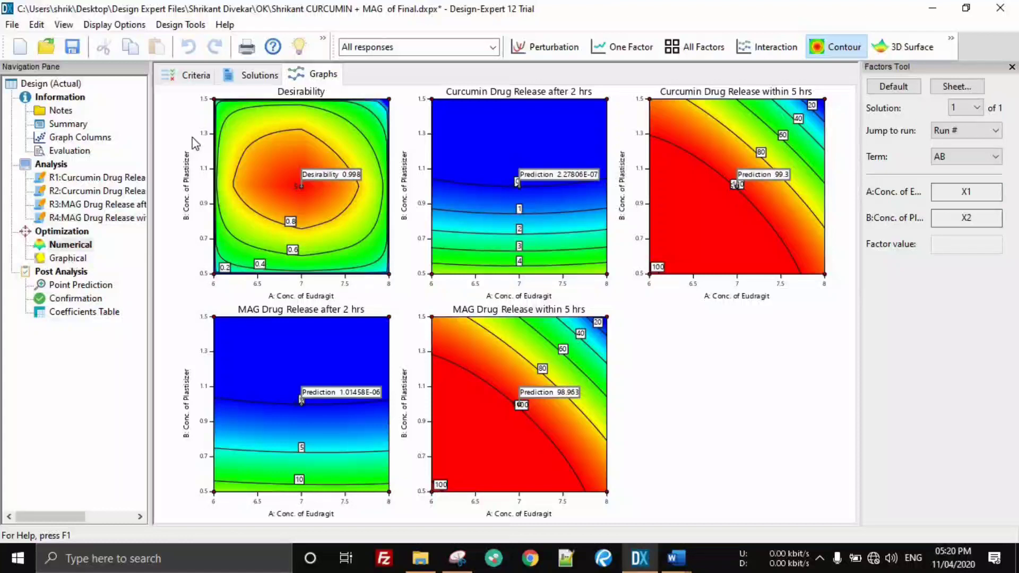
pyautogui.click(241, 75)
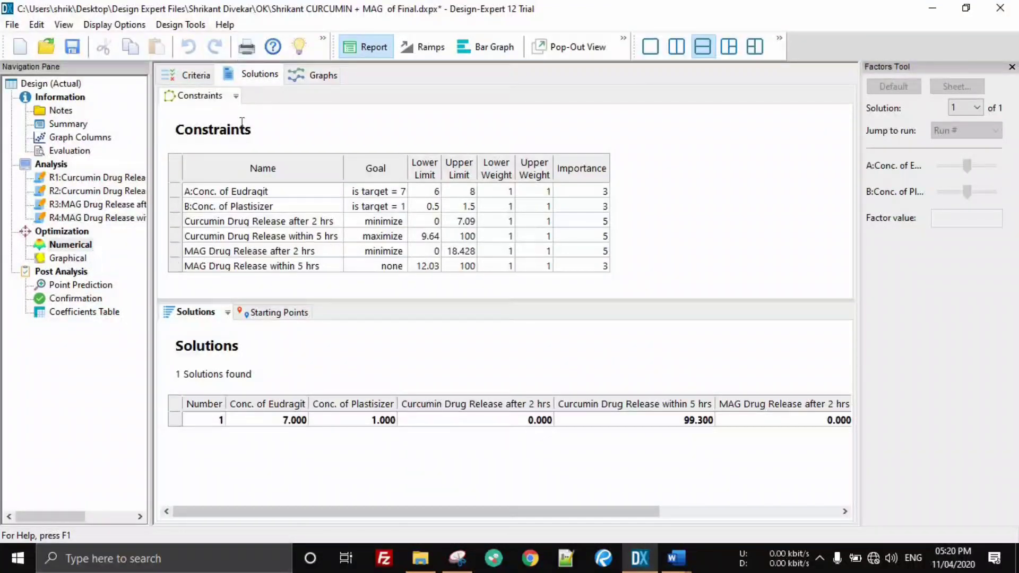
# Look through the graphical overlay plot and the post-analysis point prediction, confirmation and coefficients tables.
pyautogui.click(79, 258)
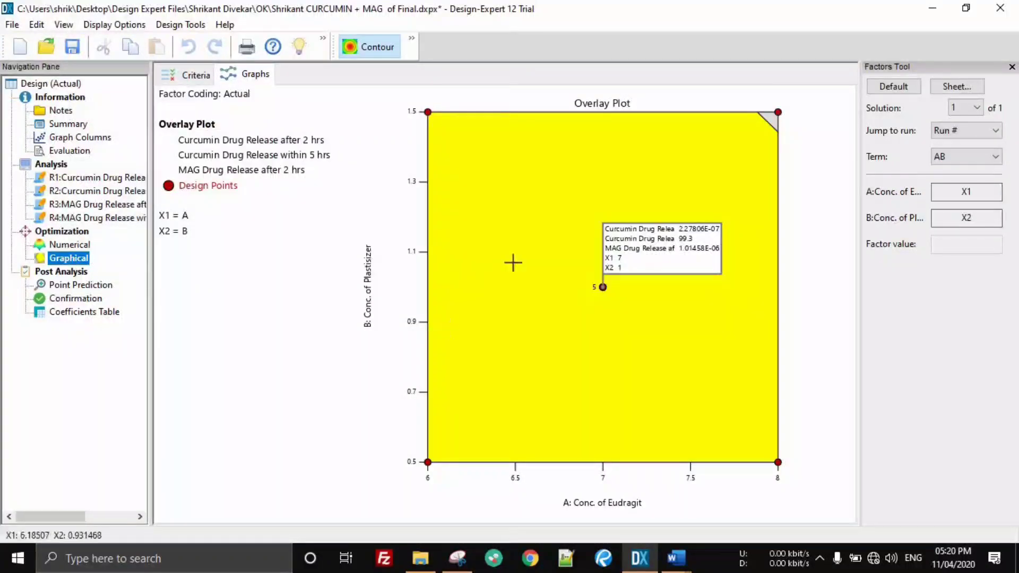
pyautogui.click(81, 286)
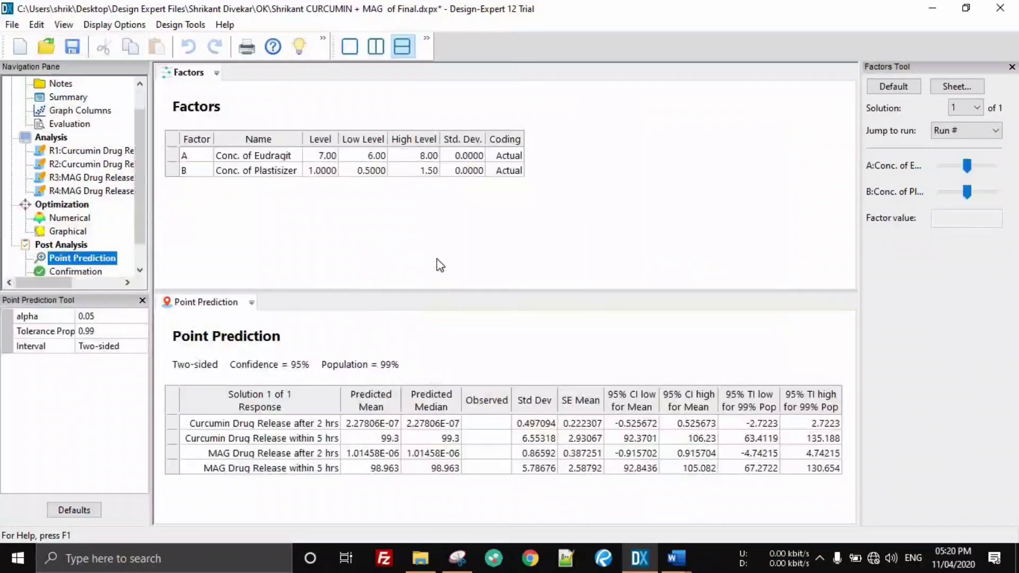
pyautogui.click(83, 273)
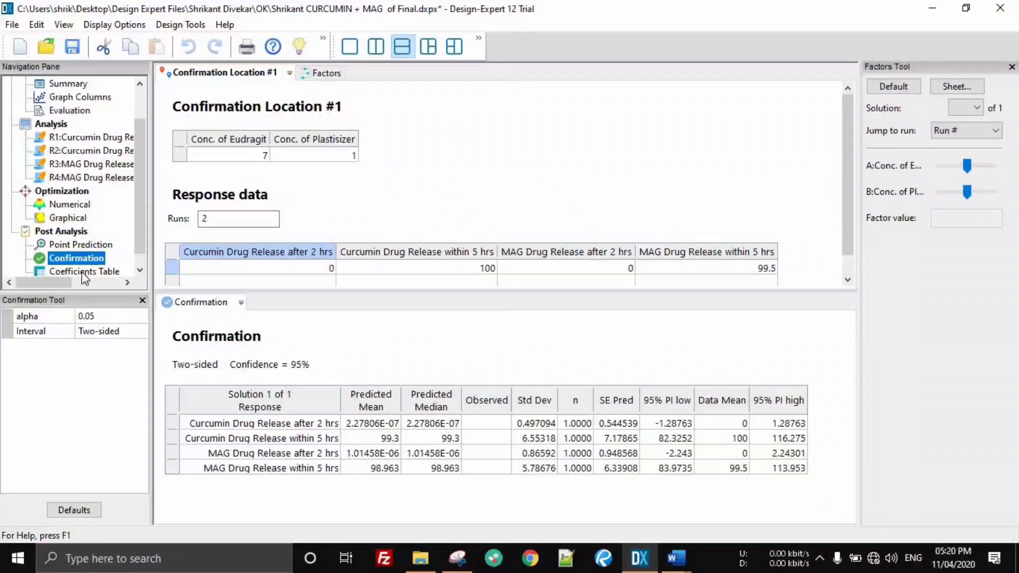
pyautogui.click(83, 273)
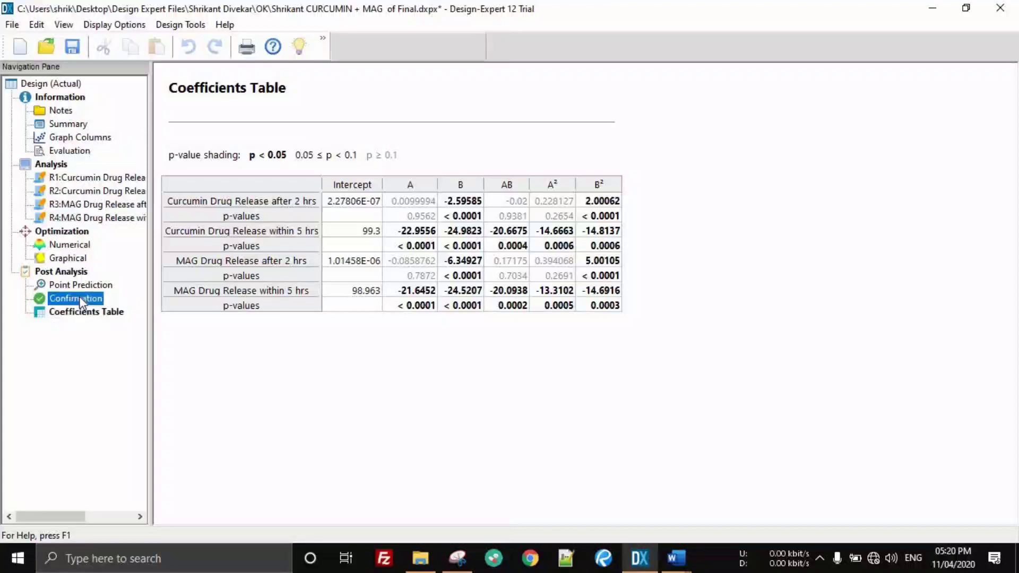
pyautogui.click(79, 297)
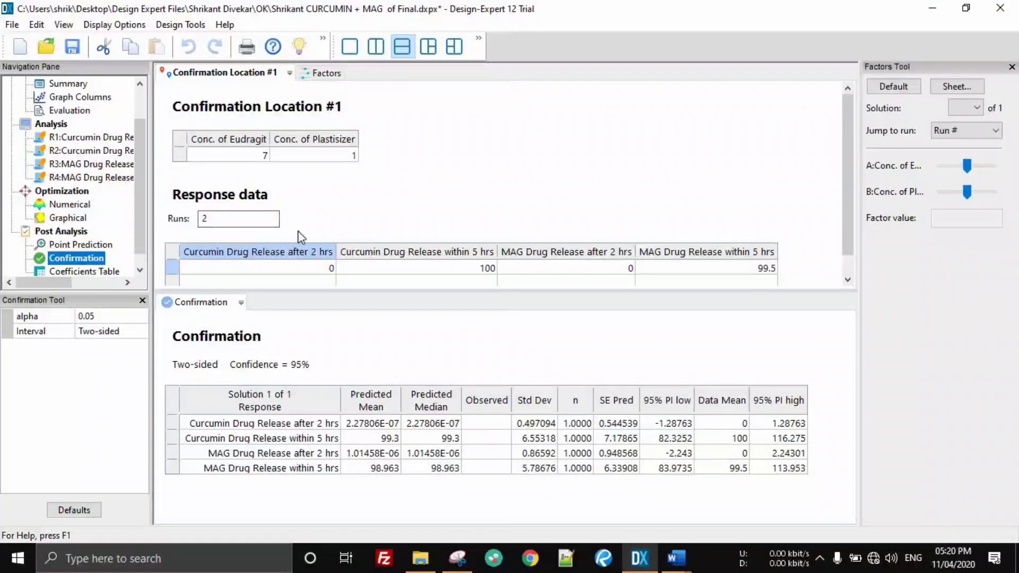
# Set the number of response data runs for Confirmation Location #1 to 1.
pyautogui.click(243, 219)
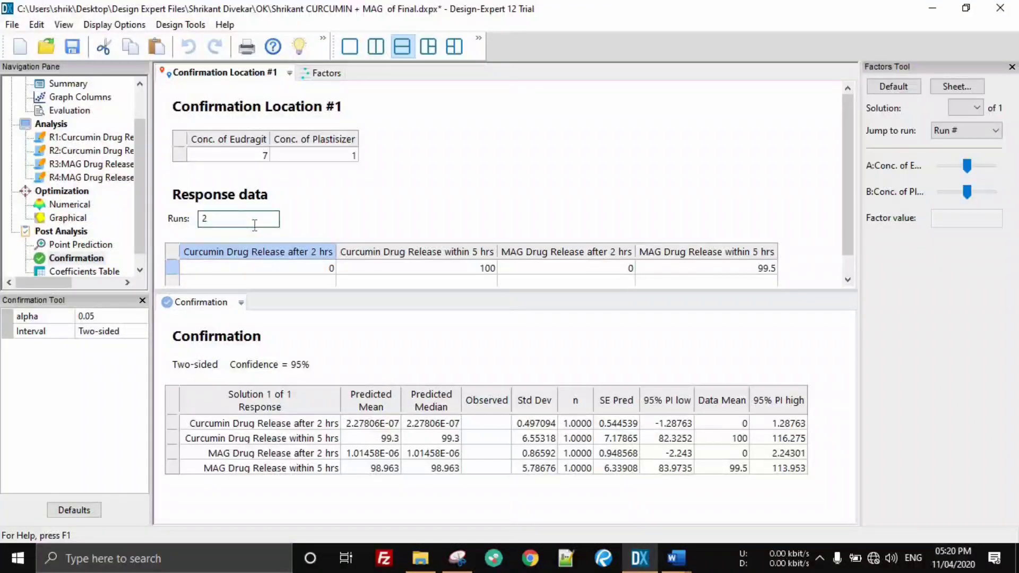
pyautogui.press('Home')
pyautogui.write('1')
pyautogui.press('Delete')
pyautogui.press('Tab')
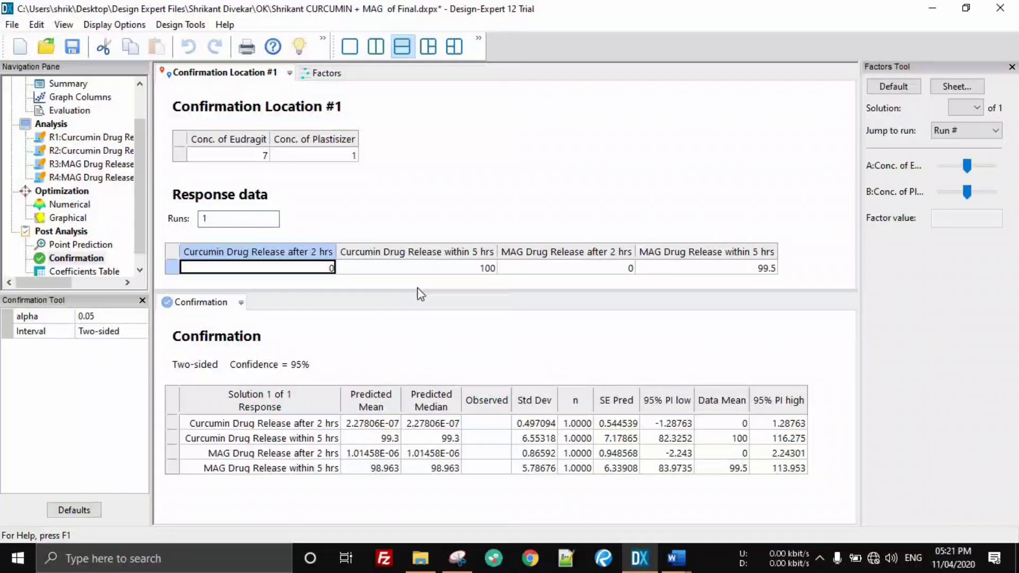
pyautogui.click(589, 200)
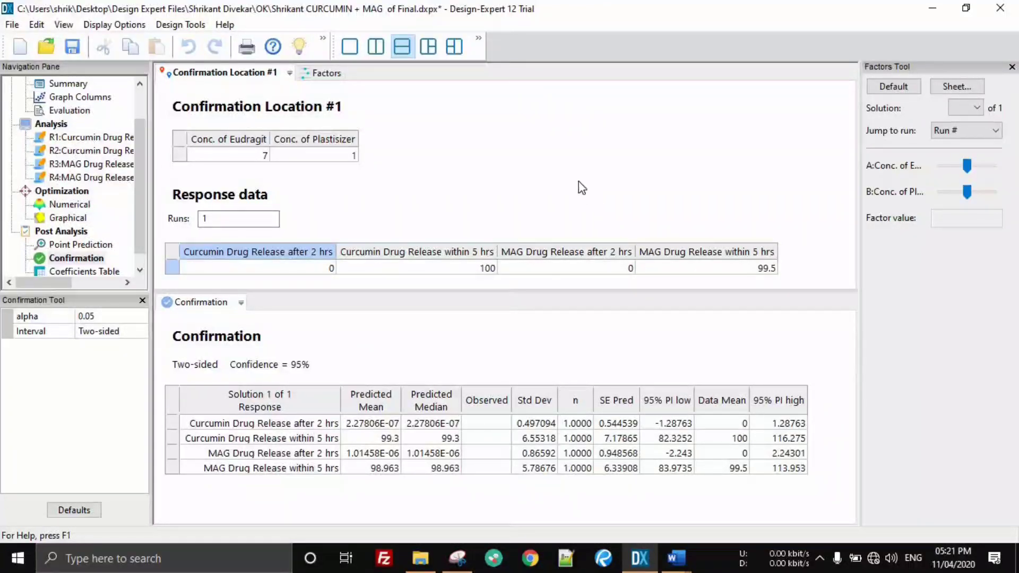
# Close the curcumin and MAG design in Design-Expert without saving its changes.
pyautogui.click(141, 236)
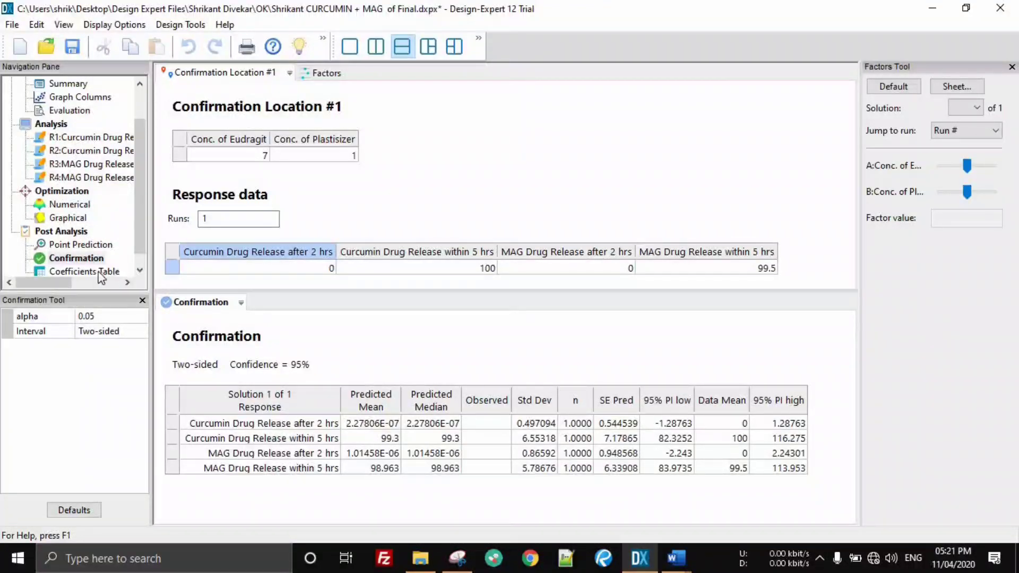
pyautogui.click(140, 270)
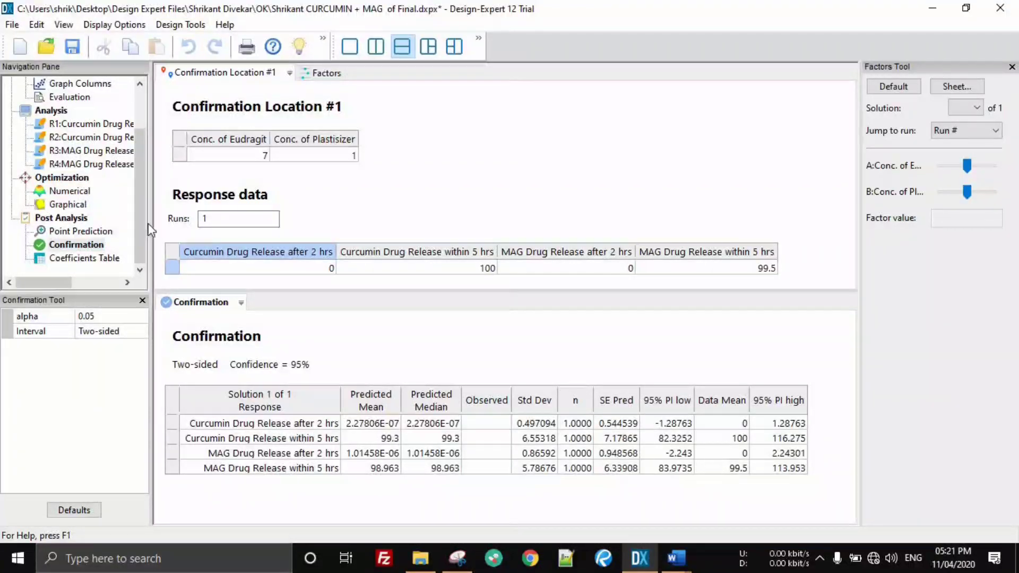
pyautogui.hotkey('ctrl', 'a')
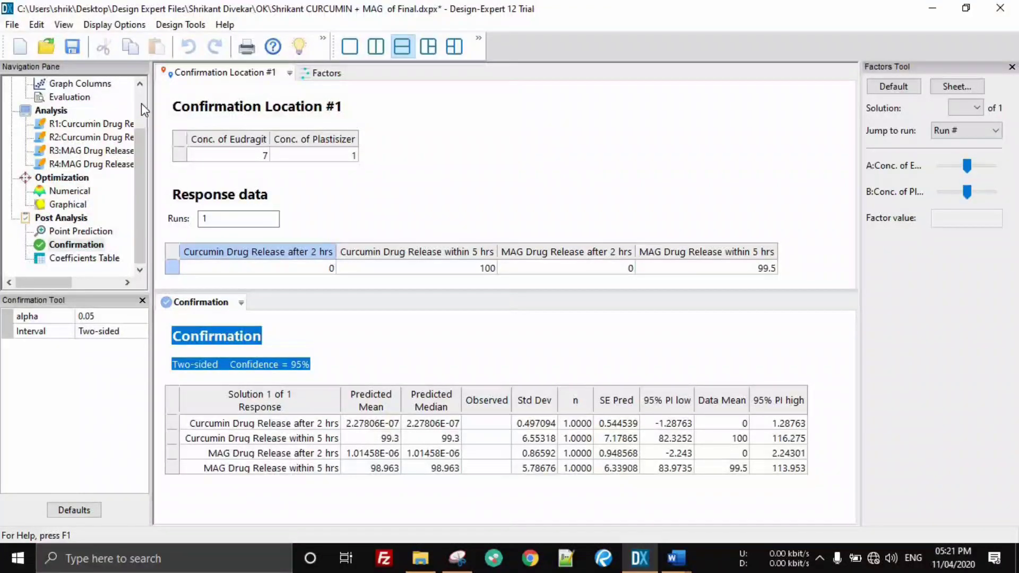
pyautogui.press('Escape')
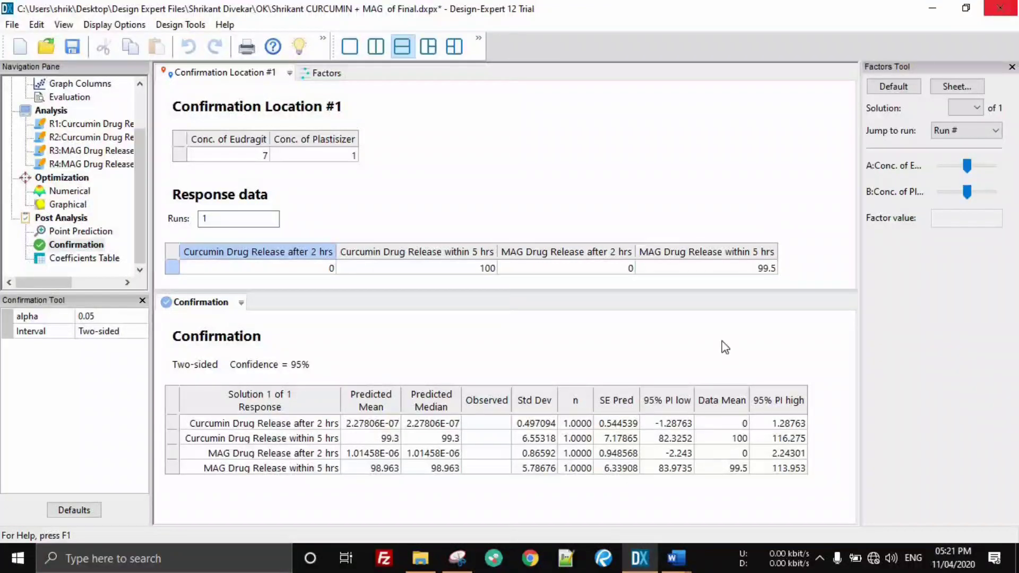
pyautogui.click(637, 562)
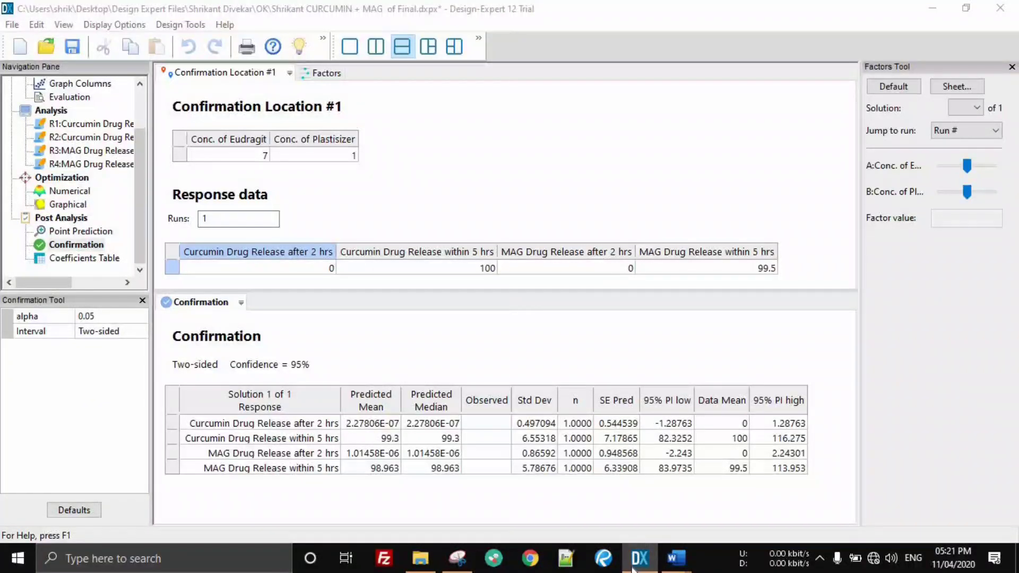
pyautogui.rightClick(634, 565)
pyautogui.click(642, 527)
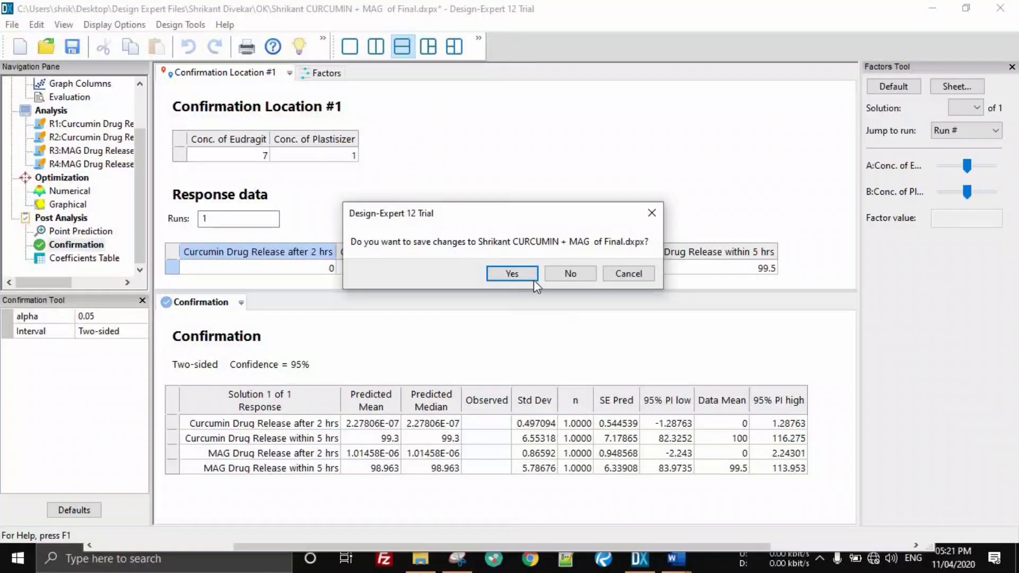
pyautogui.click(570, 273)
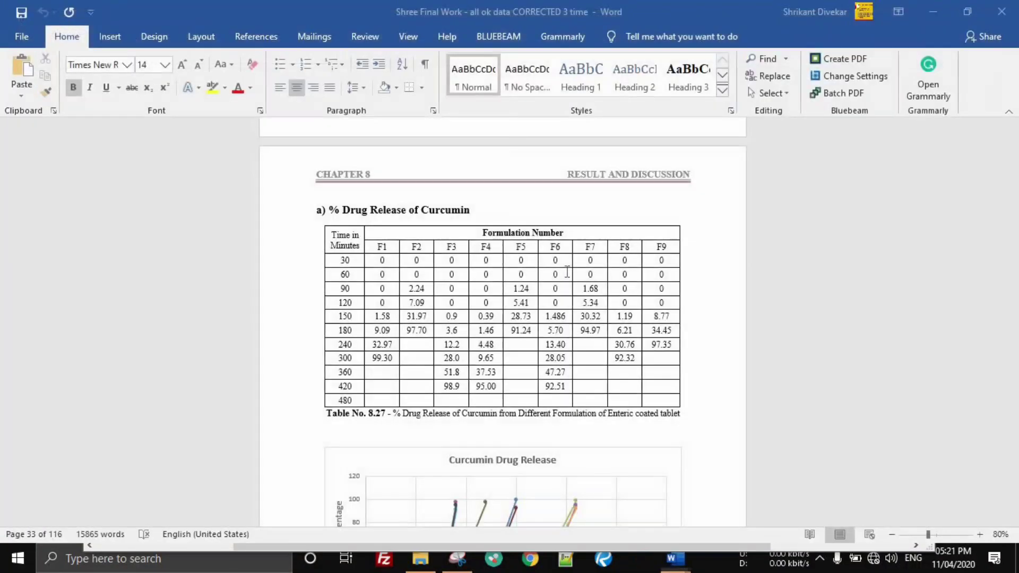
# Launch Design-Expert 12 again, dismiss the trial notice and reopen the recent curcumin and MAG design.
pyautogui.click(139, 565)
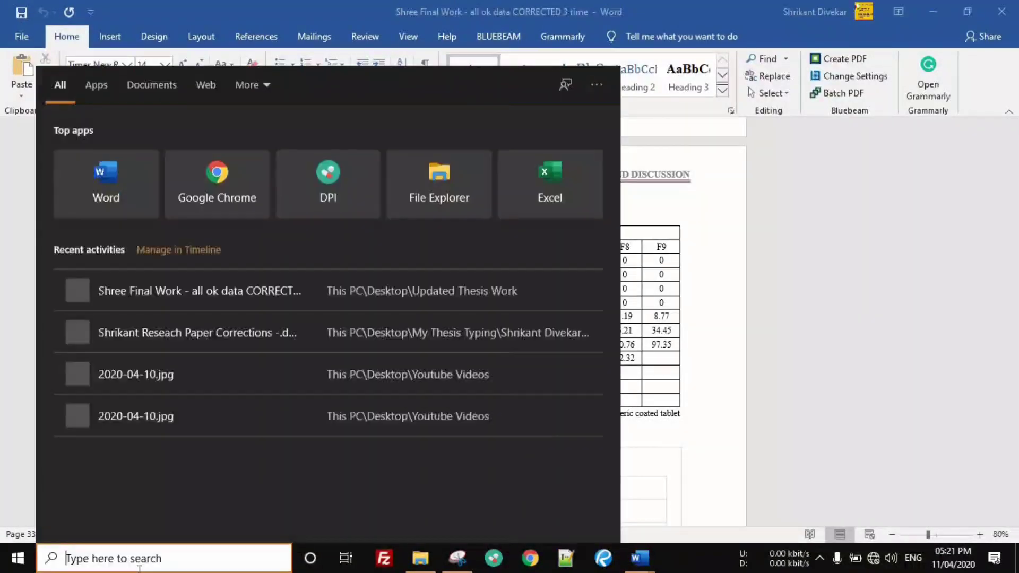
pyautogui.write('des')
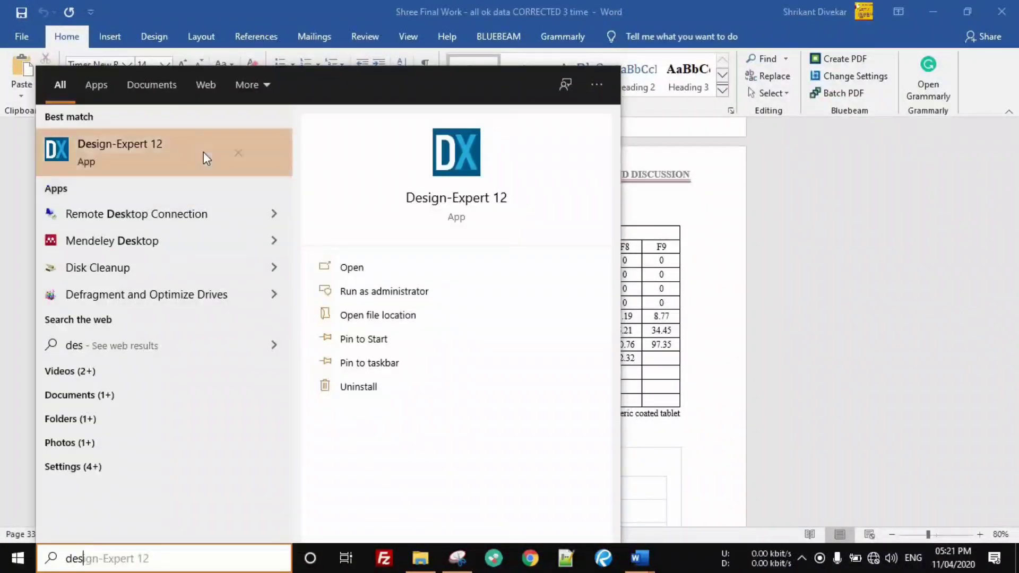
pyautogui.click(203, 152)
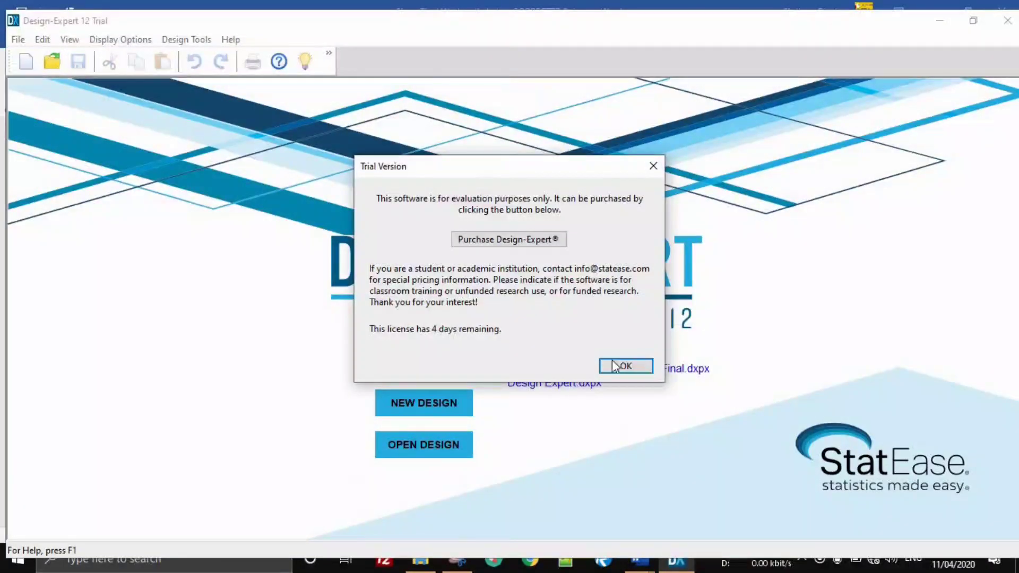
pyautogui.click(621, 365)
pyautogui.click(587, 371)
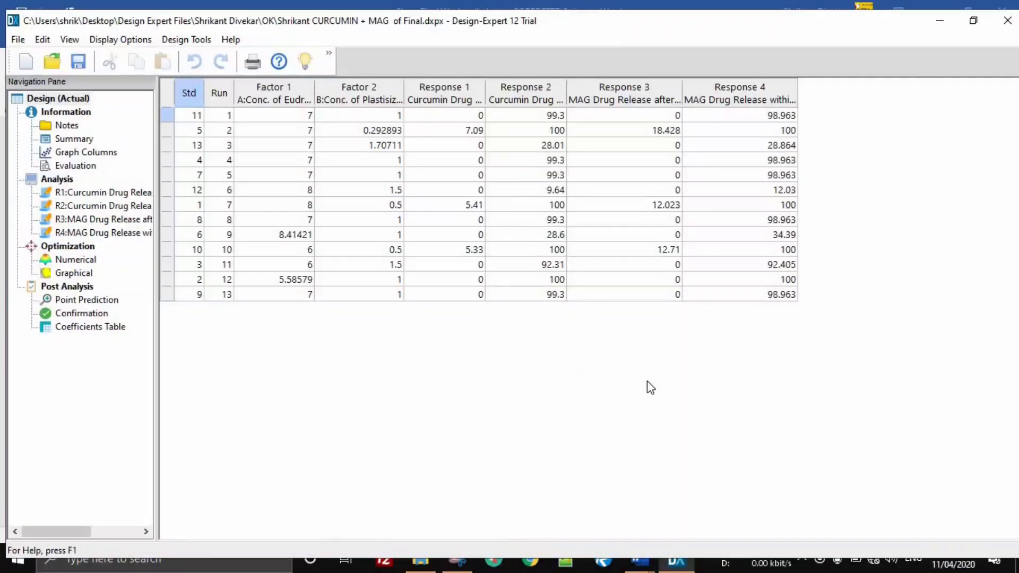
# Check the confirmation results and the coefficients table, and show the table's copy and export options.
pyautogui.click(76, 315)
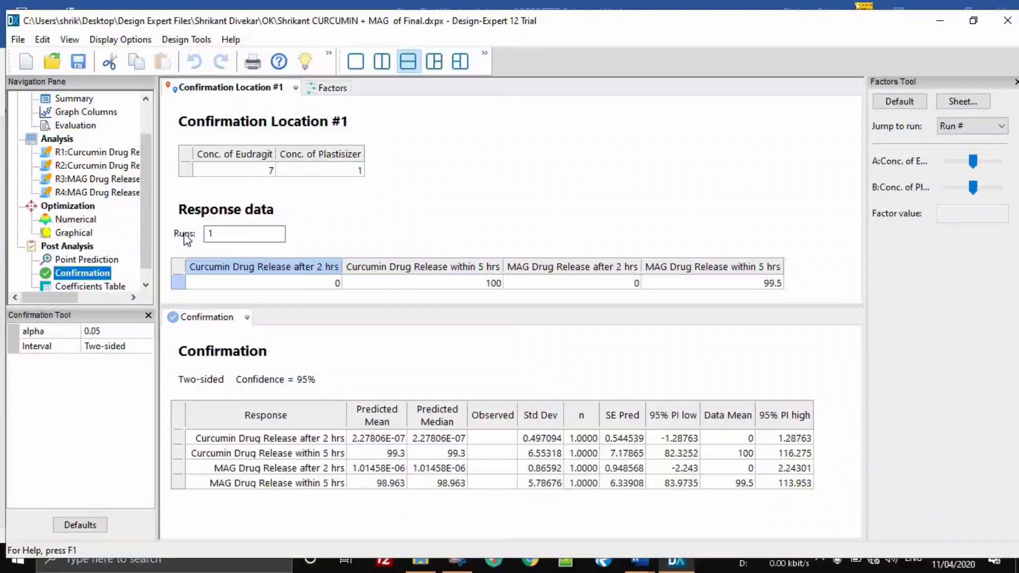
pyautogui.scroll(-1, 77, 265)
pyautogui.click(88, 273)
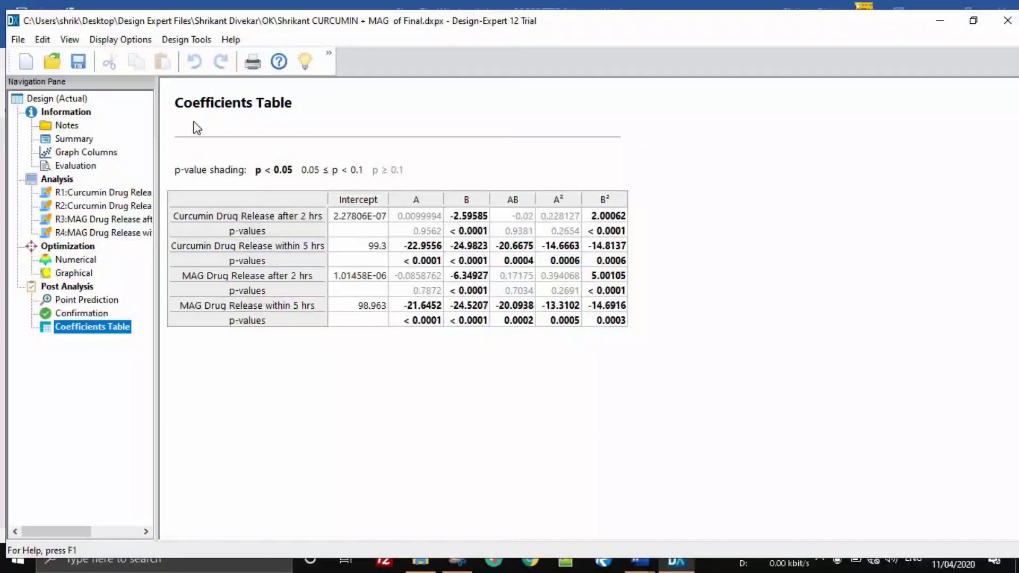
pyautogui.rightClick(513, 214)
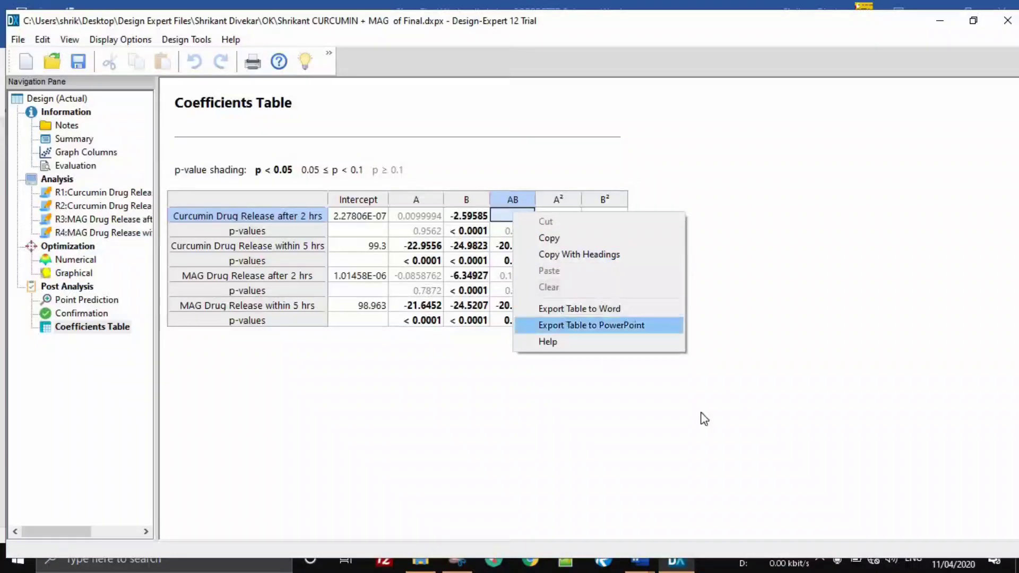
pyautogui.click(775, 396)
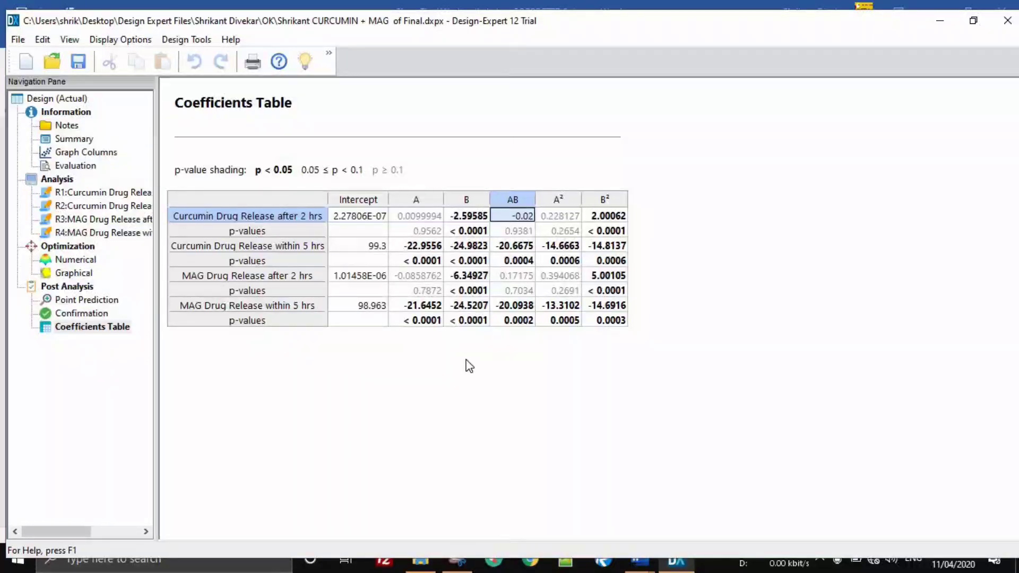
pyautogui.click(974, 20)
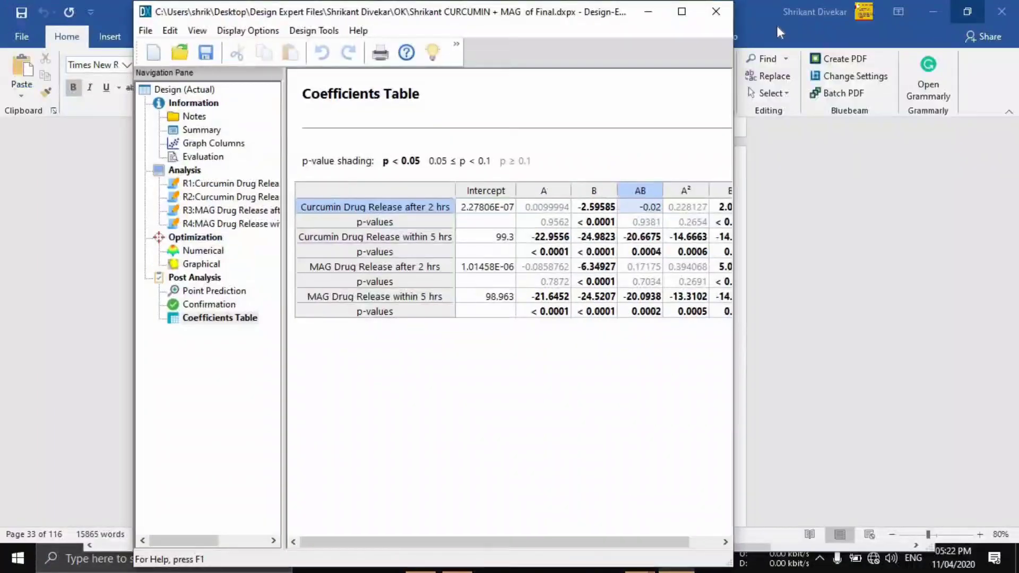
pyautogui.doubleClick(667, 16)
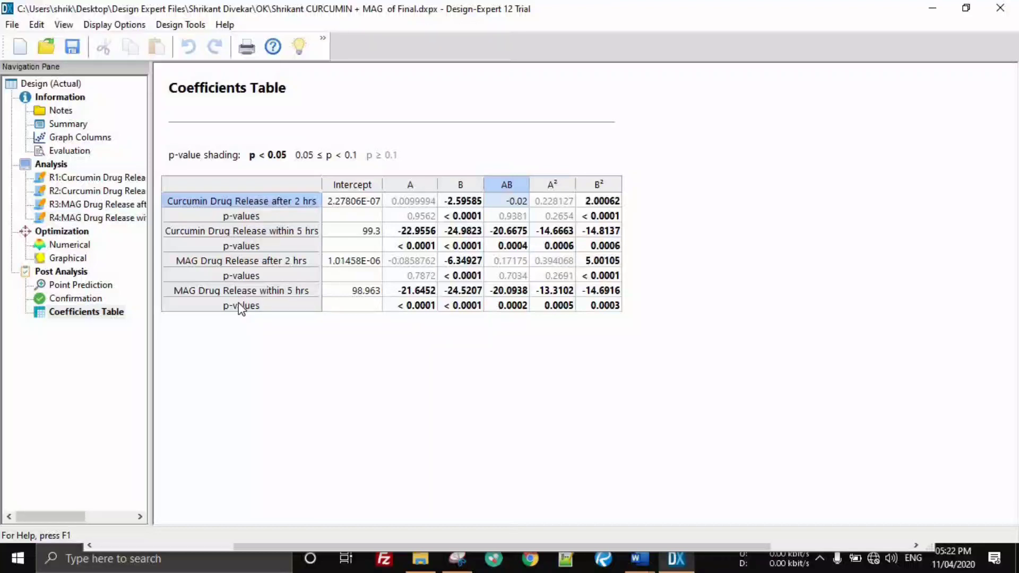
# Review the design notes and graph columns, and open the diagnostics report for R1 Curcumin Drug Release after 2 hrs.
pyautogui.click(59, 85)
pyautogui.click(58, 110)
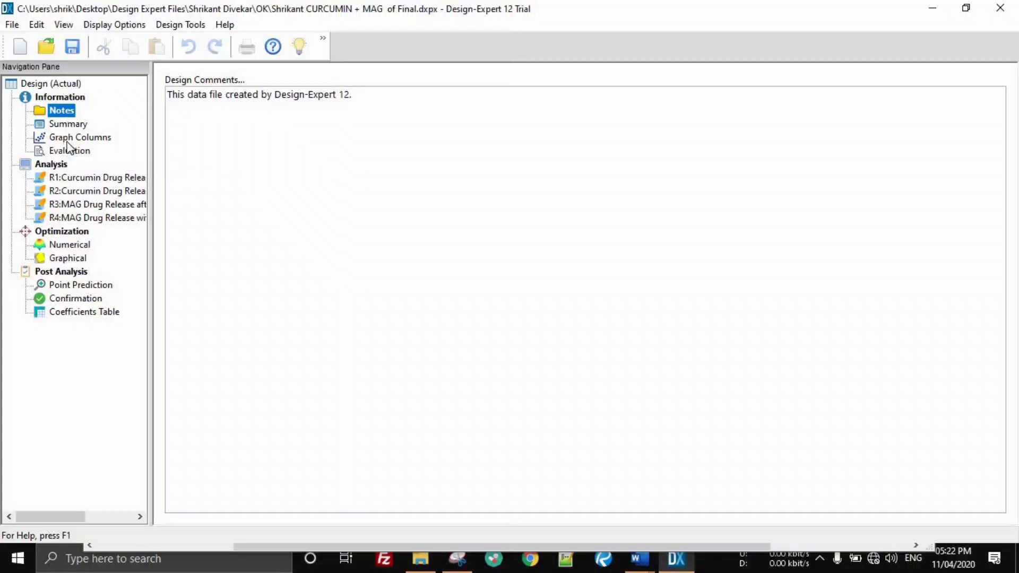
pyautogui.click(67, 139)
pyautogui.click(62, 178)
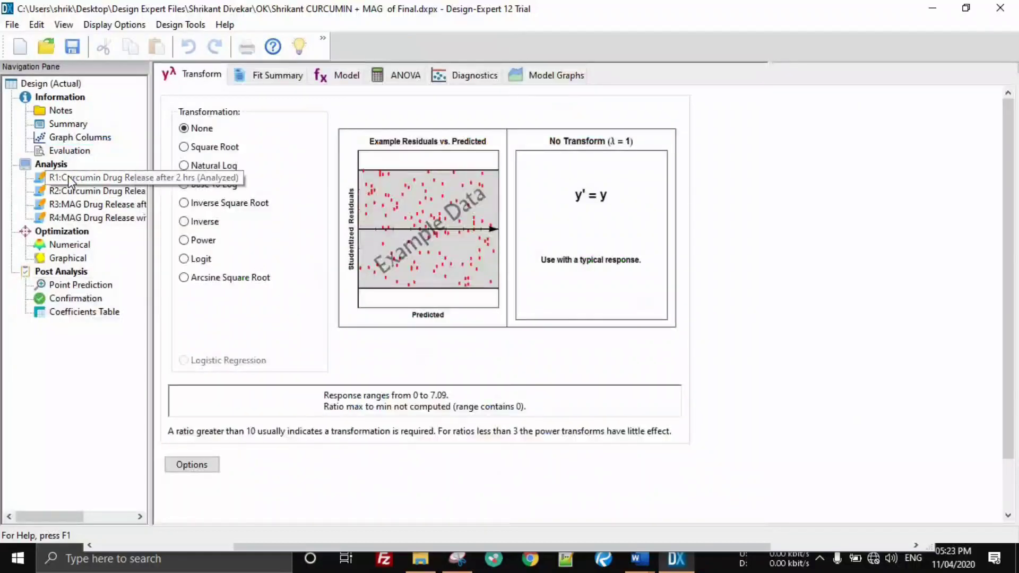
pyautogui.click(376, 75)
pyautogui.click(469, 75)
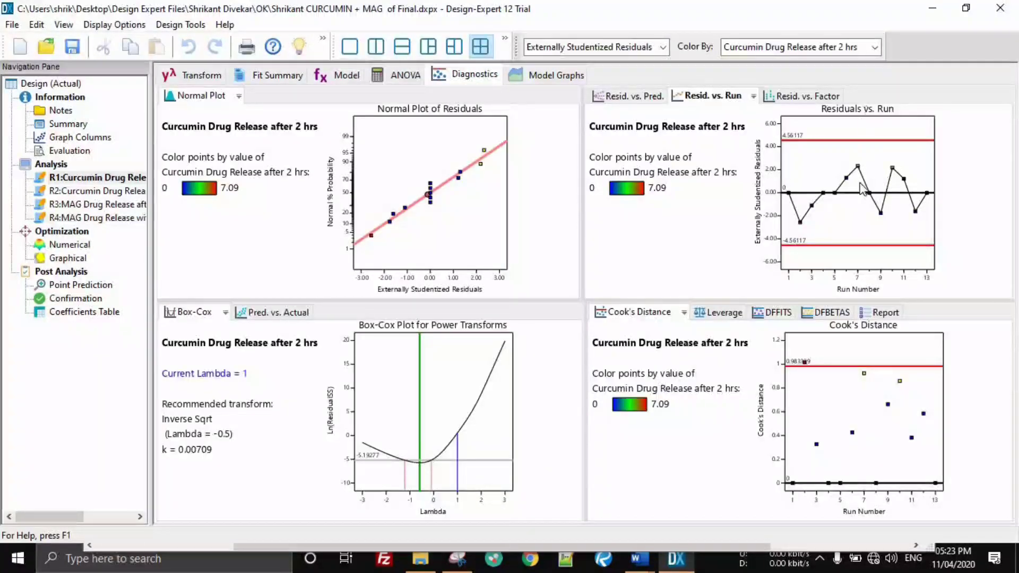
pyautogui.click(886, 315)
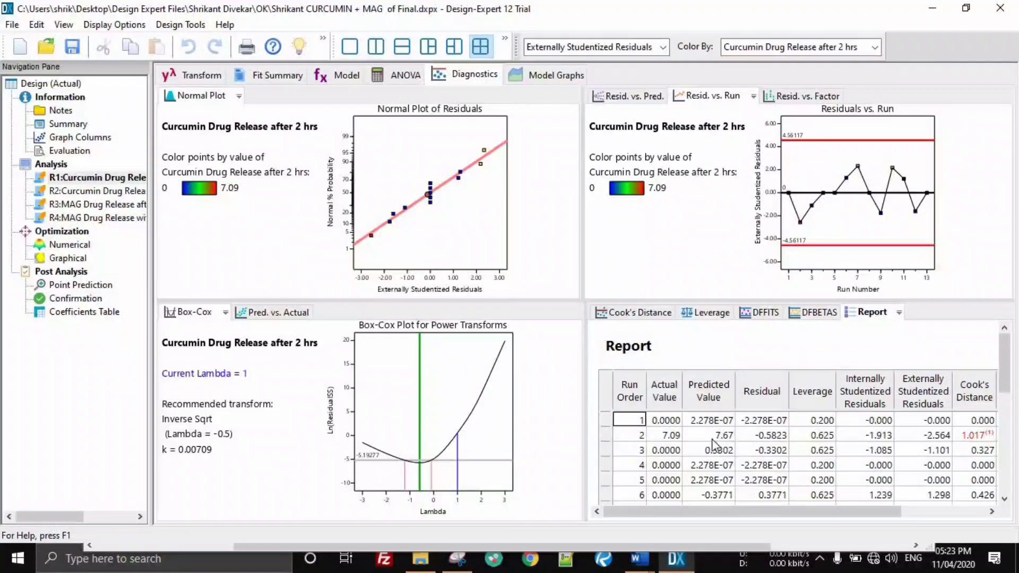
# Compare the Response 1 values in the design layout with the predicted value for run 2 in the R1 diagnostics report.
pyautogui.click(44, 85)
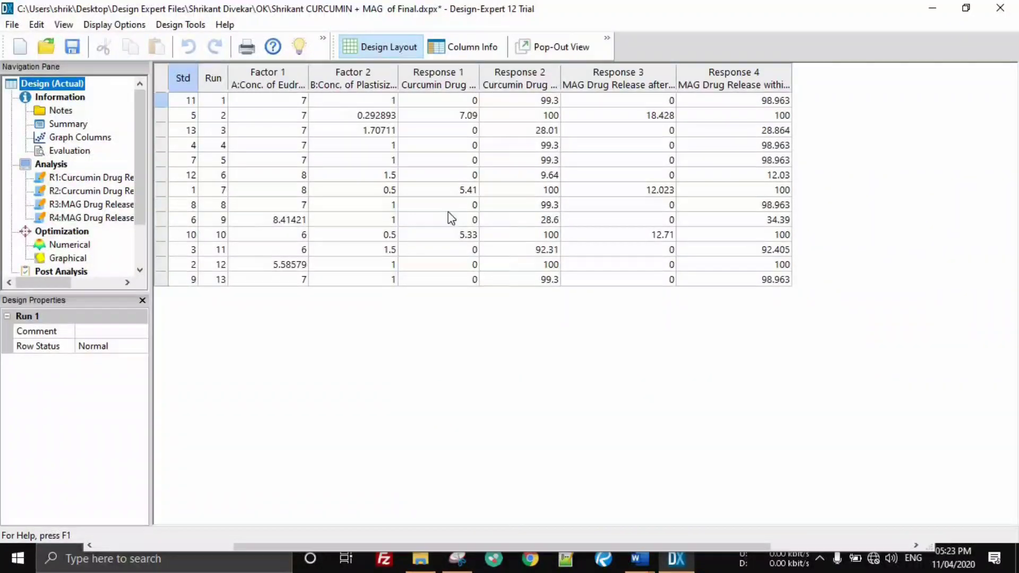
pyautogui.click(66, 181)
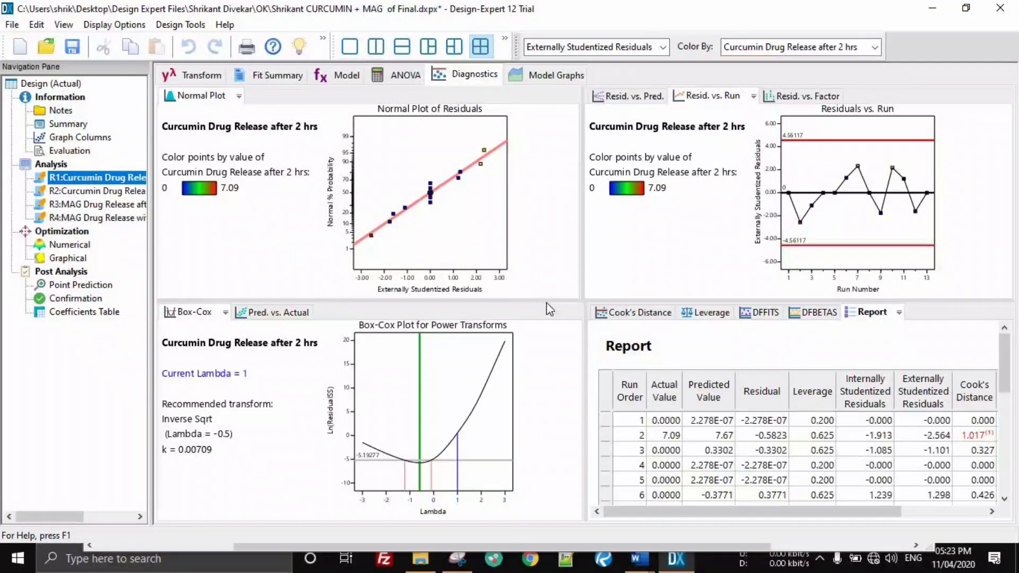
pyautogui.click(721, 436)
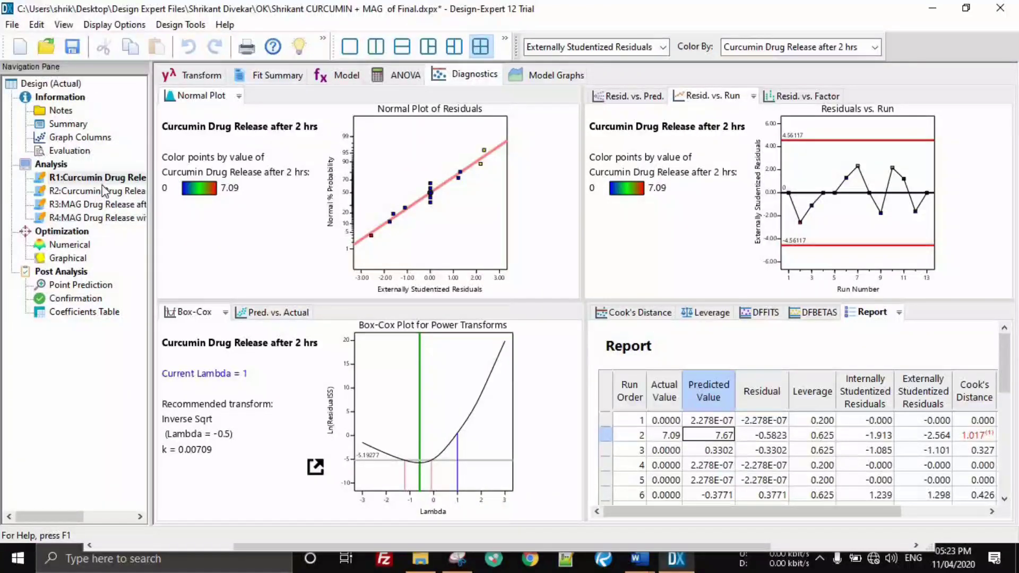
# Set Response 1, Curcumin Drug Release after 2 hrs, for run 2 to 7.66 in the design layout.
pyautogui.click(56, 84)
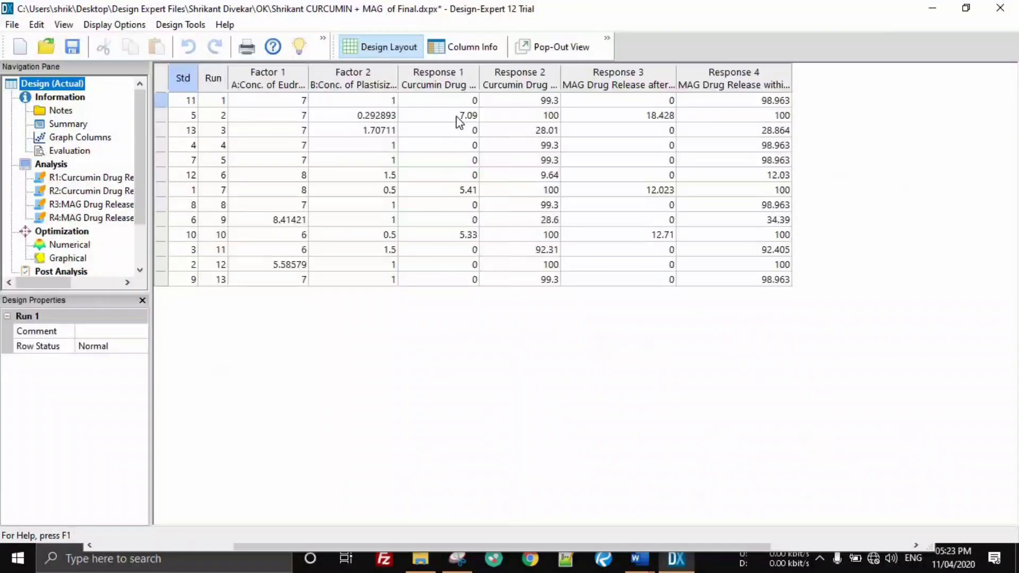
pyautogui.click(467, 115)
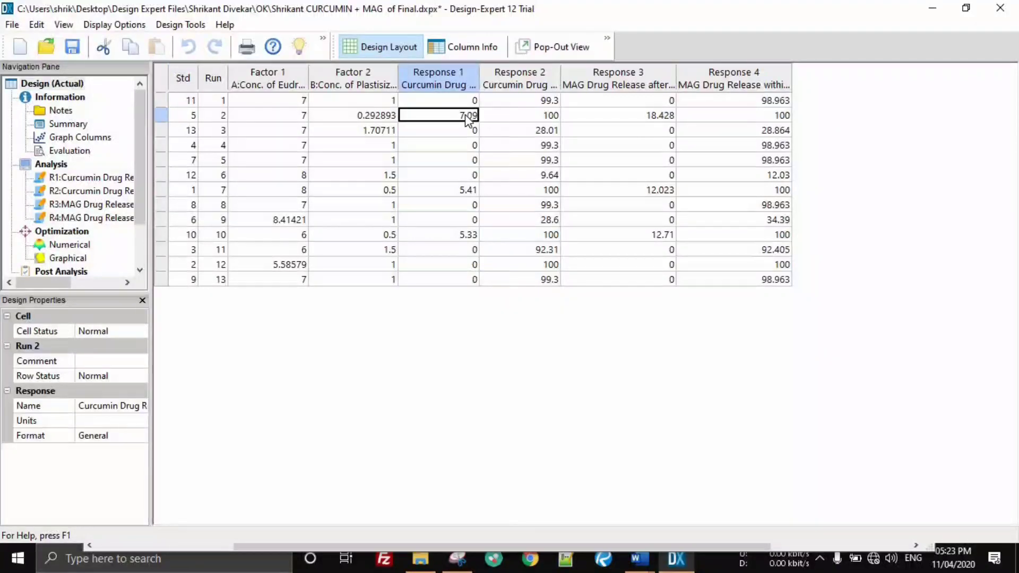
pyautogui.doubleClick(465, 115)
pyautogui.write('7')
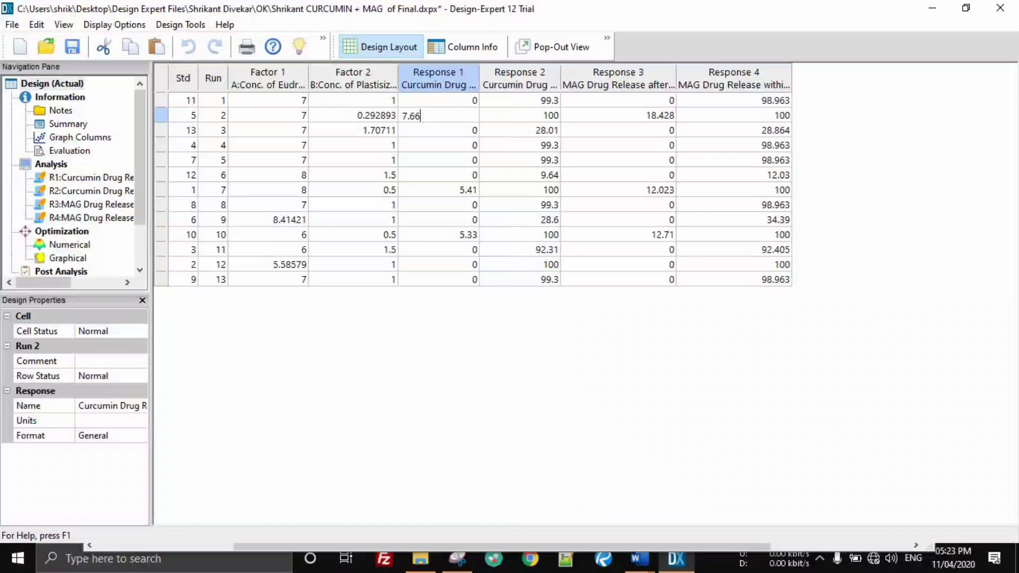
pyautogui.click(469, 162)
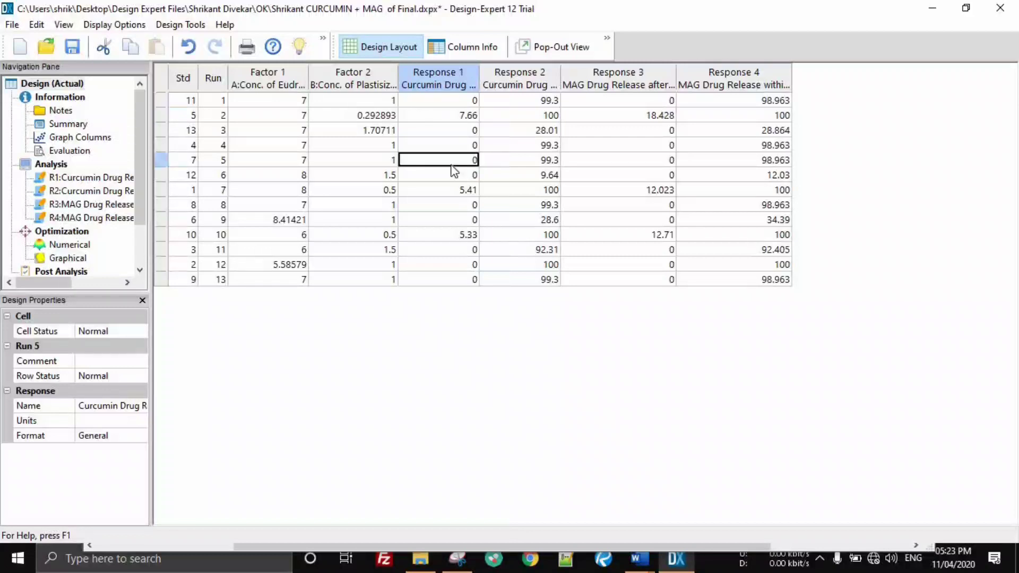
# Re-analyze R1 Curcumin Drug Release after 2 hrs with the quadratic model and inspect its ANOVA and diagnostics.
pyautogui.click(105, 178)
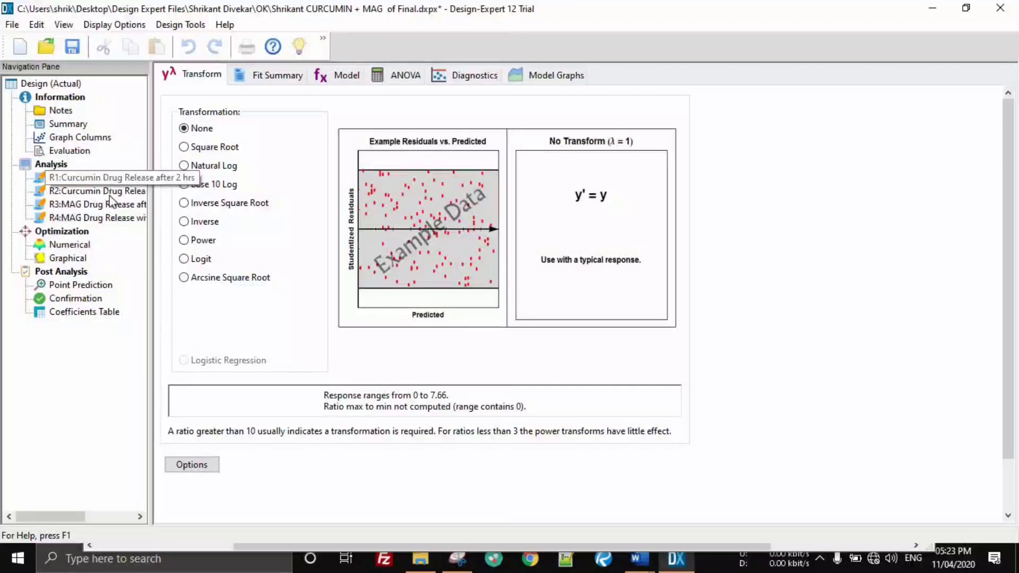
pyautogui.click(386, 75)
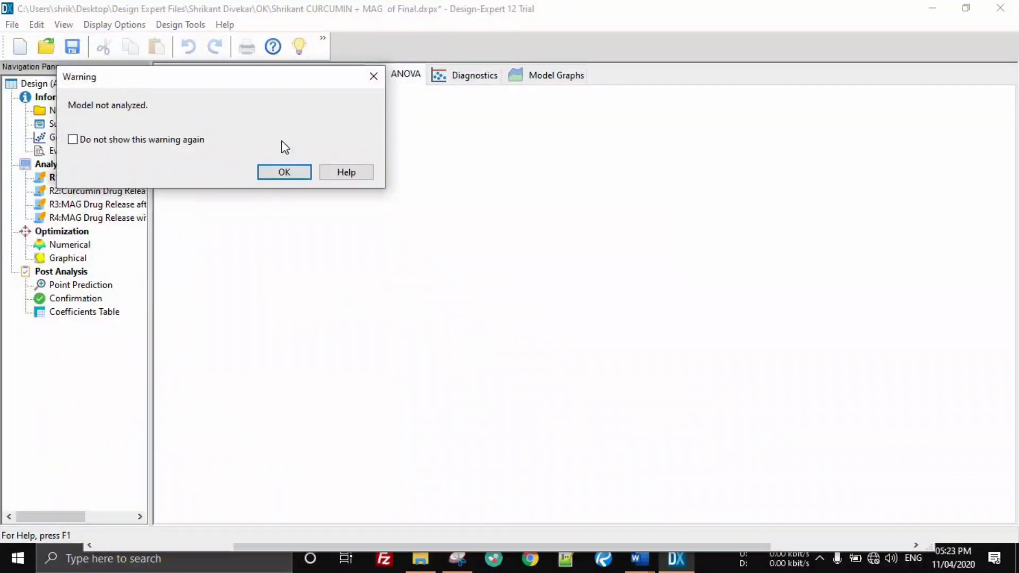
pyautogui.click(373, 78)
pyautogui.click(401, 75)
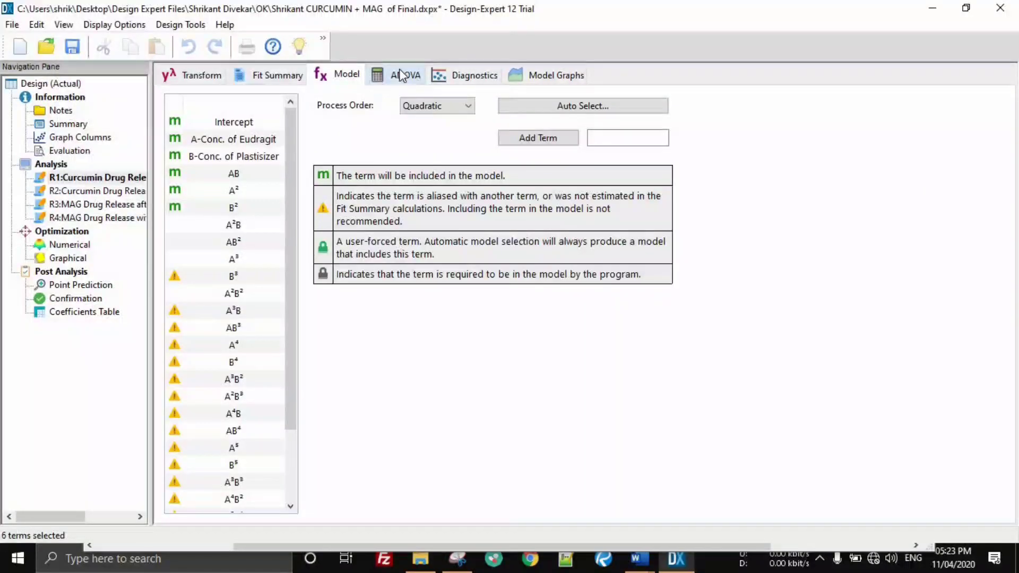
pyautogui.click(458, 74)
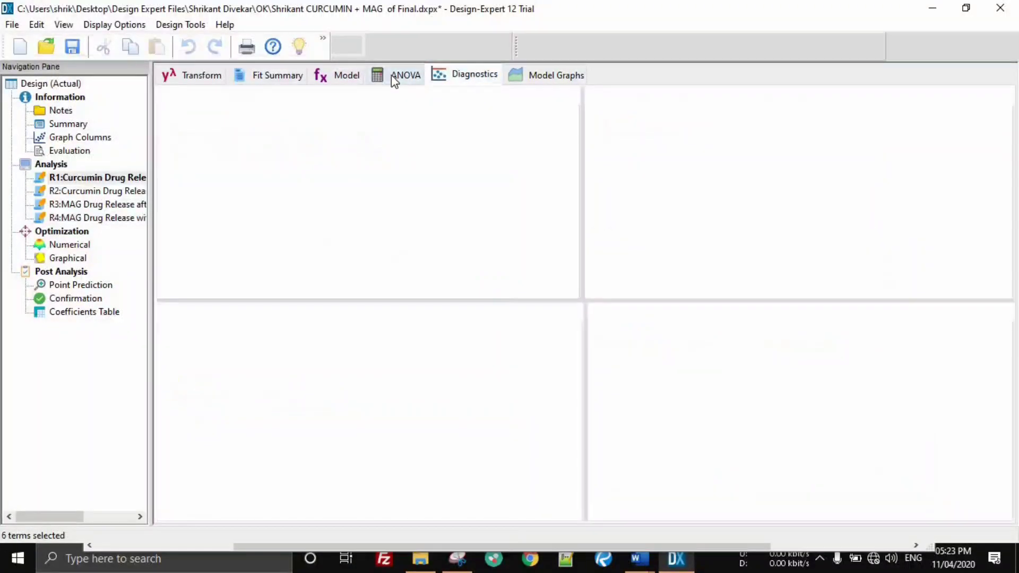
pyautogui.click(391, 75)
pyautogui.click(342, 75)
pyautogui.click(467, 75)
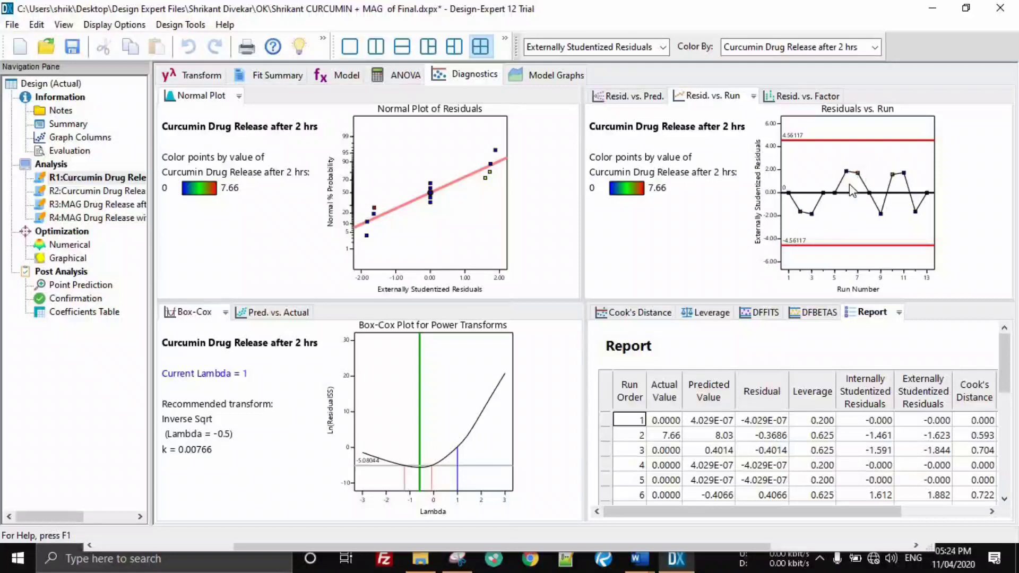
# Look through the R1 model graphs, diagnostics and ANOVA, and show the numerical optimization graphs for all responses.
pyautogui.click(542, 78)
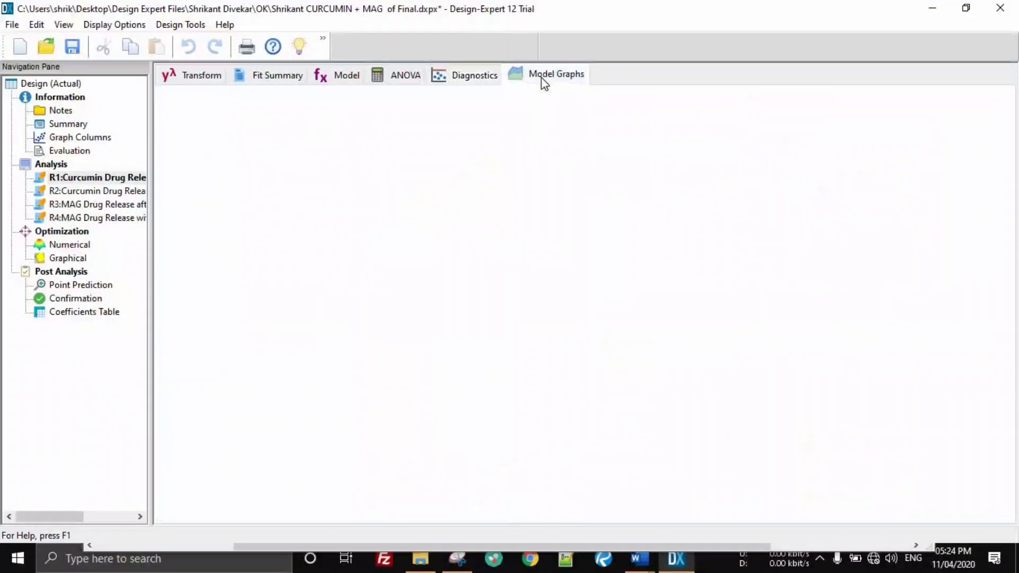
pyautogui.click(470, 79)
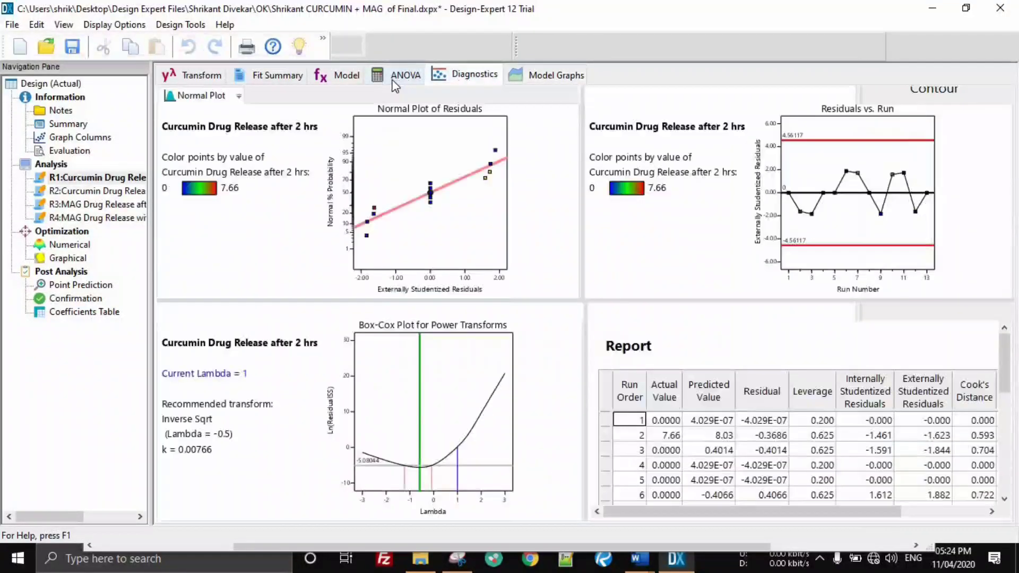
pyautogui.click(404, 75)
pyautogui.click(328, 77)
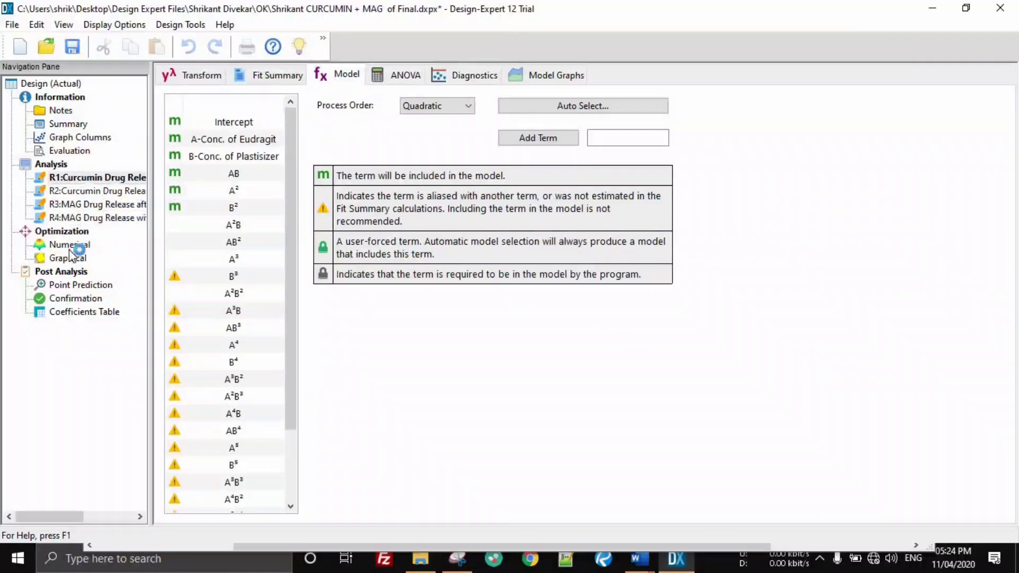
pyautogui.click(70, 244)
pyautogui.click(301, 76)
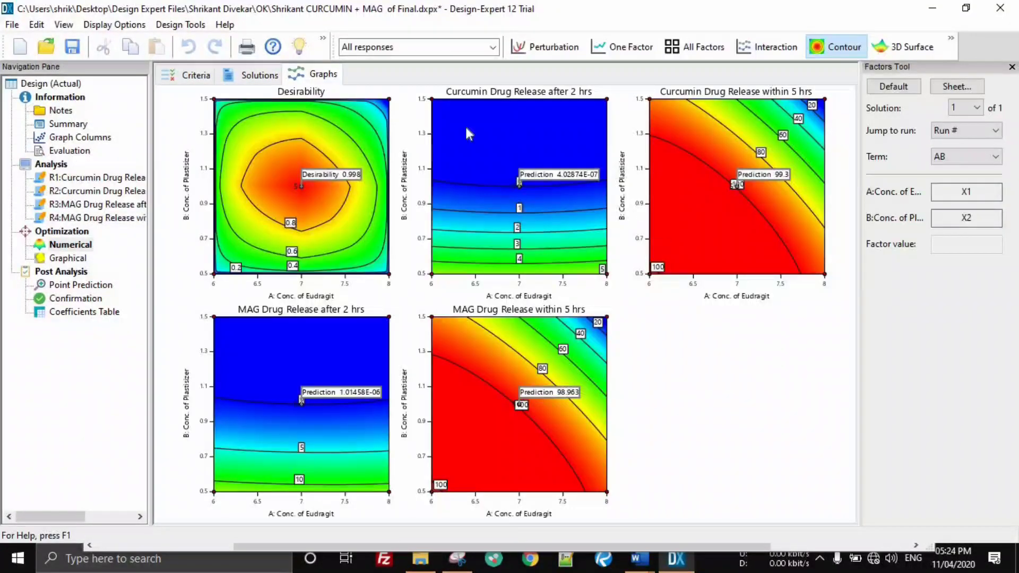
# Return to the design layout and close the curcumin and MAG design, discarding its changes.
pyautogui.click(72, 83)
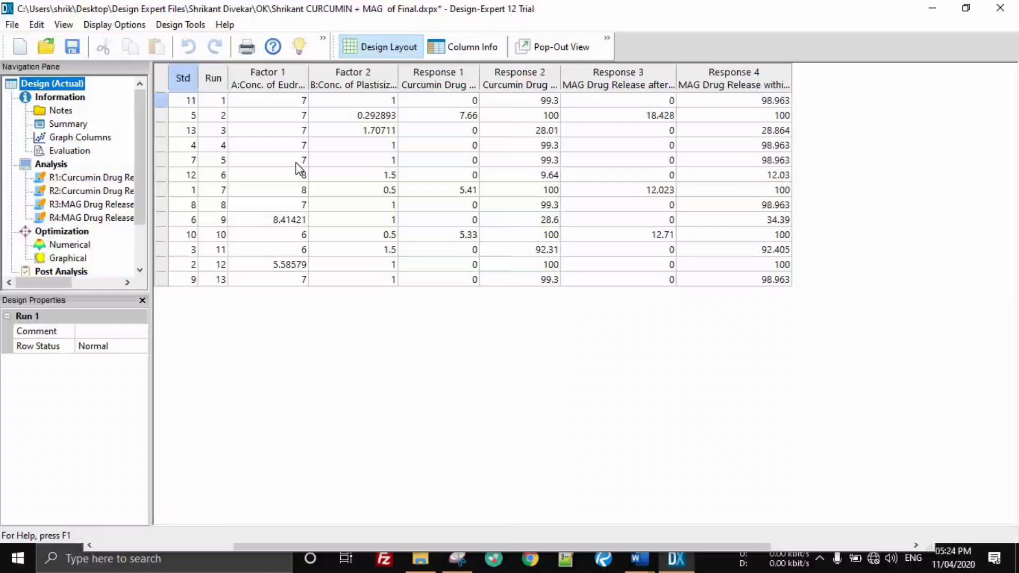
pyautogui.click(999, 8)
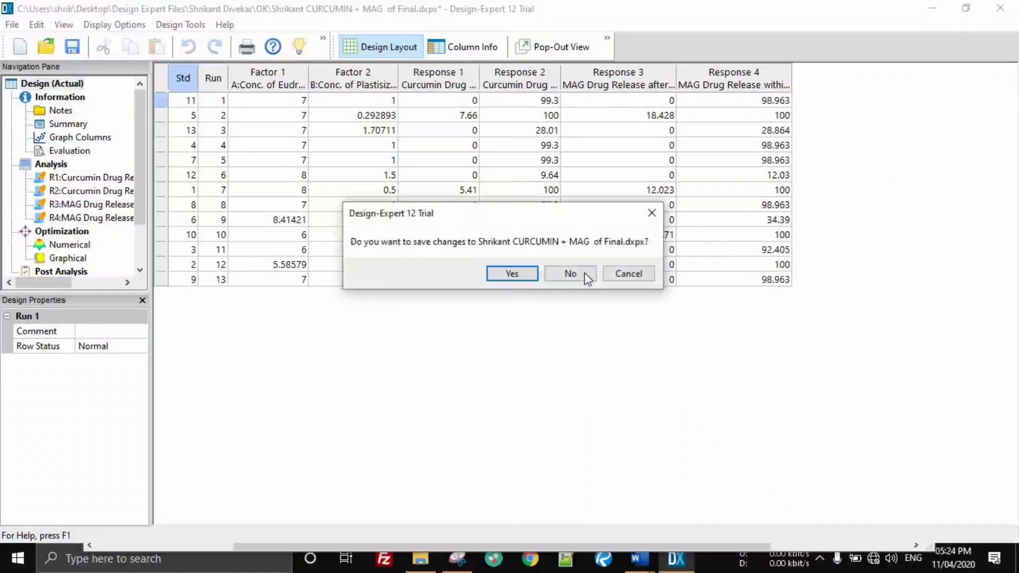
pyautogui.click(584, 272)
# Close the open thesis document and the cv folder window, and close Document1 in Word without saving it.
pyautogui.click(1015, 4)
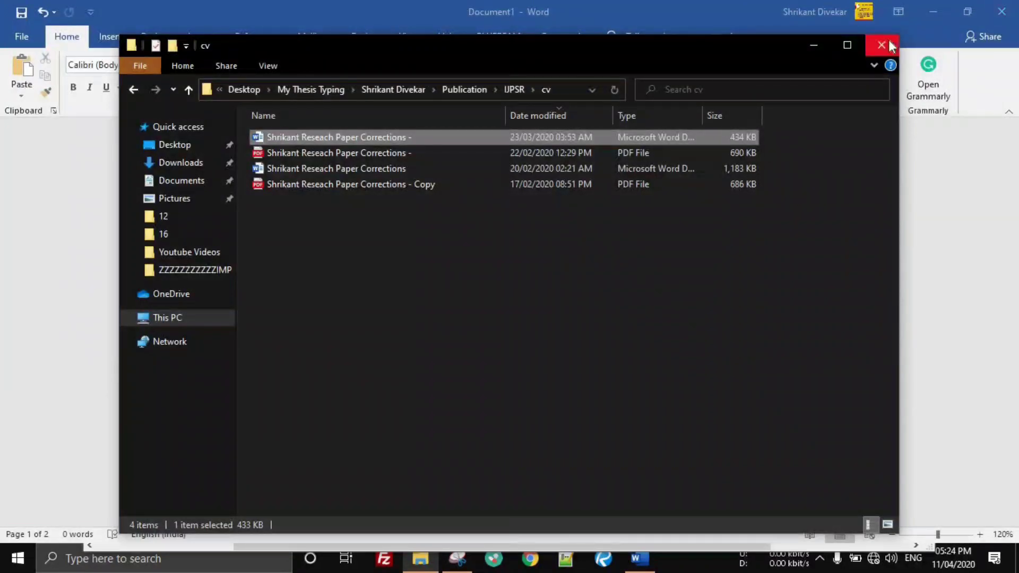
pyautogui.click(892, 44)
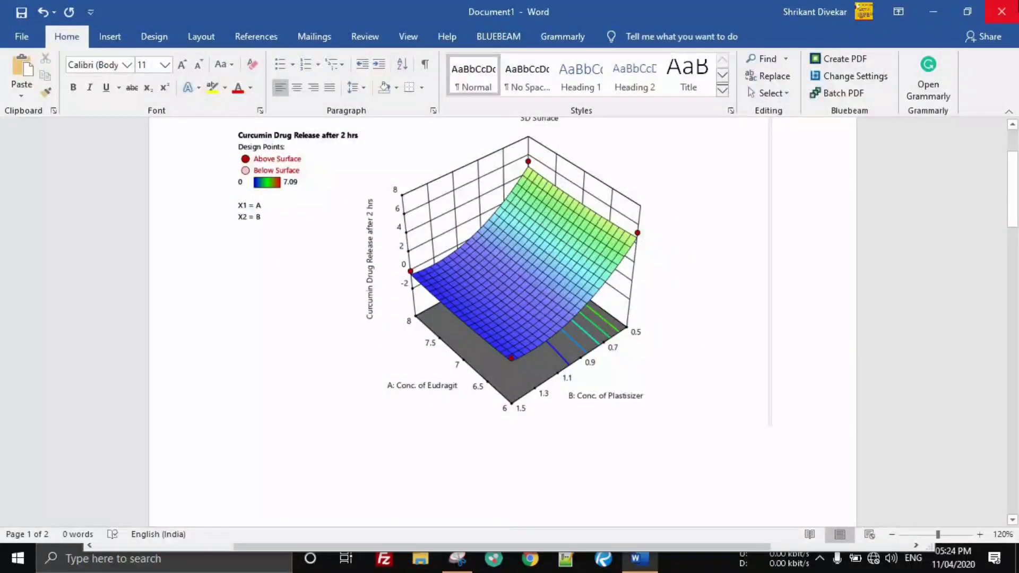
pyautogui.click(1001, 12)
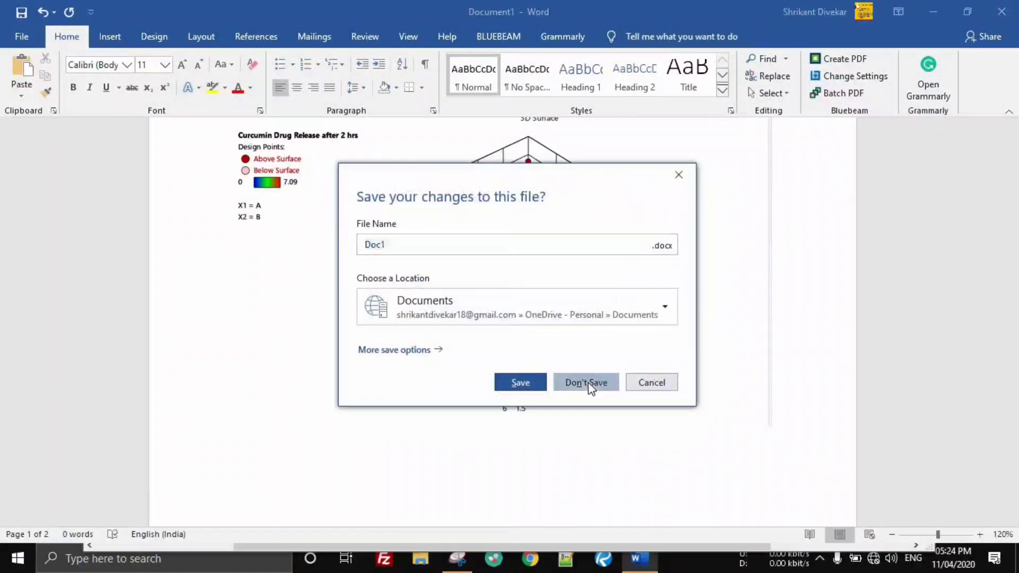
pyautogui.click(589, 383)
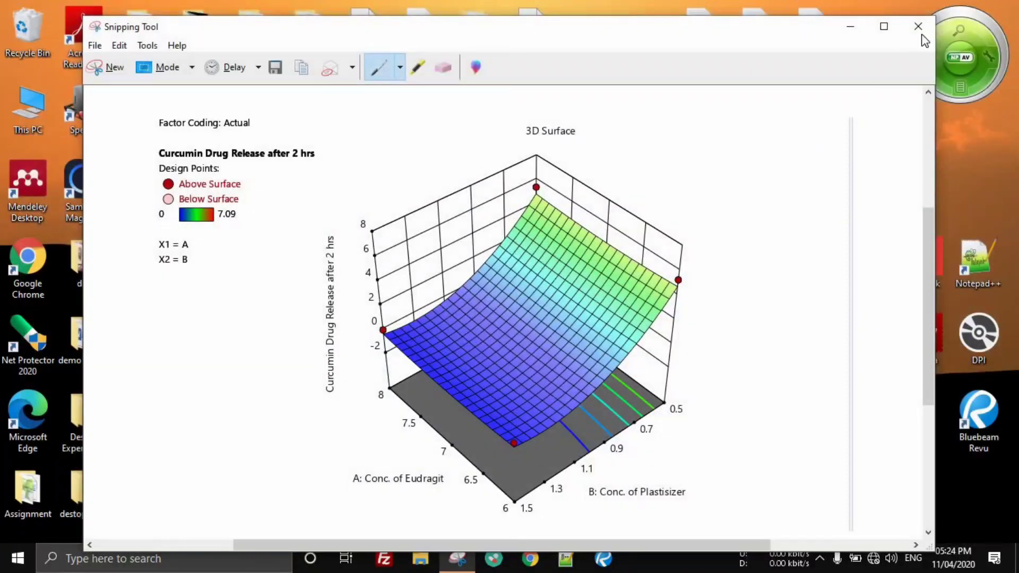
# Close the Snipping Tool without saving the 3D surface snip and refresh the desktop.
pyautogui.click(920, 27)
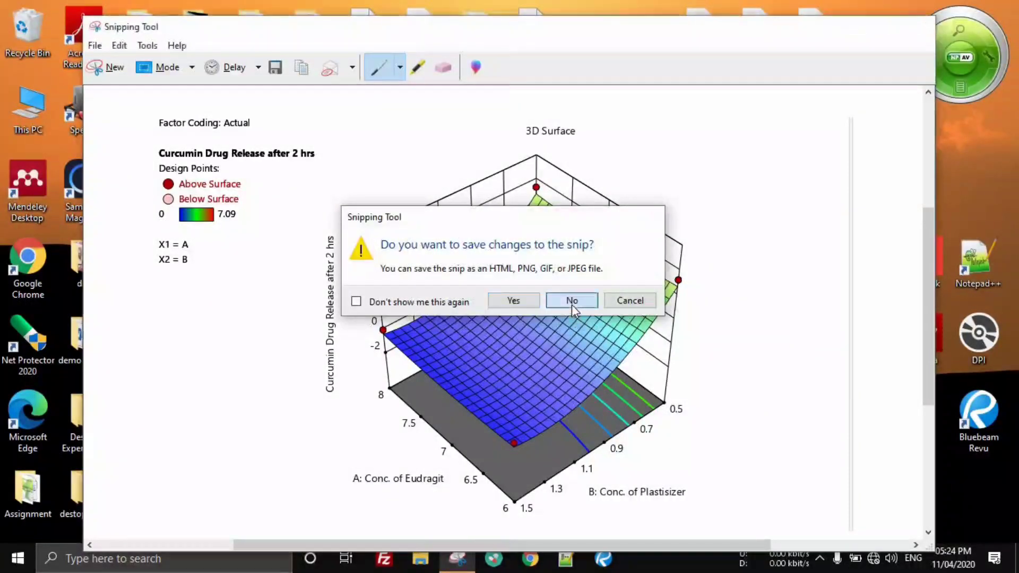
pyautogui.click(572, 305)
pyautogui.rightClick(742, 177)
pyautogui.click(749, 222)
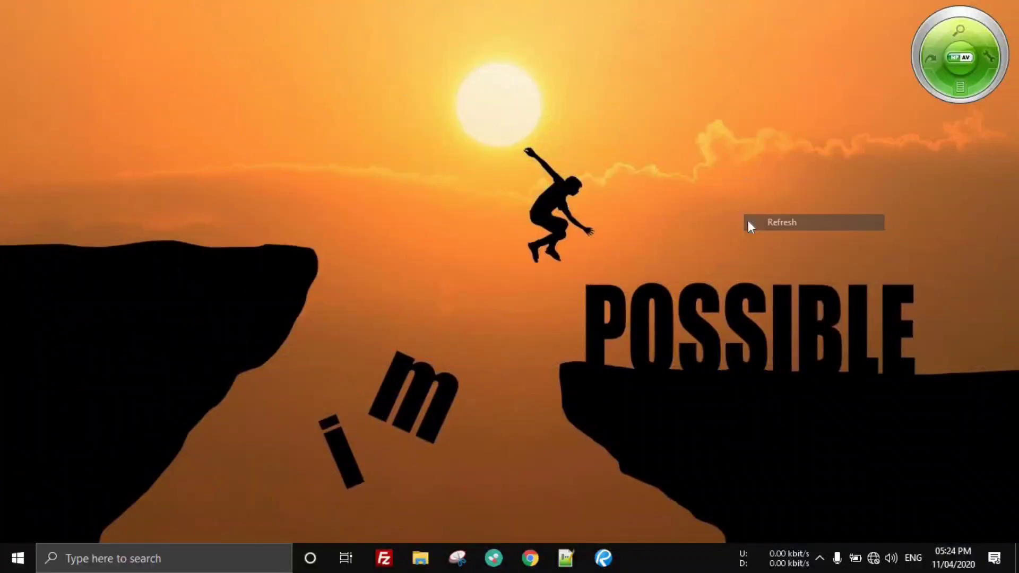